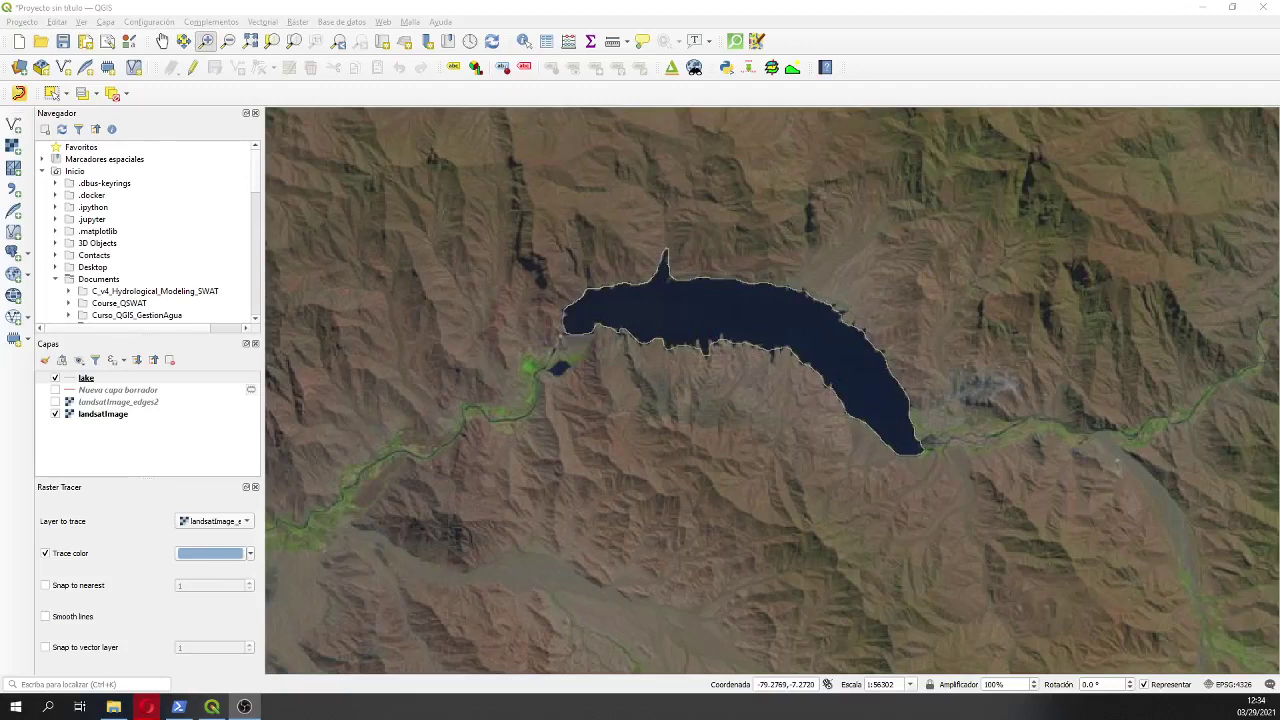
Step: Close the Raster Tracer dock, zoom in on the lake to 1:28154, and toggle the lake layer off and on
left_click(254, 492)
left_click(255, 487)
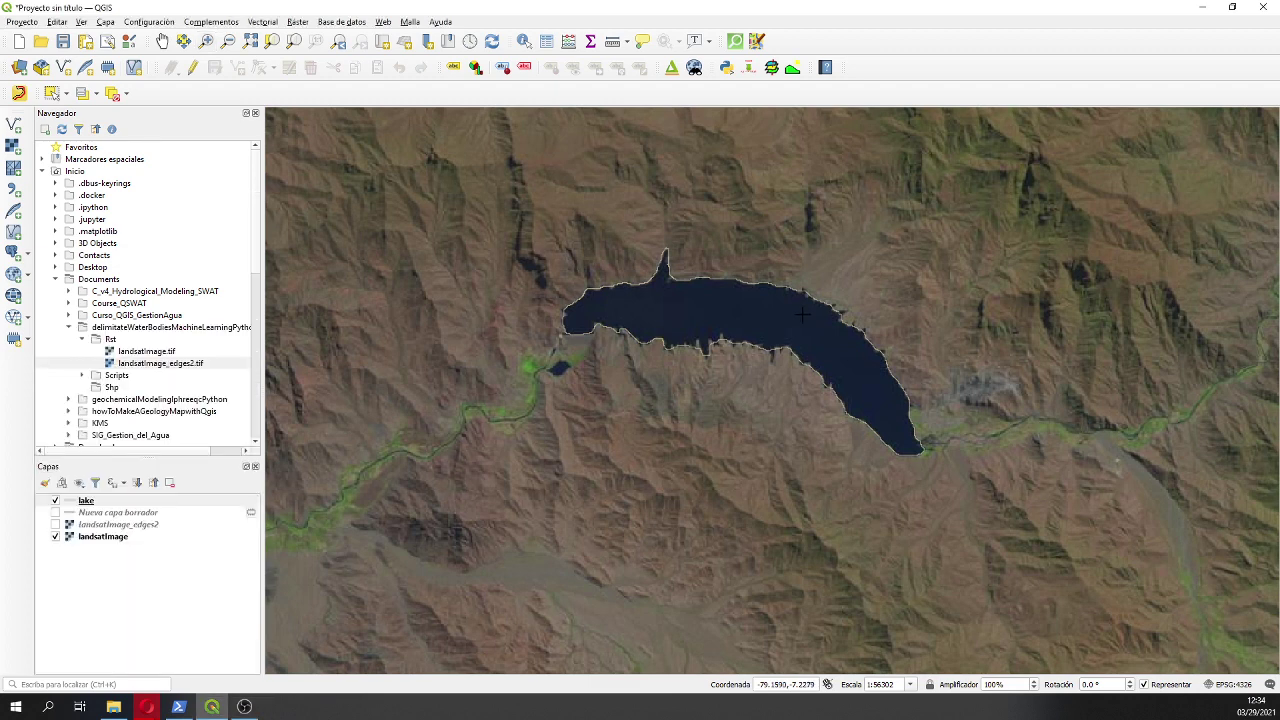
scroll(772, 299, "up", 1)
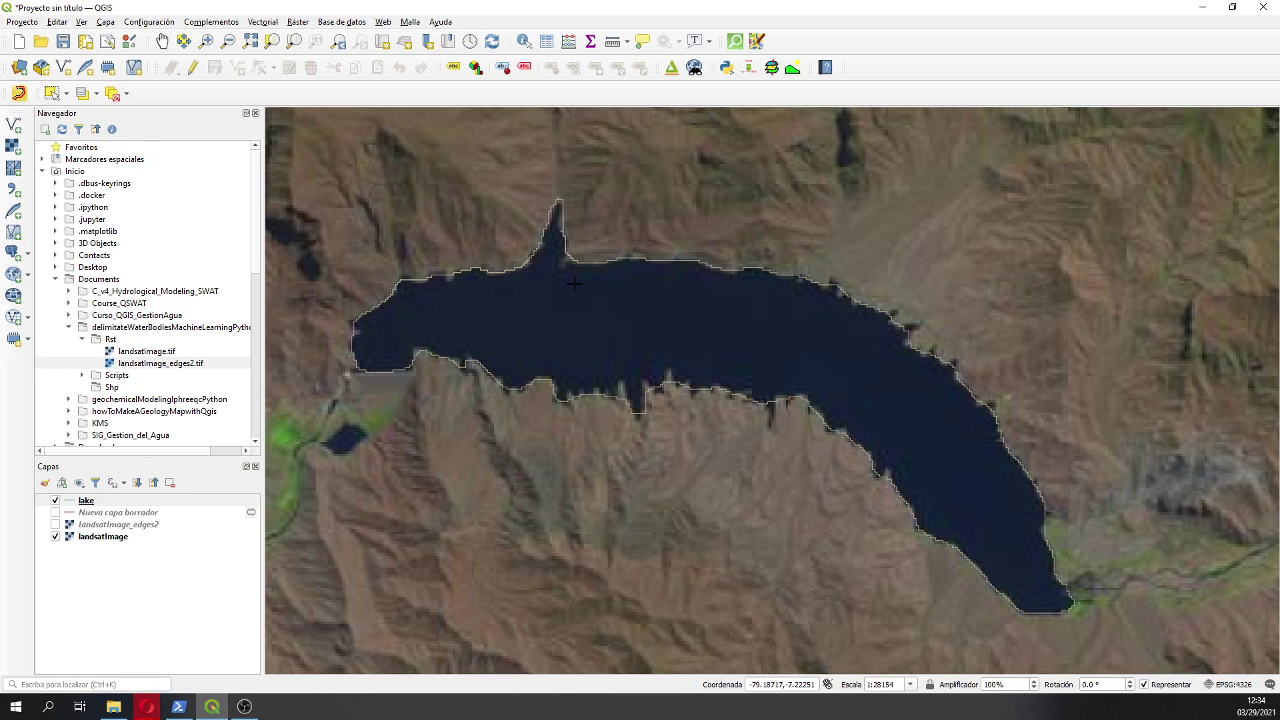
left_click(55, 501)
left_click(55, 501)
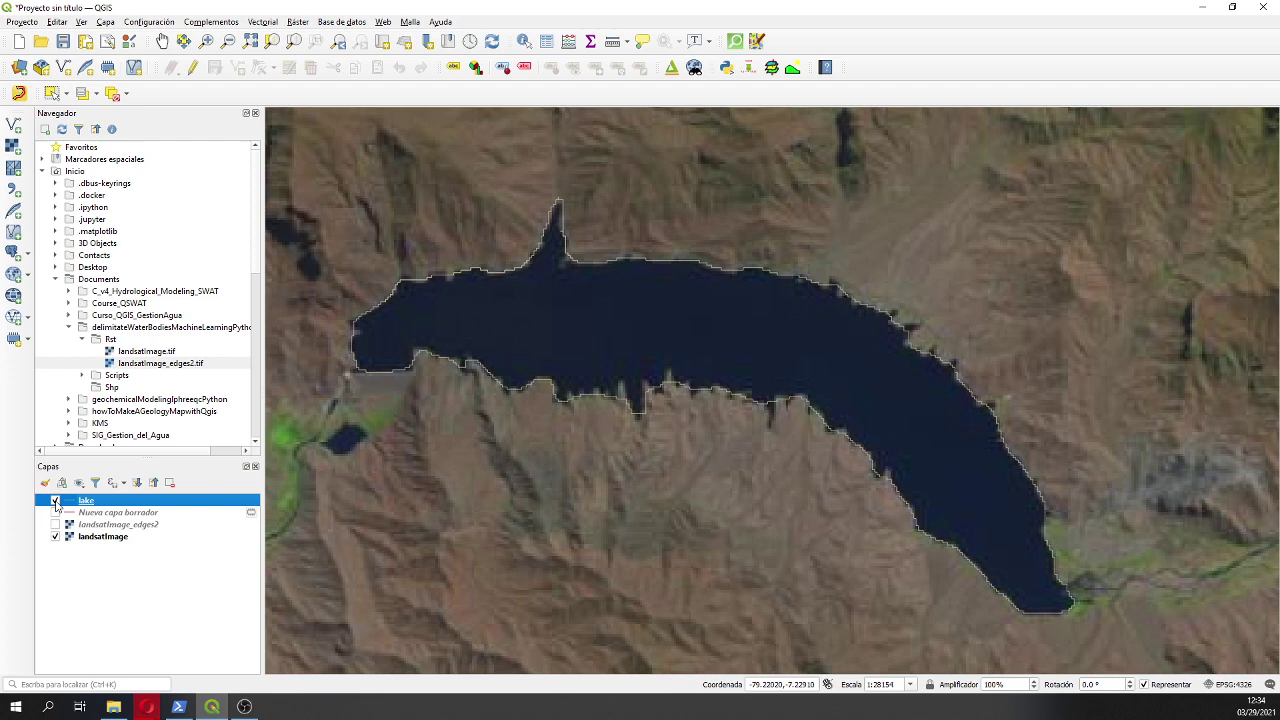
Step: Bring PowerShell forward maximized and stop the running Jupyter server with Ctrl+C and 'y'
left_click(1206, 10)
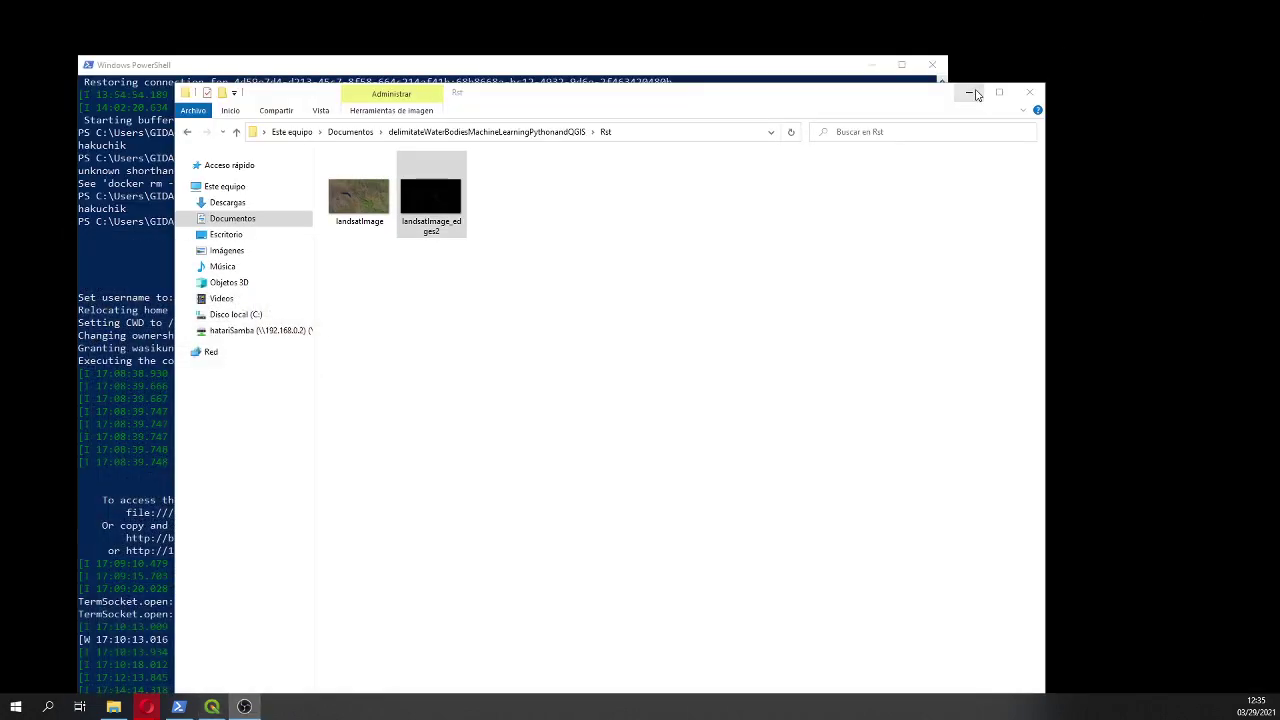
left_click(970, 93)
left_click(901, 64)
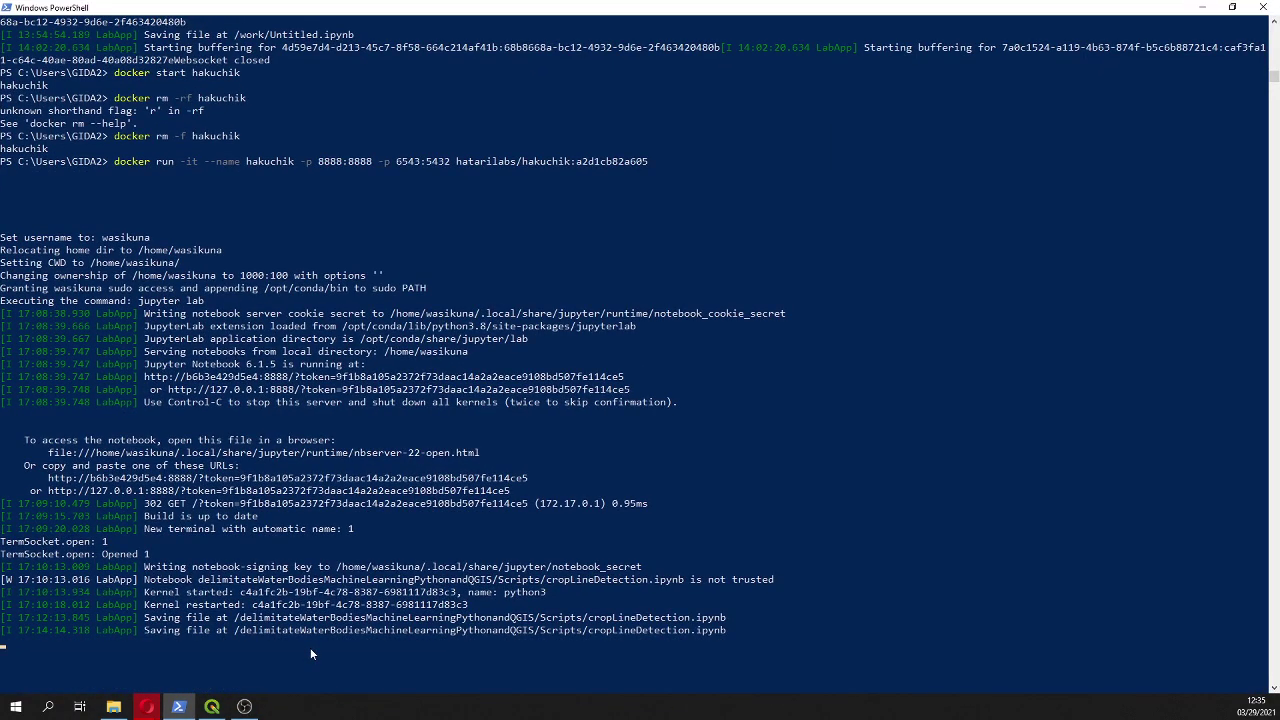
key("ctrl+c")
type("y")
key("Return")
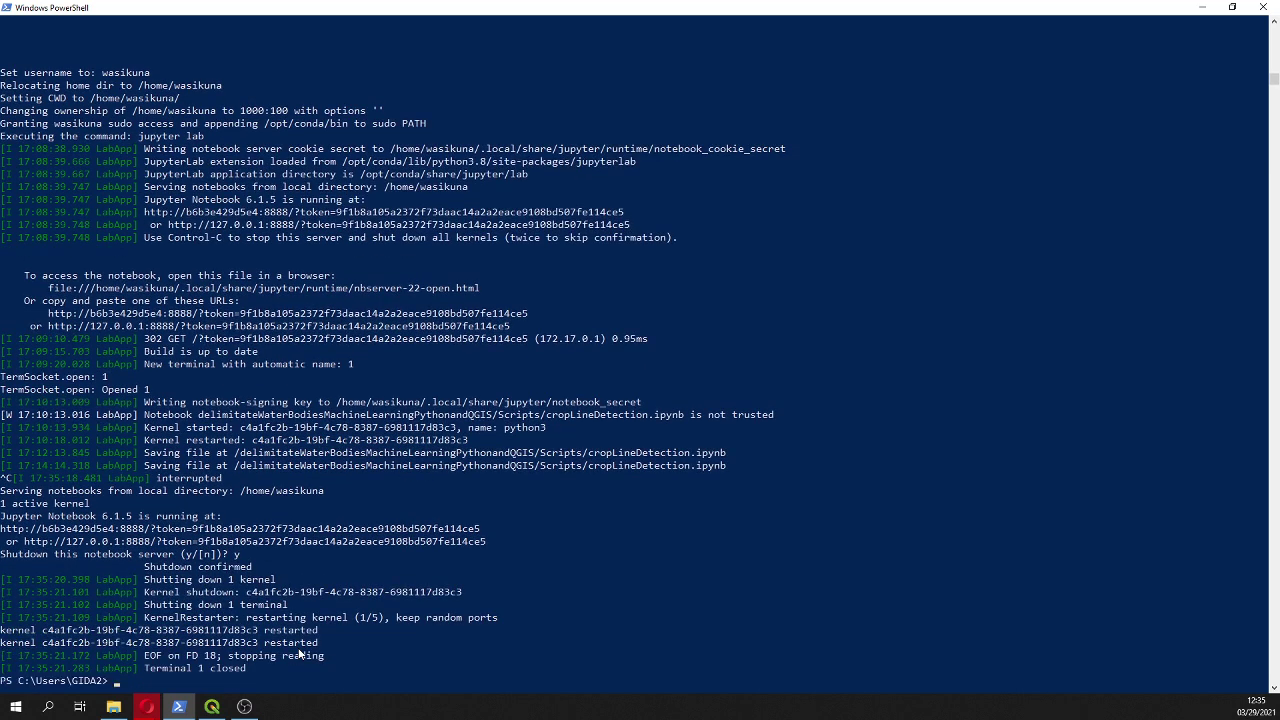
Step: Remove the hakuchik container with docker rm -f hakuchik and recall the earlier docker run command
key("Up")
key("Up")
key("Return")
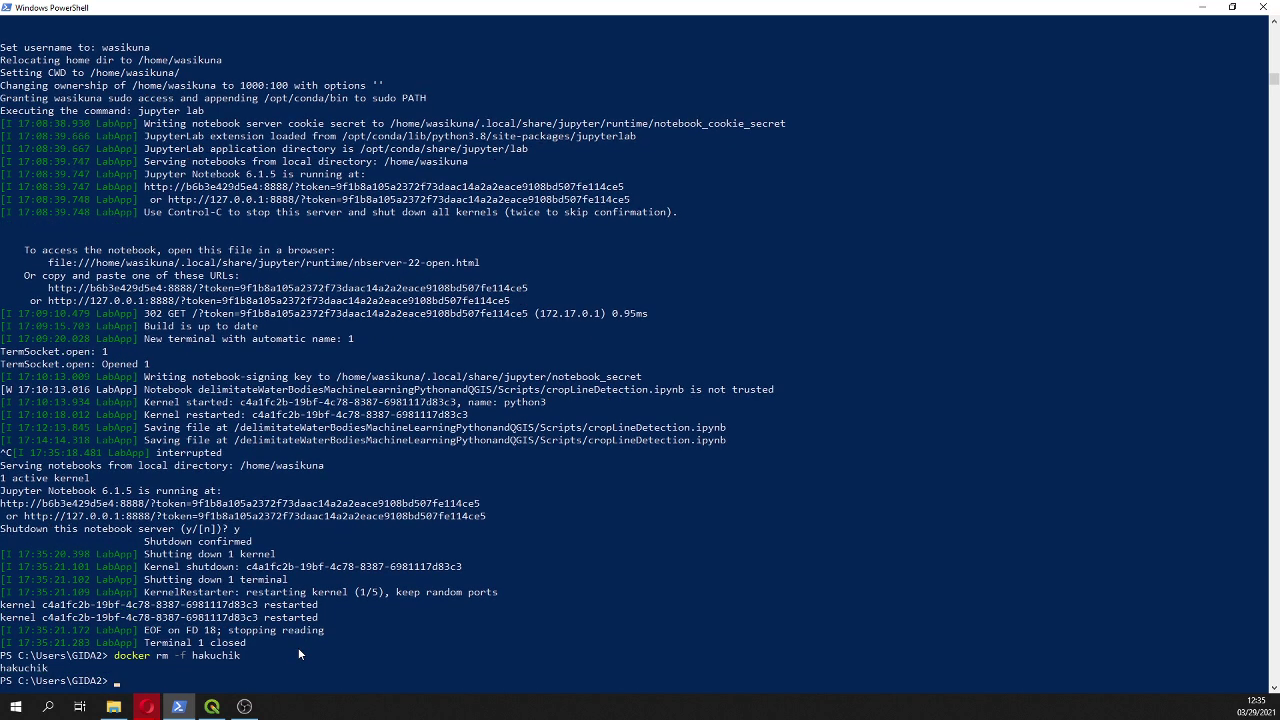
key("Up")
key("Up")
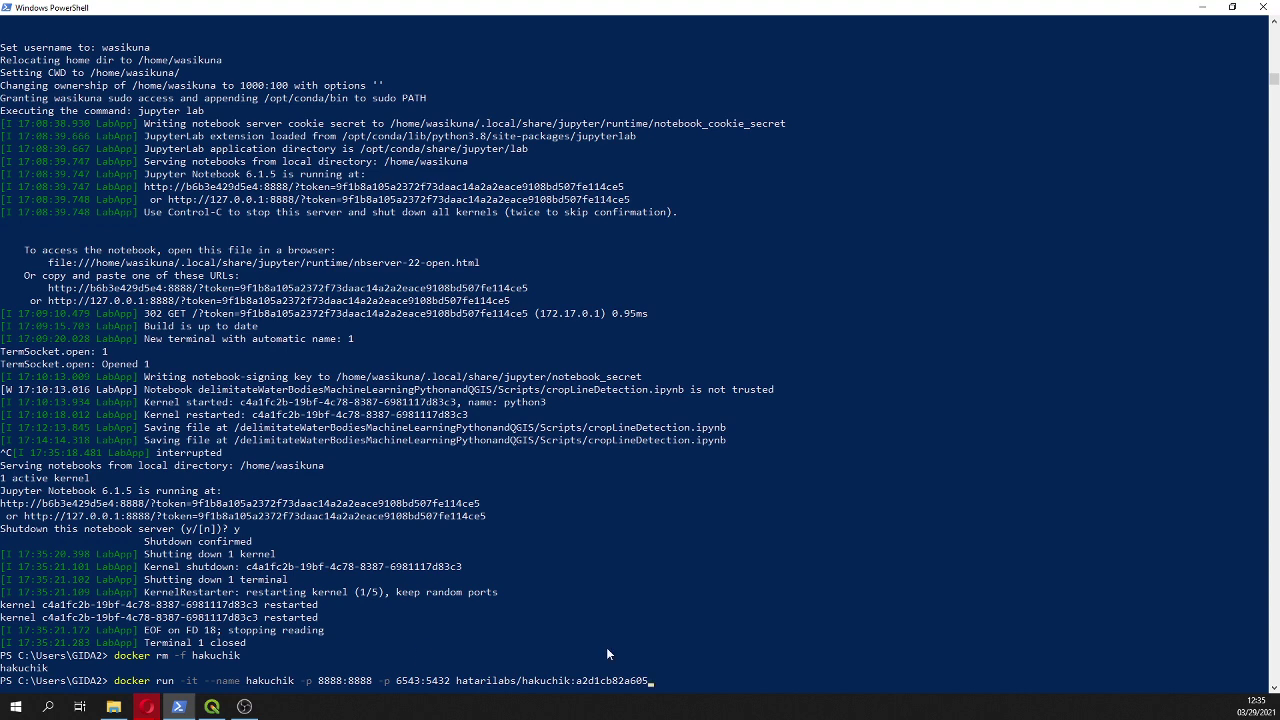
key("Up")
key("Up")
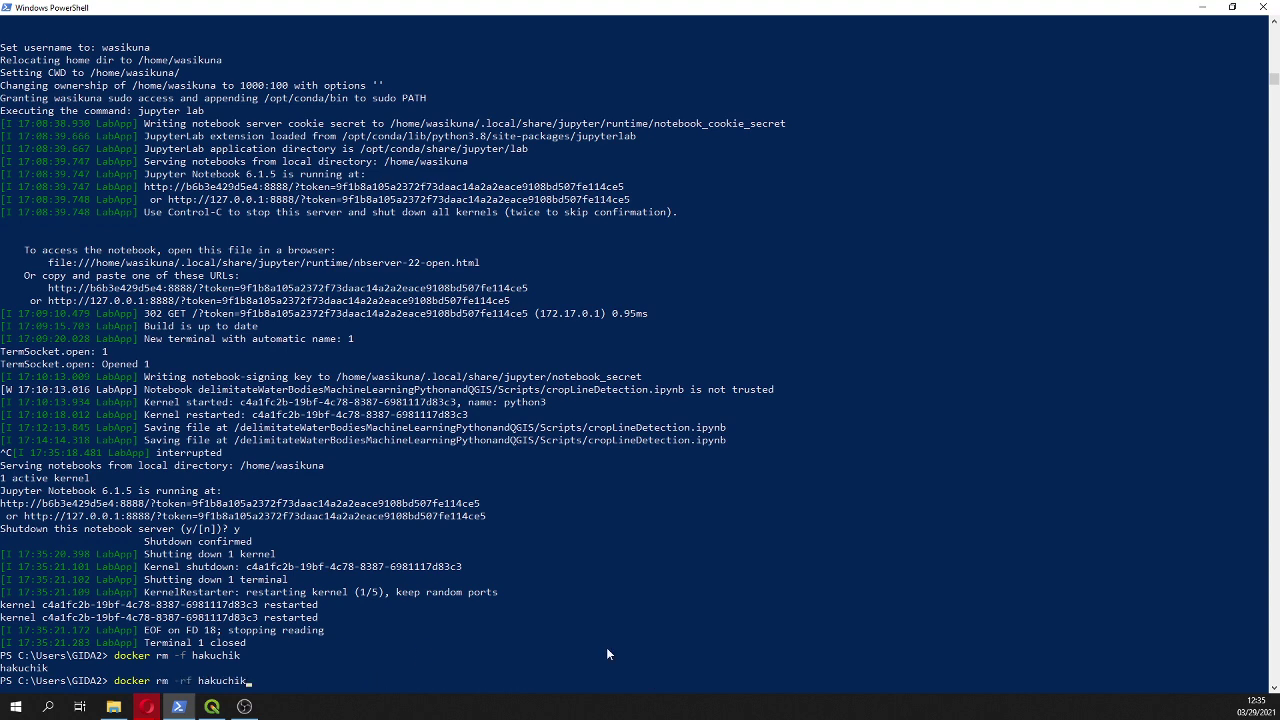
key("BackSpace")
key("BackSpace")
key("BackSpace")
key("BackSpace")
key("BackSpace")
key("BackSpace")
key("BackSpace")
key("BackSpace")
key("BackSpace")
key("BackSpace")
key("BackSpace")
key("BackSpace")
key("BackSpace")
key("BackSpace")
key("BackSpace")
key("BackSpace")
key("BackSpace")
key("BackSpace")
key("BackSpace")
key("BackSpace")
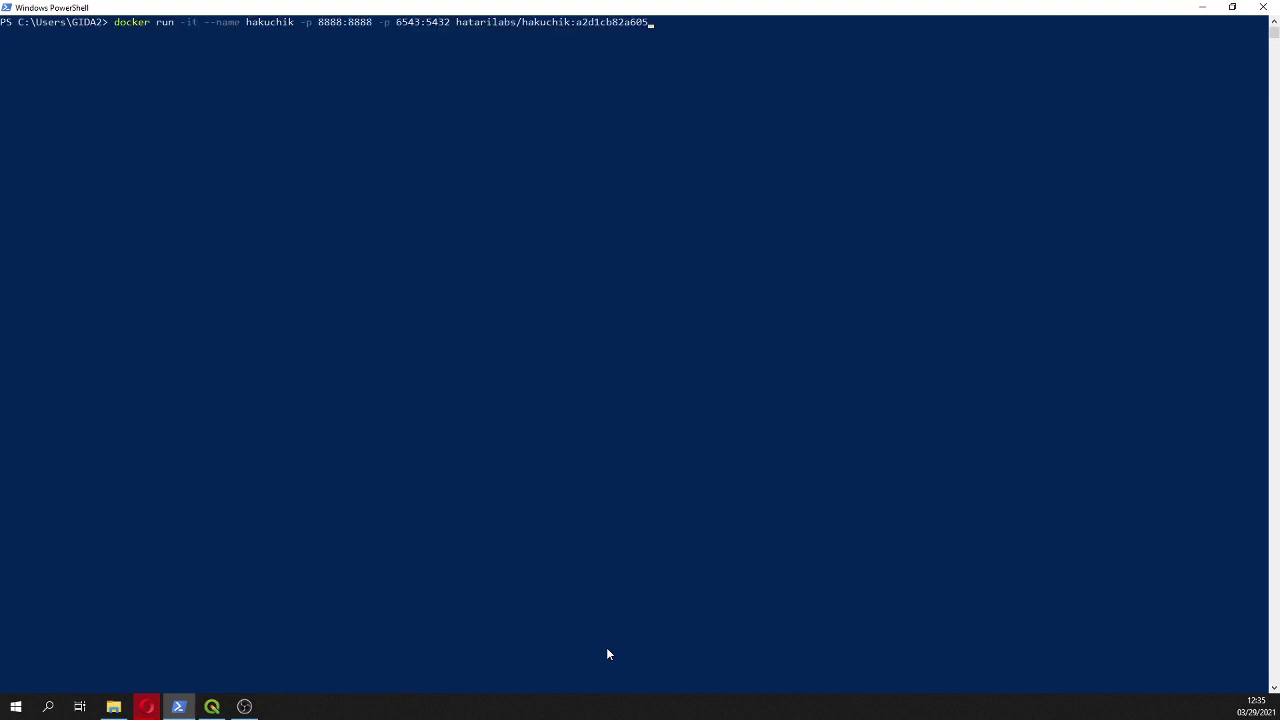
Step: Run hatarilabs/hakuchik:a2d1cb82a605 as container hakuchik with ports 8888:8888 and 6543:5432
scroll(664, 592, "up", 4, "ctrl")
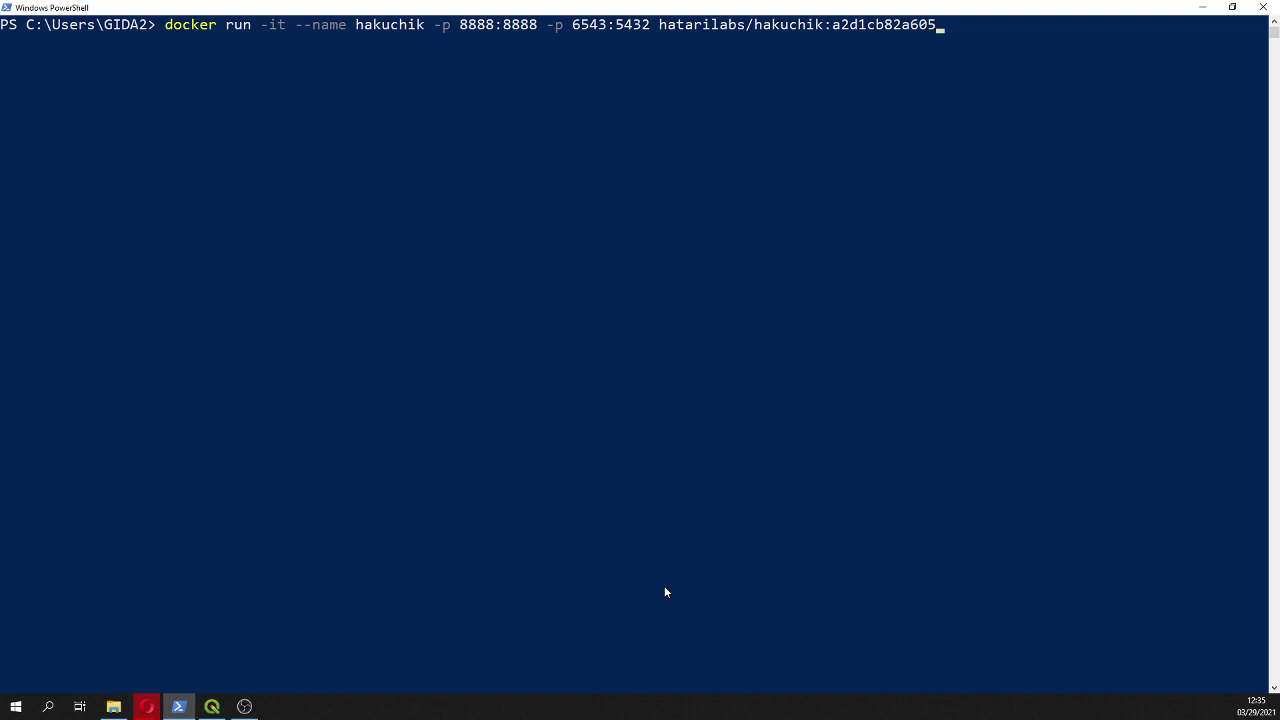
scroll(664, 586, "up", 1, "ctrl")
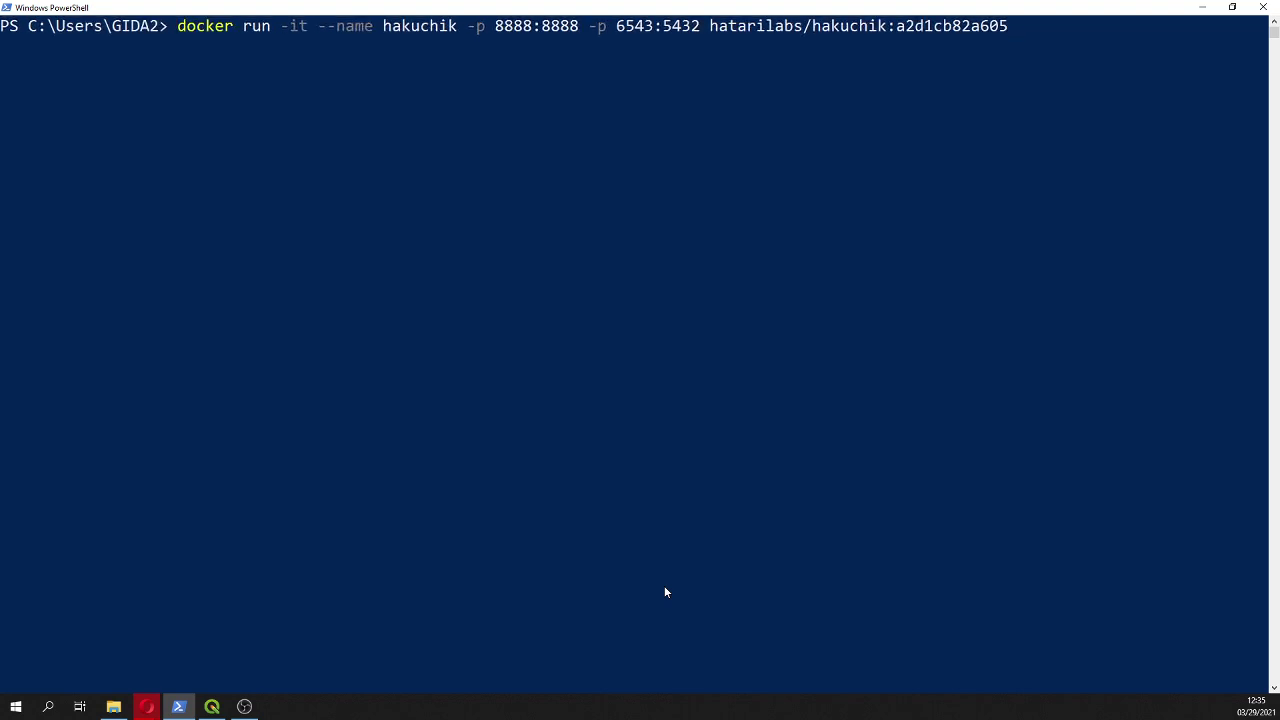
key("Return")
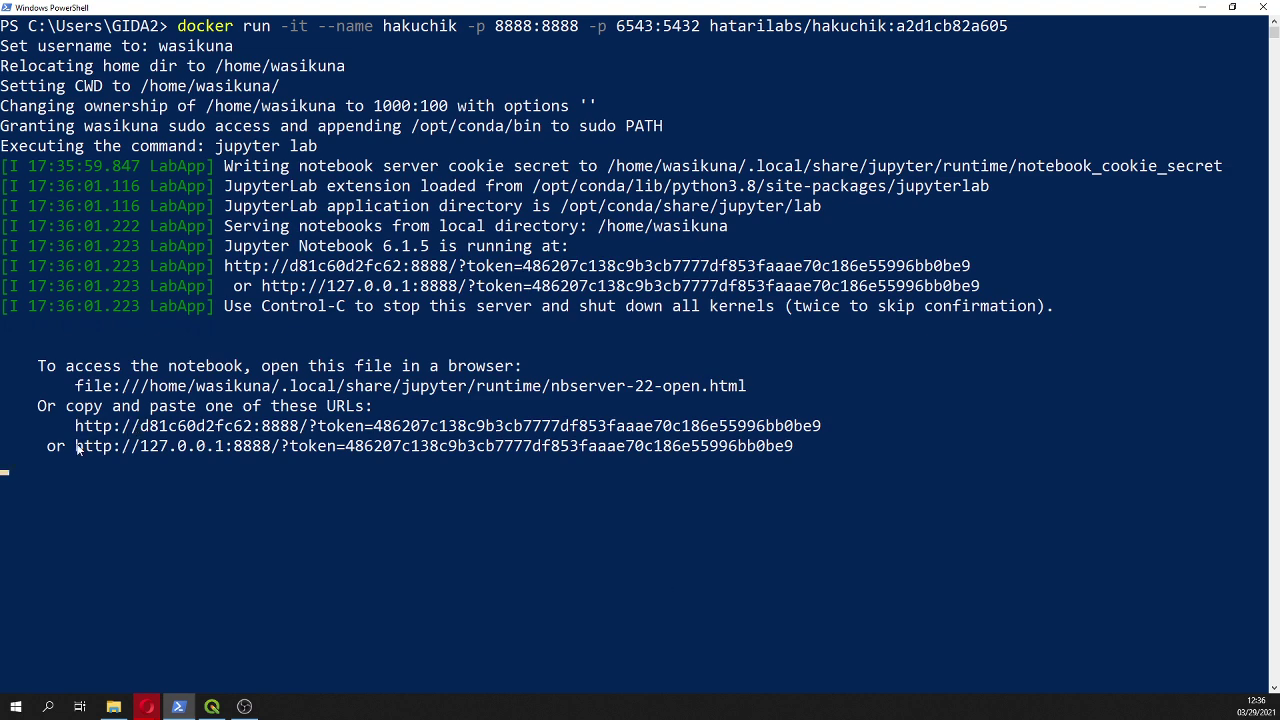
Step: Copy the local 127.0.0.1:8888 JupyterLab access URL and go to the browser
left_click_drag(77, 446, 795, 453)
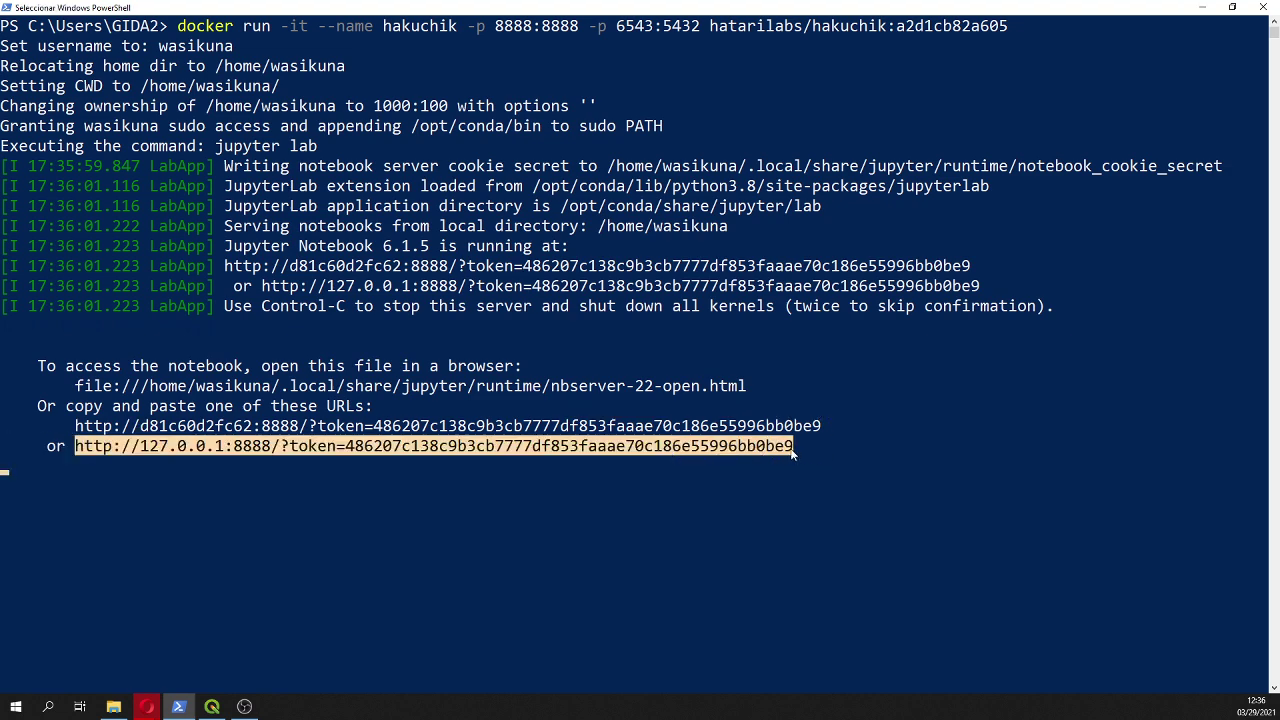
right_click(778, 450)
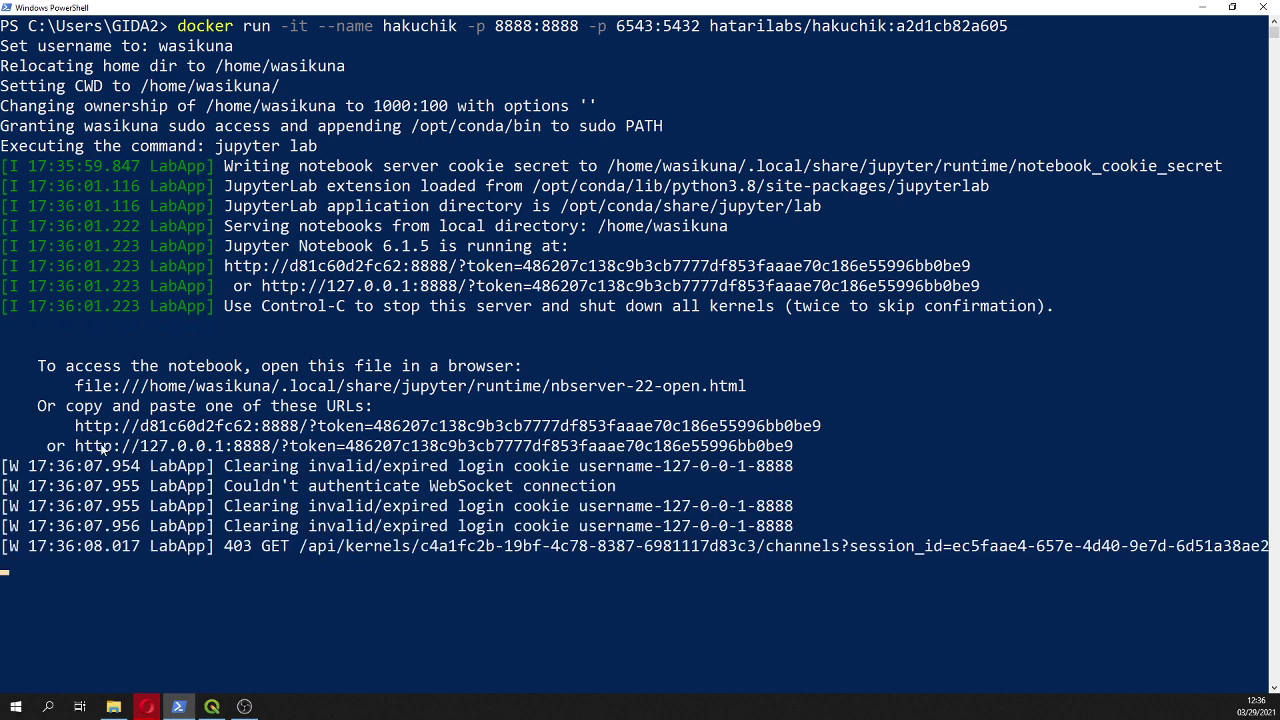
left_click_drag(77, 446, 796, 450)
right_click(796, 450)
key("alt+Tab")
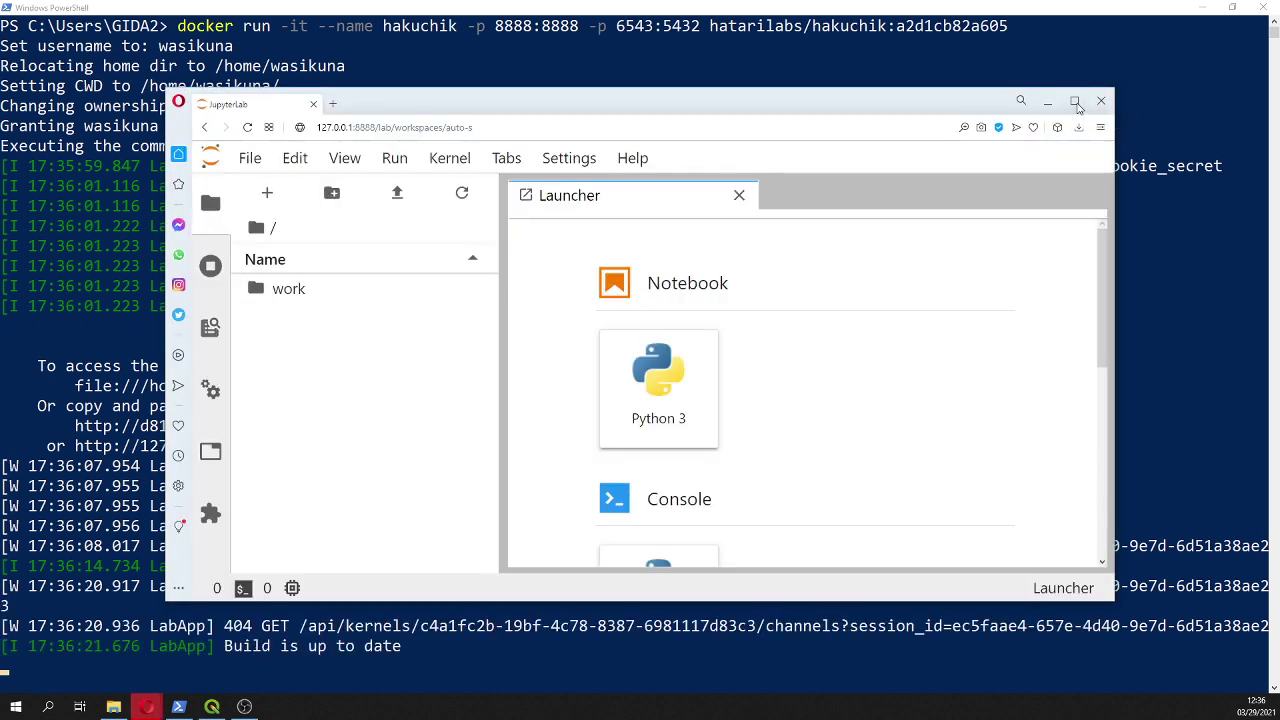
Step: Maximize the Opera window and start a new Terminal from the JupyterLab Launcher
left_click(1075, 102)
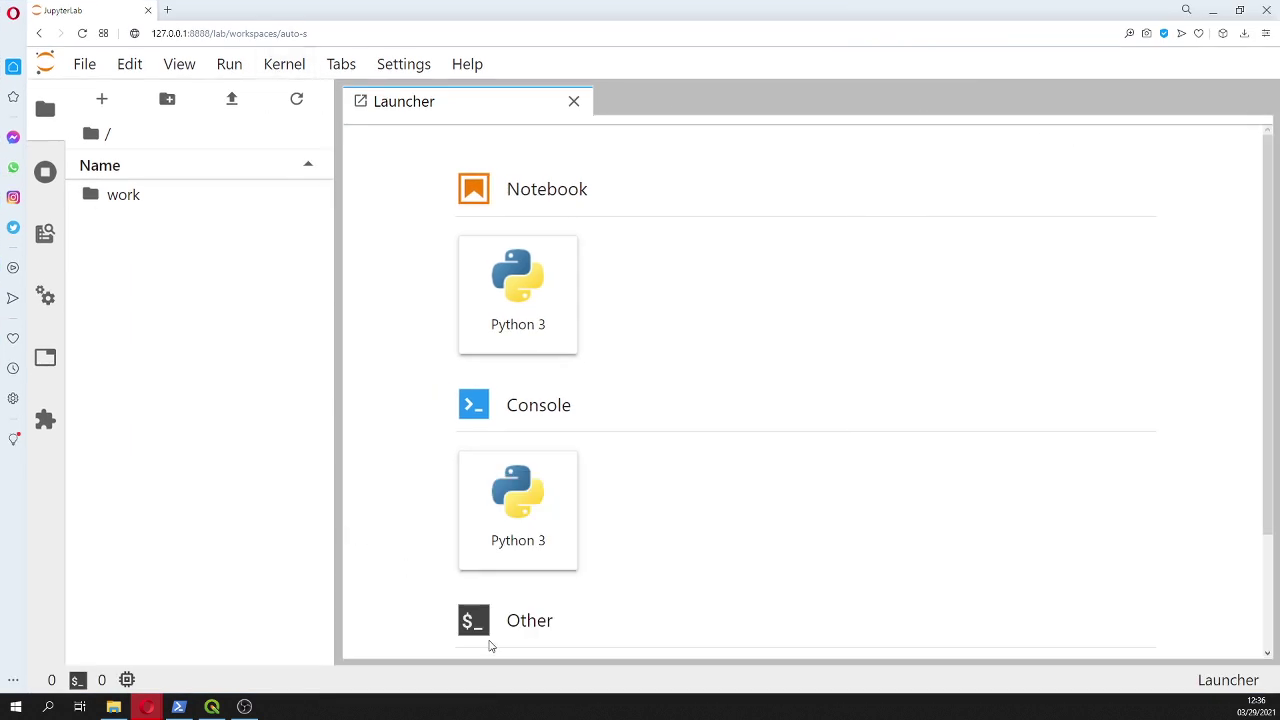
scroll(553, 590, "down", 1)
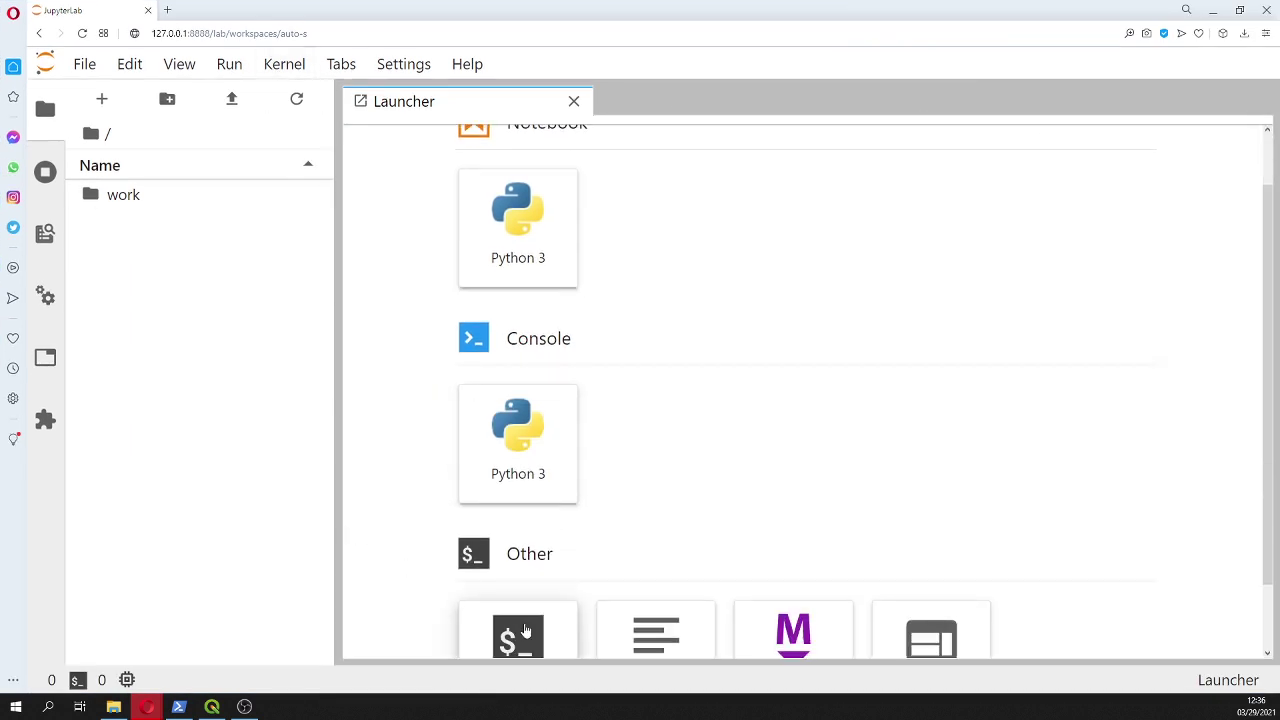
left_click(525, 630)
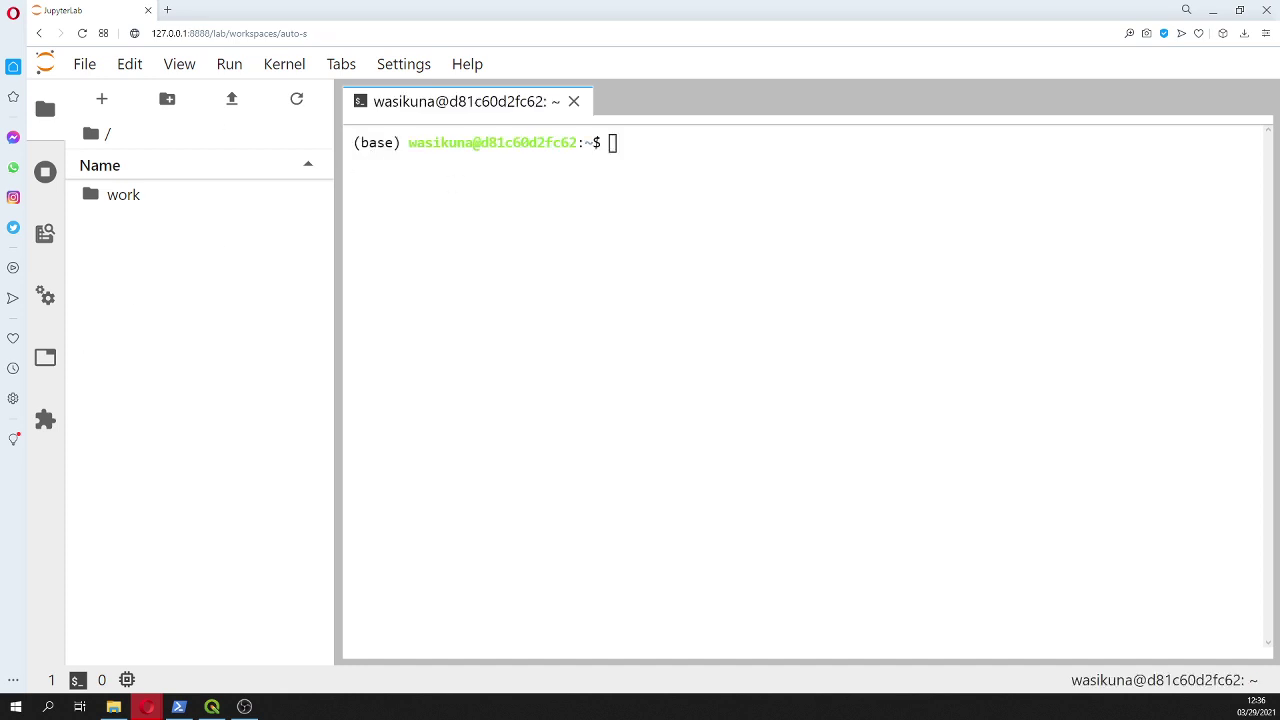
Step: Clone the delimitateWaterBodiesMachineLearningPythonandQGIS GitHub repository with git clone in the terminal
type("git clone")
left_click(914, 237)
type("https://github.com/SaulMontoya/delimitateWaterBodiesMachineLearningPythonandQGIS.git")
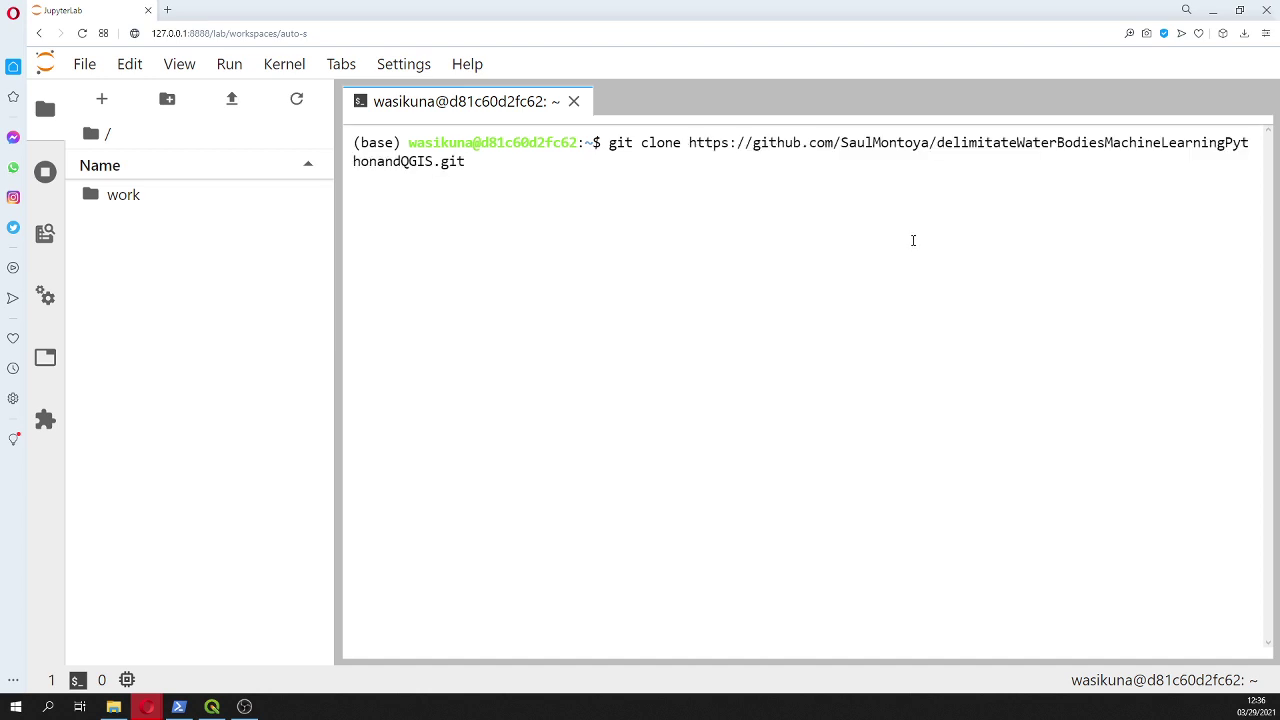
key("Return")
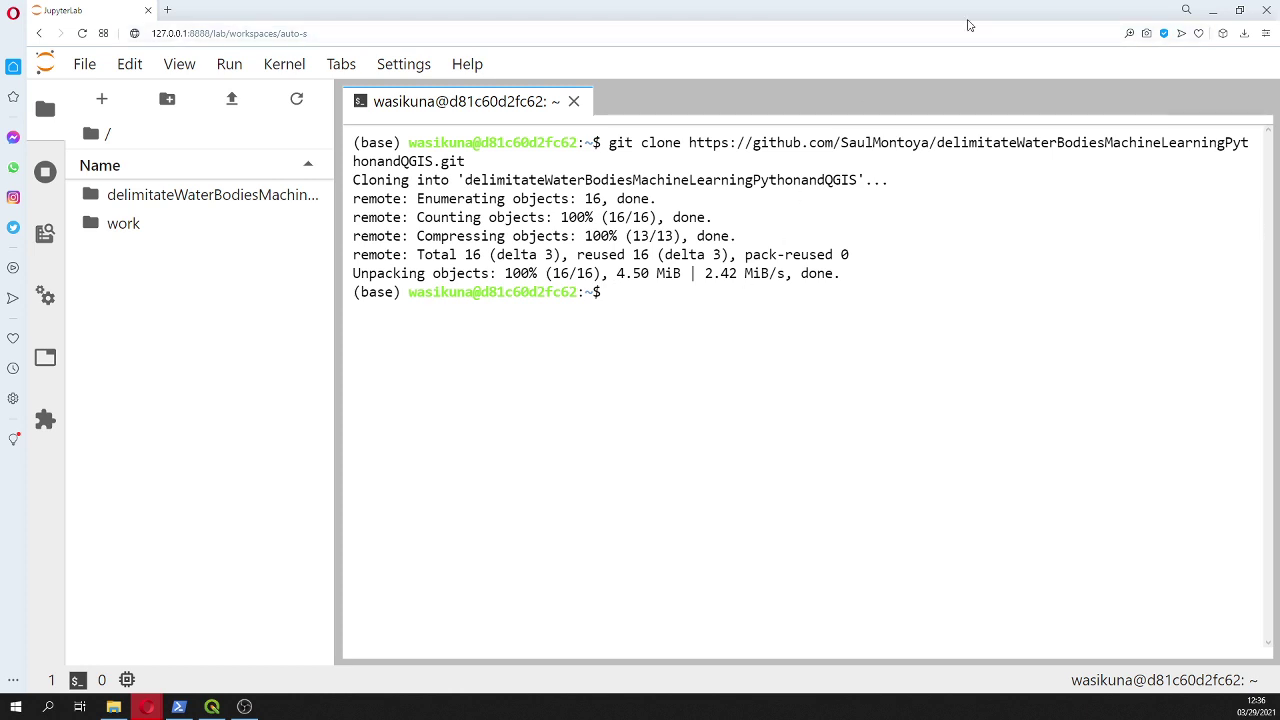
Step: Browse into the cloned repository, look at Rst, then open the Scripts folder
double_click(224, 200)
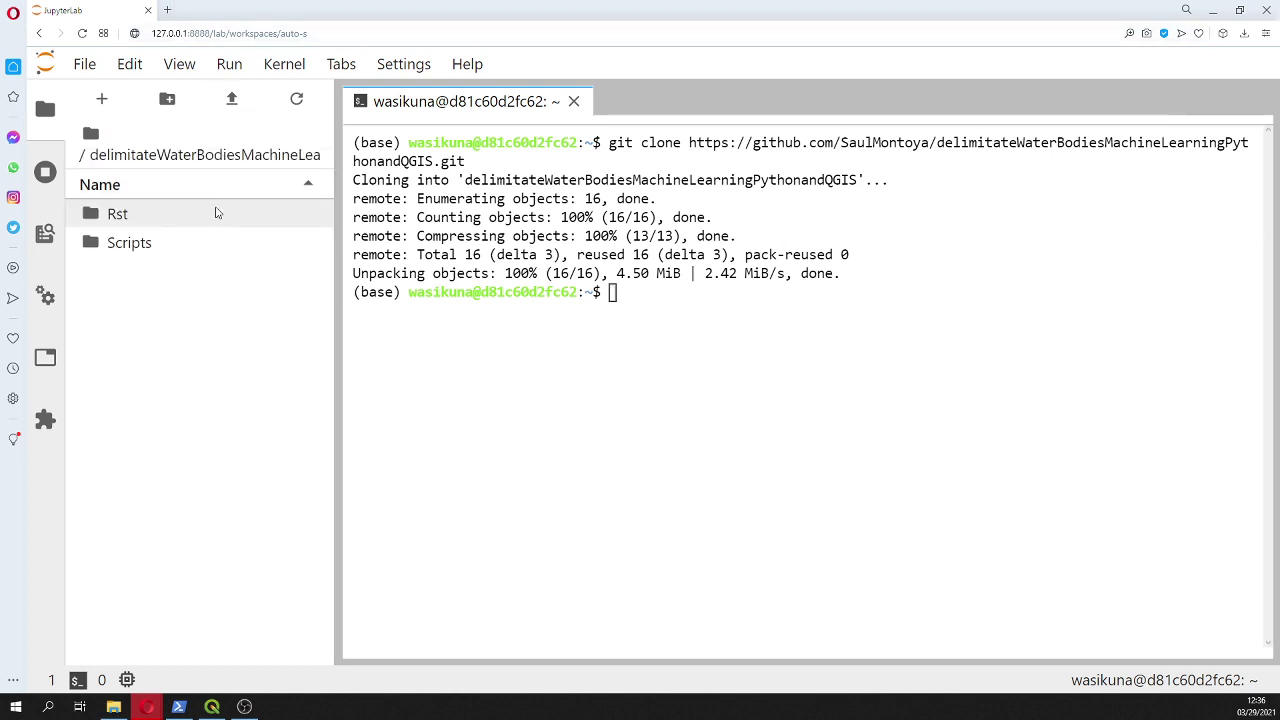
double_click(175, 222)
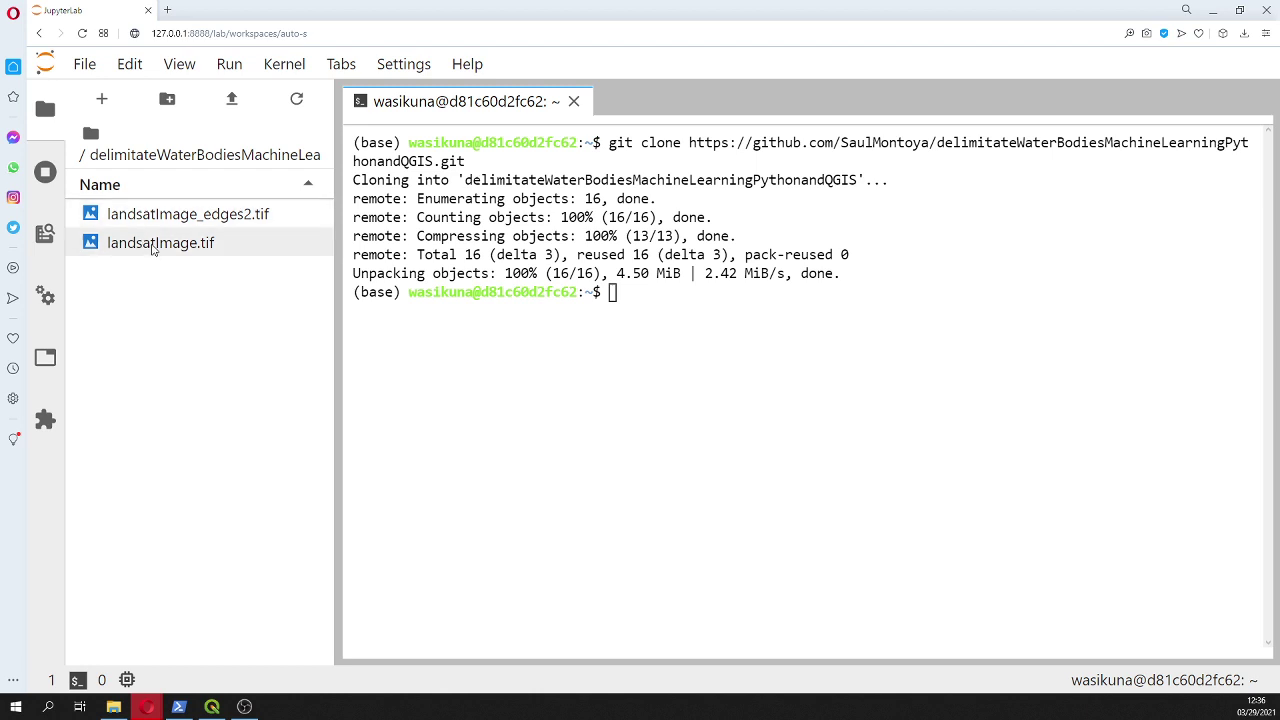
left_click(163, 158)
double_click(143, 243)
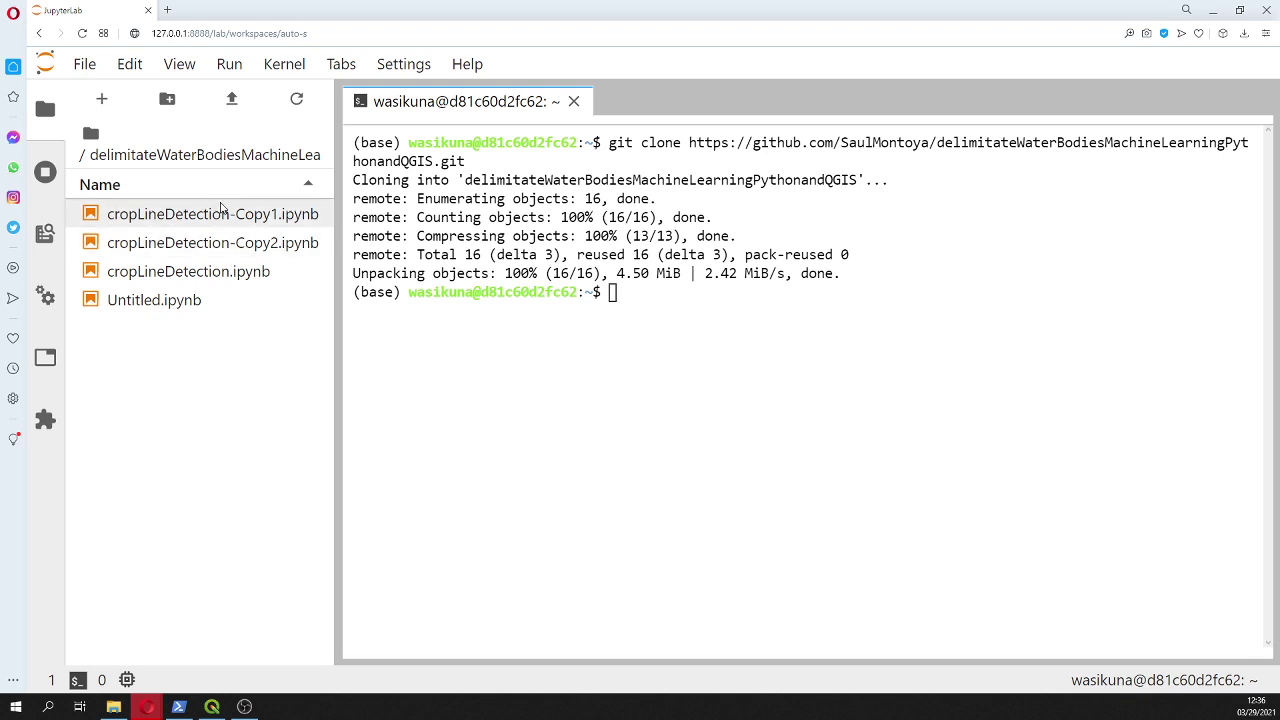
Step: Open cropLineDetection.ipynb, apply Restart Kernel and Clear All Outputs, and select the first code cell
double_click(165, 281)
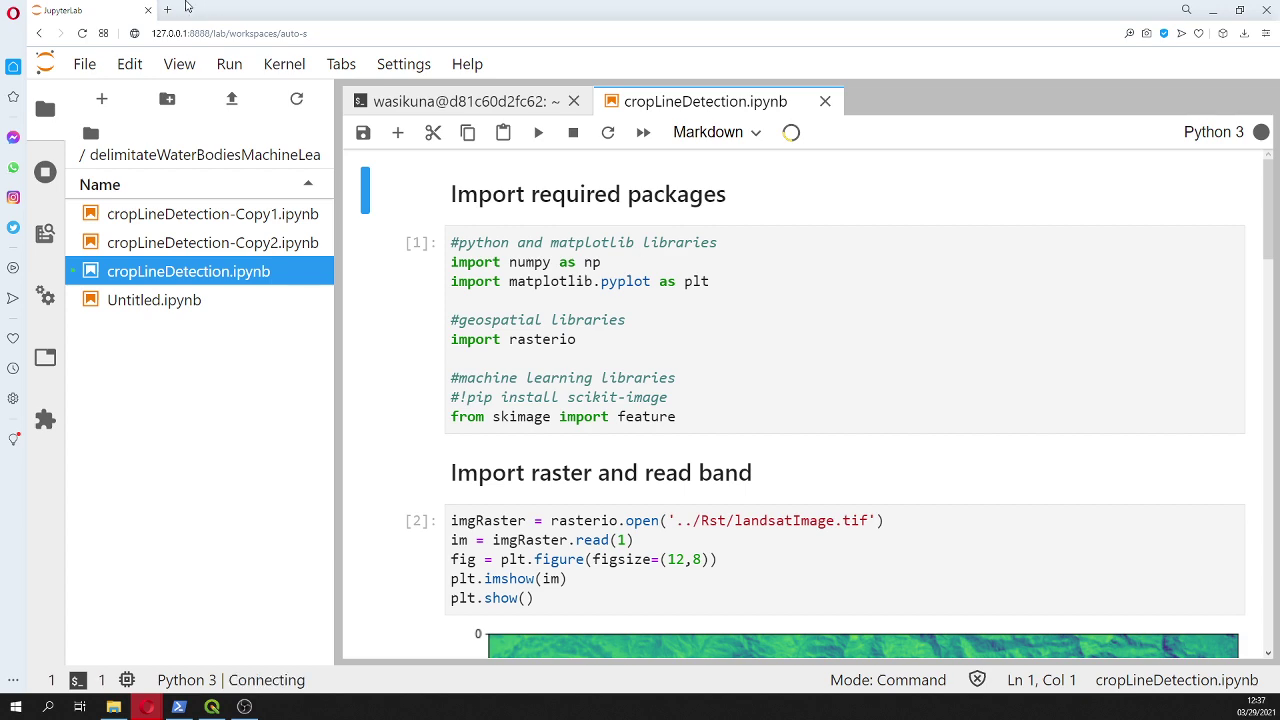
left_click(284, 64)
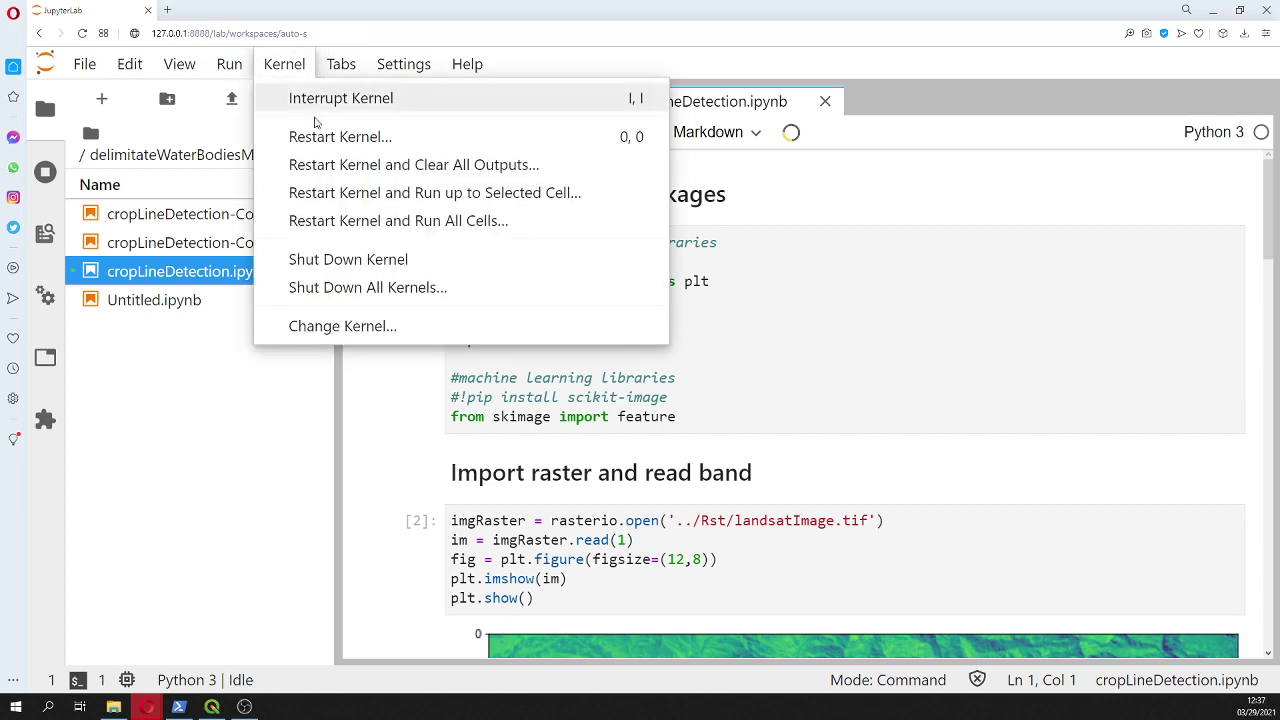
left_click(348, 165)
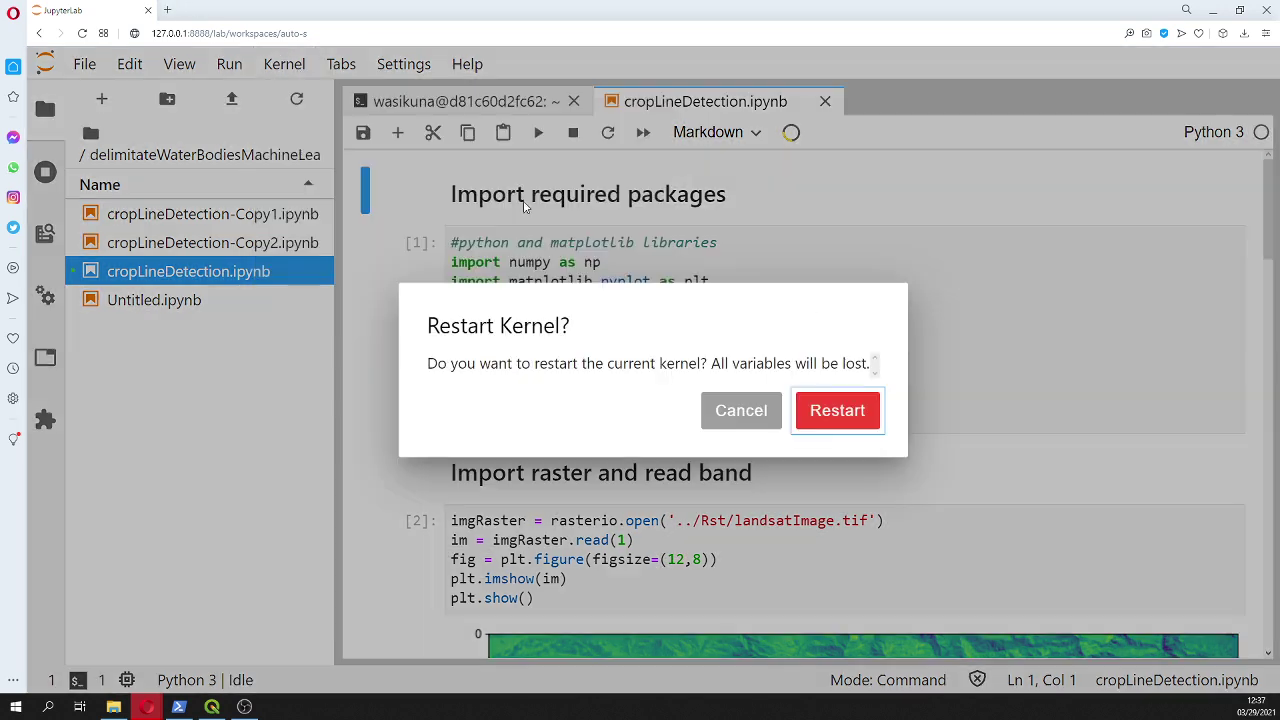
left_click(840, 410)
left_click(701, 374)
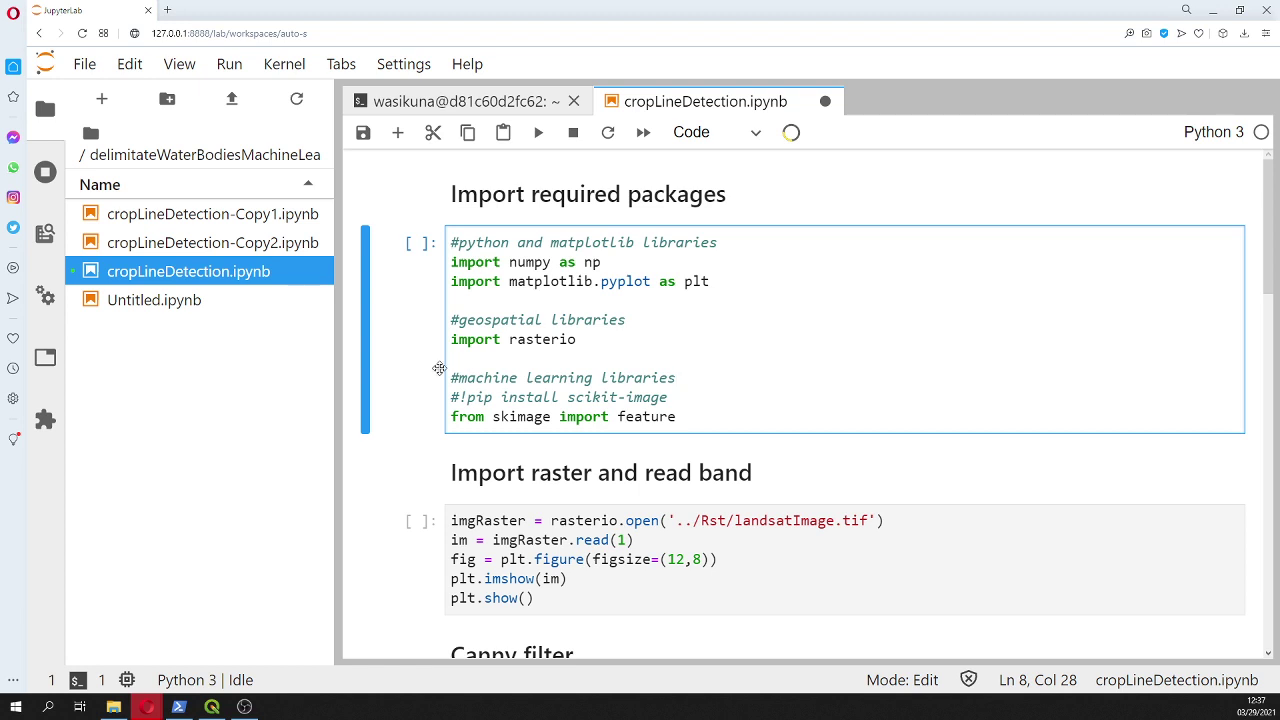
Step: Uncomment the !pip install scikit-image line in the import cell and run that cell
left_click(452, 397)
left_click(458, 397)
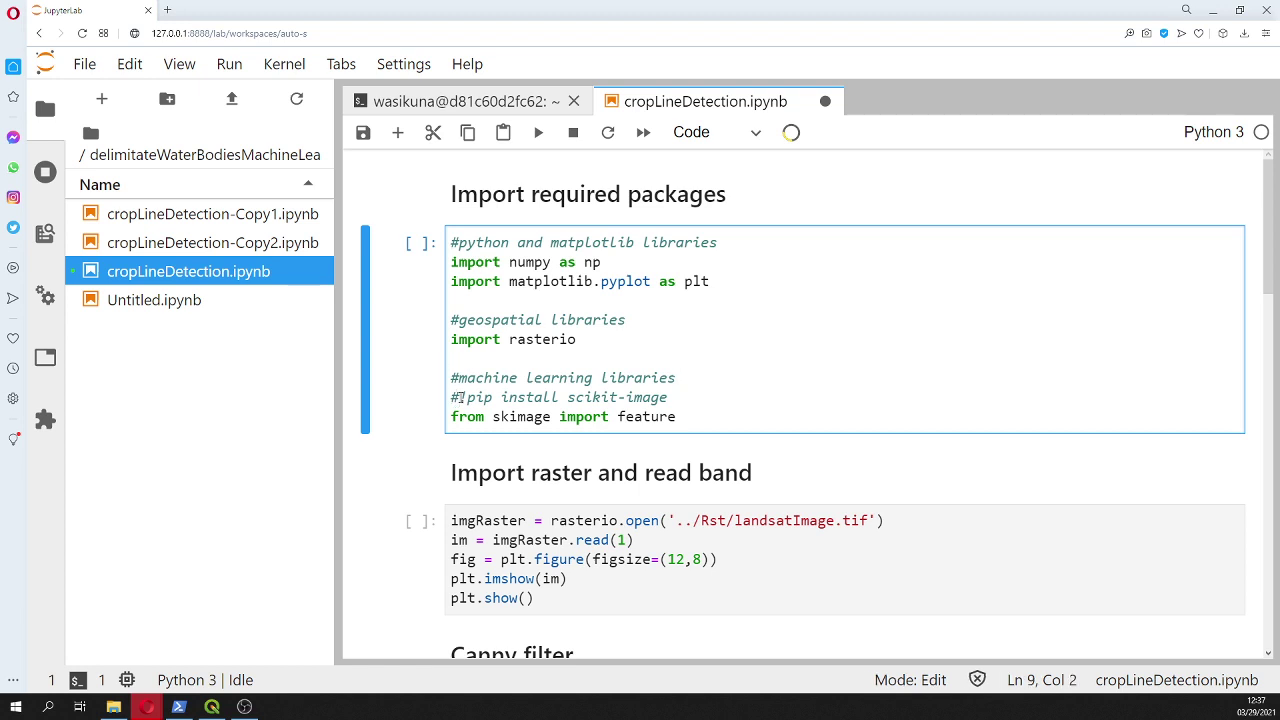
key("BackSpace")
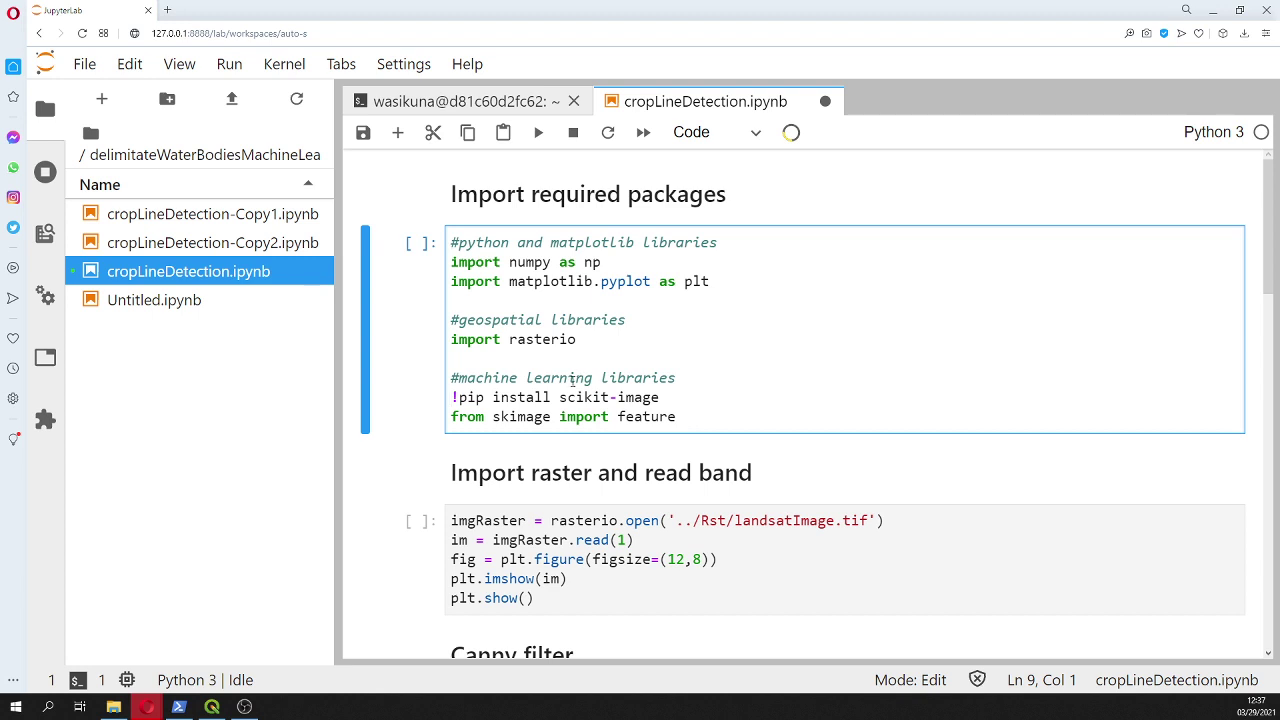
left_click(541, 133)
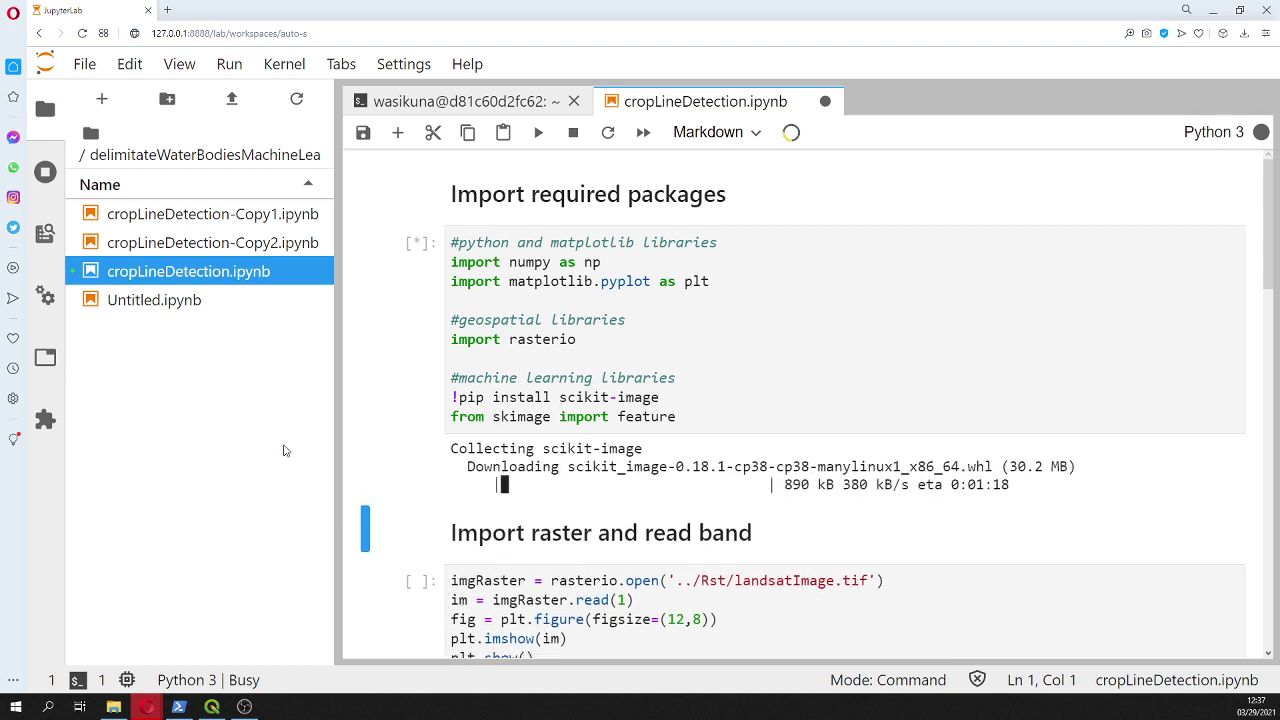
Step: Wait for scikit-image 0.18.1, PyWavelets, networkx and tifffile to install, then scroll to 'Import raster and read band'
scroll(413, 440, "down", 2)
scroll(413, 440, "up", 1)
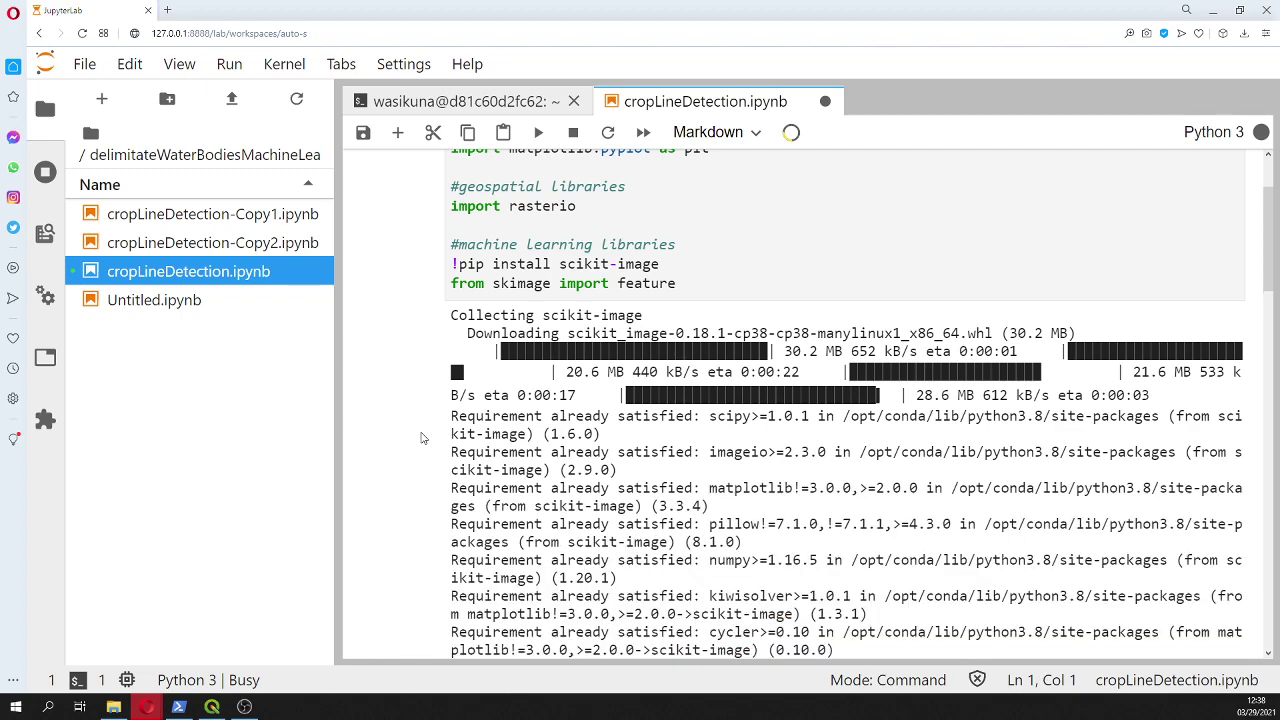
scroll(659, 420, "down", 2)
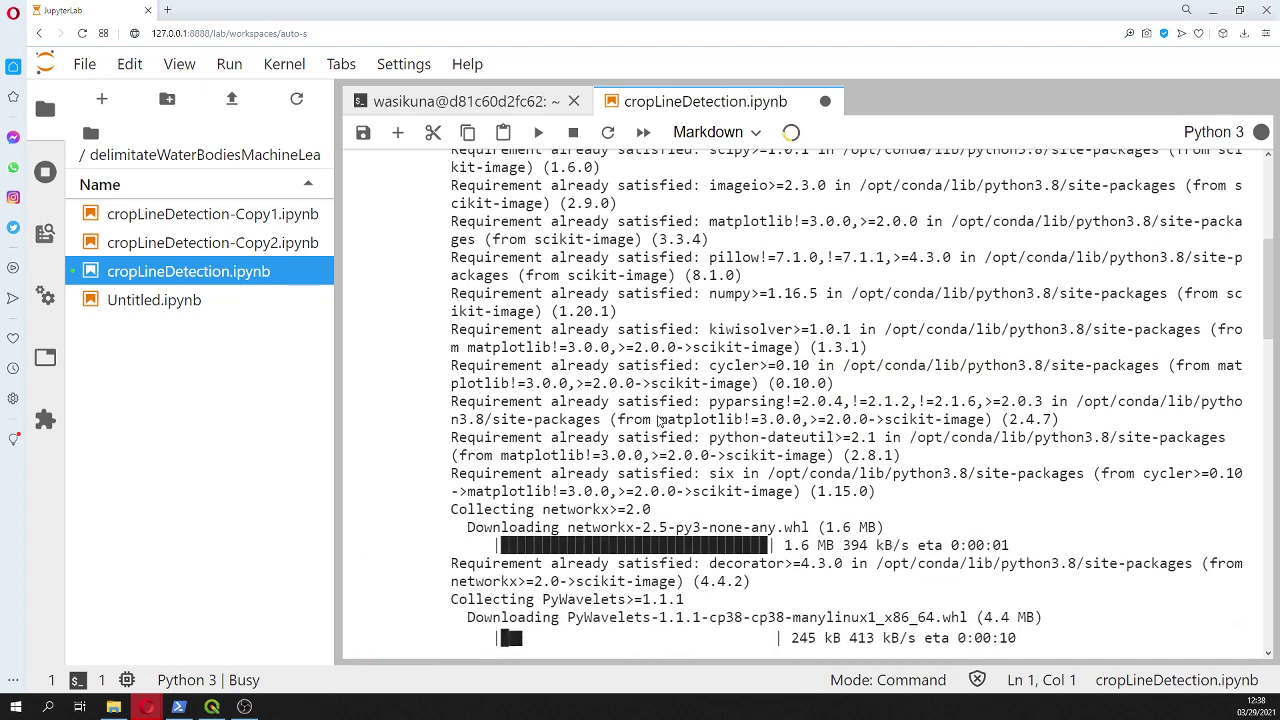
scroll(659, 420, "down", 3)
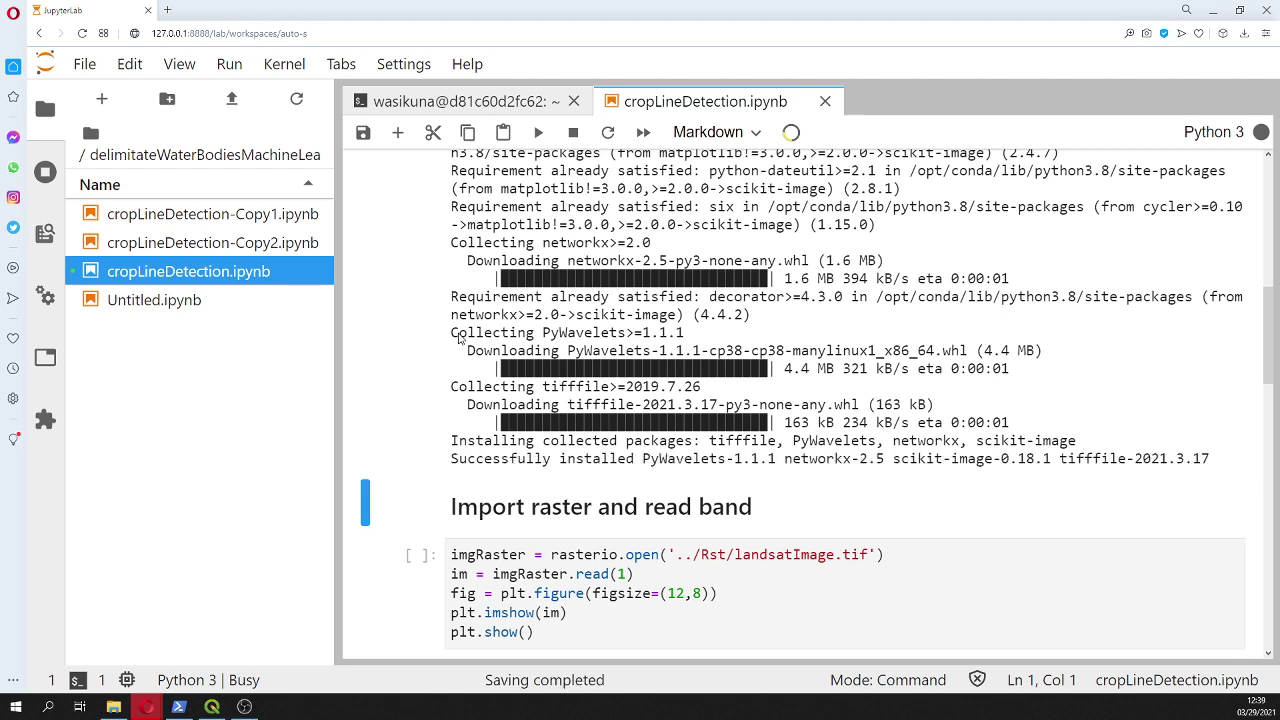
scroll(458, 338, "down", 1)
scroll(458, 338, "down", 1)
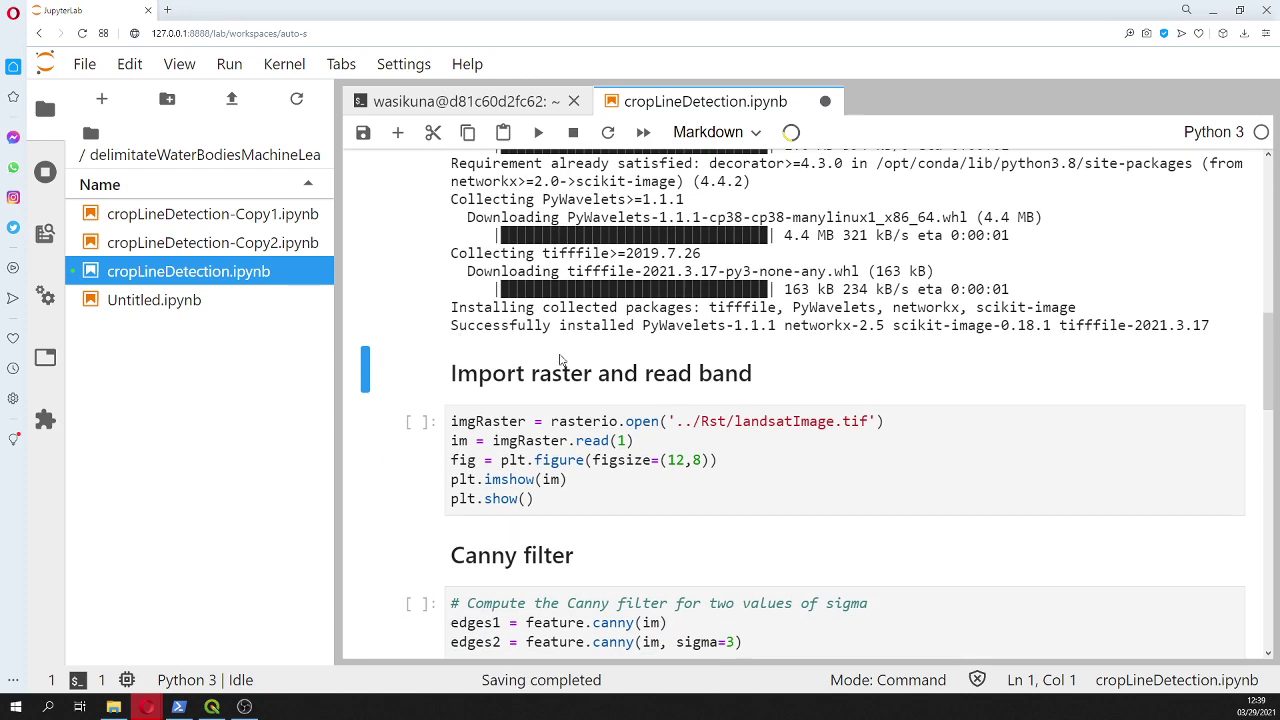
Step: Run the 'Import raster and read band' cell to plot band 1 of landsatImage.tif, then scroll to the Canny cell
left_click(578, 441)
scroll(578, 441, "down", 1)
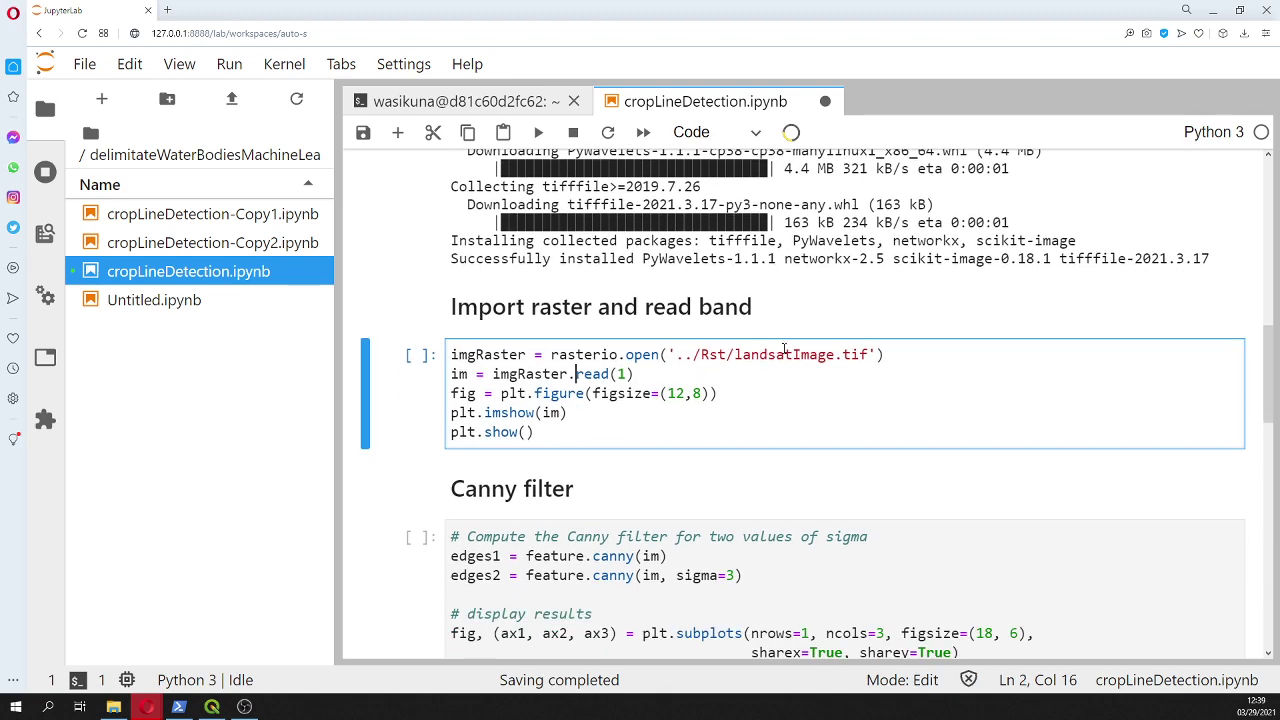
left_click(538, 132)
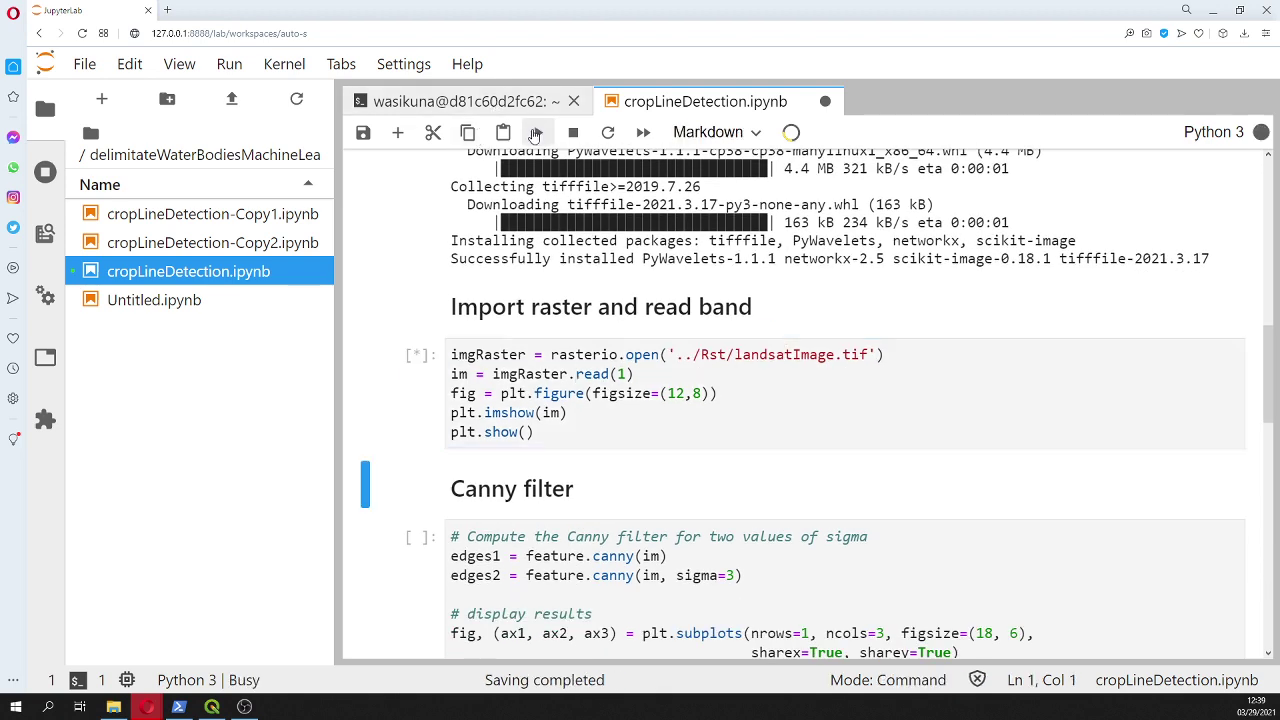
scroll(589, 391, "down", 1)
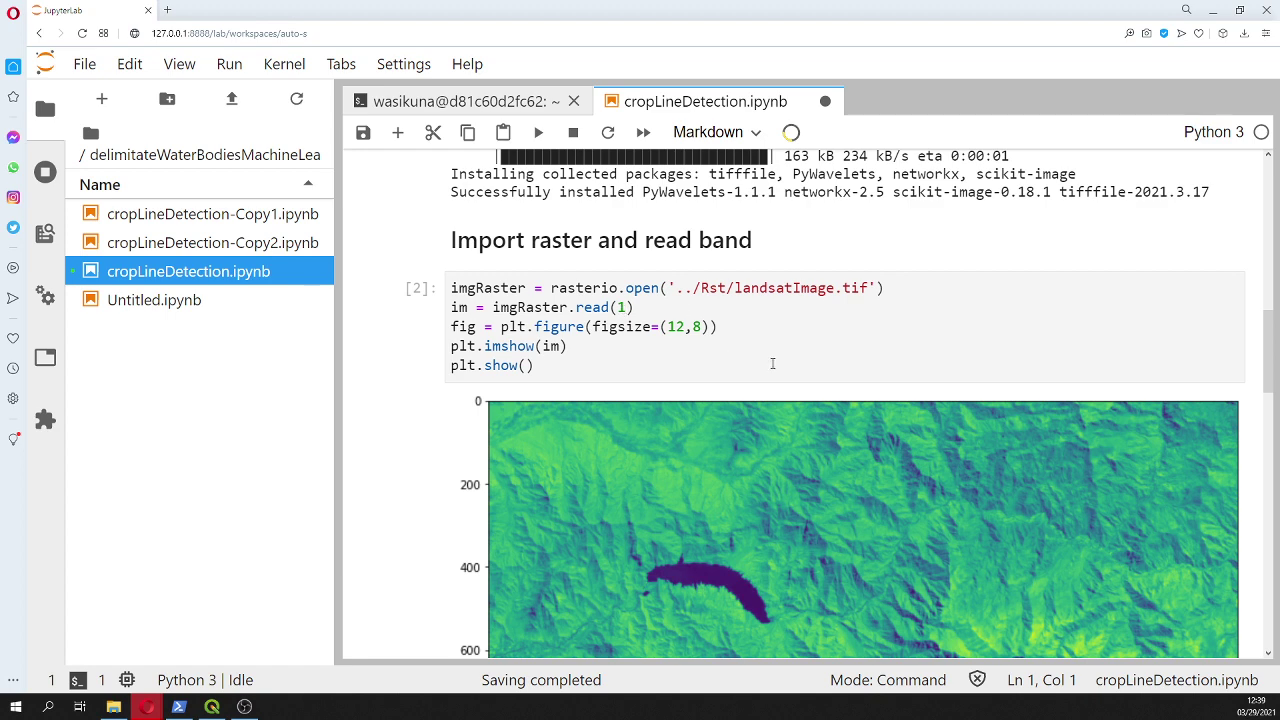
scroll(700, 472, "down", 2)
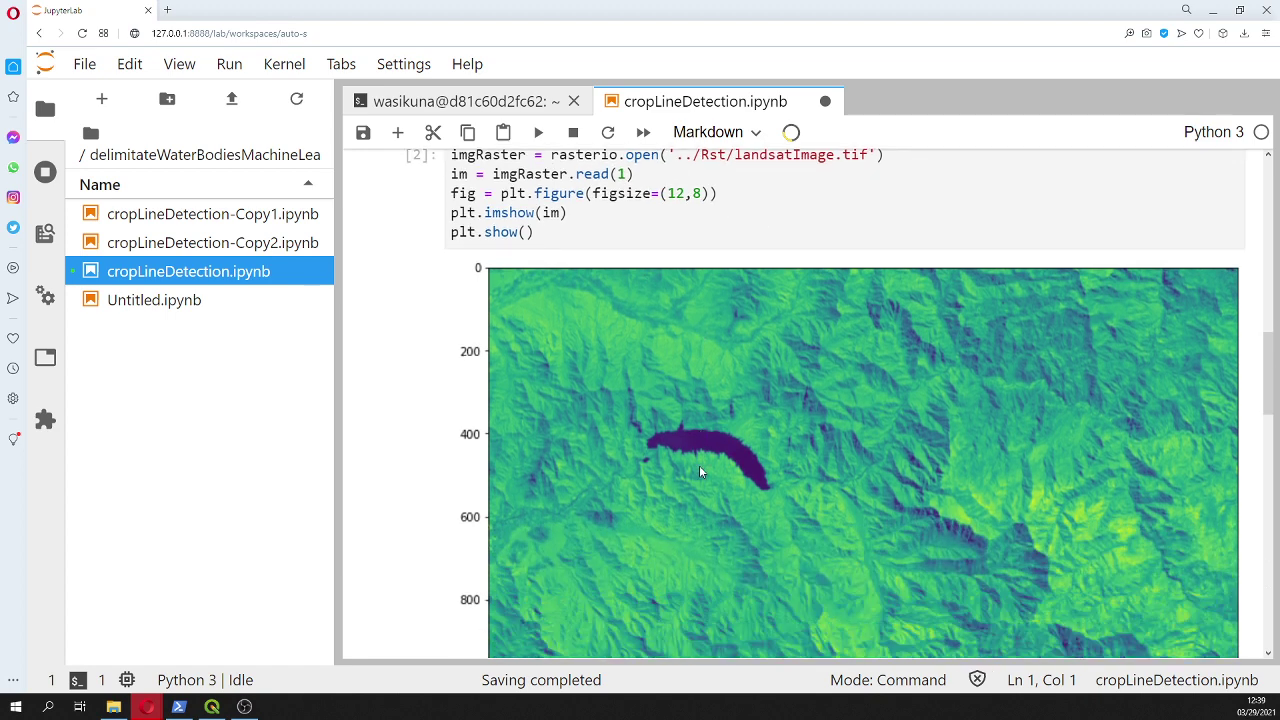
scroll(700, 472, "up", 1)
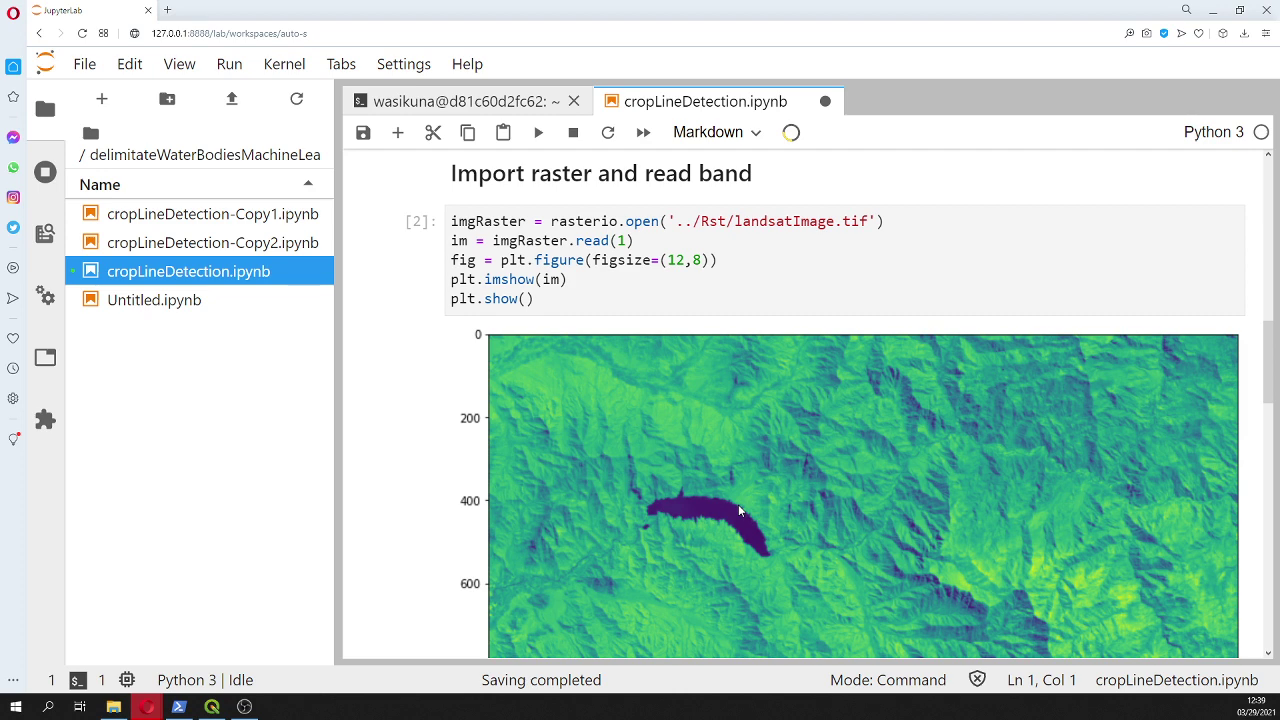
scroll(738, 504, "down", 1)
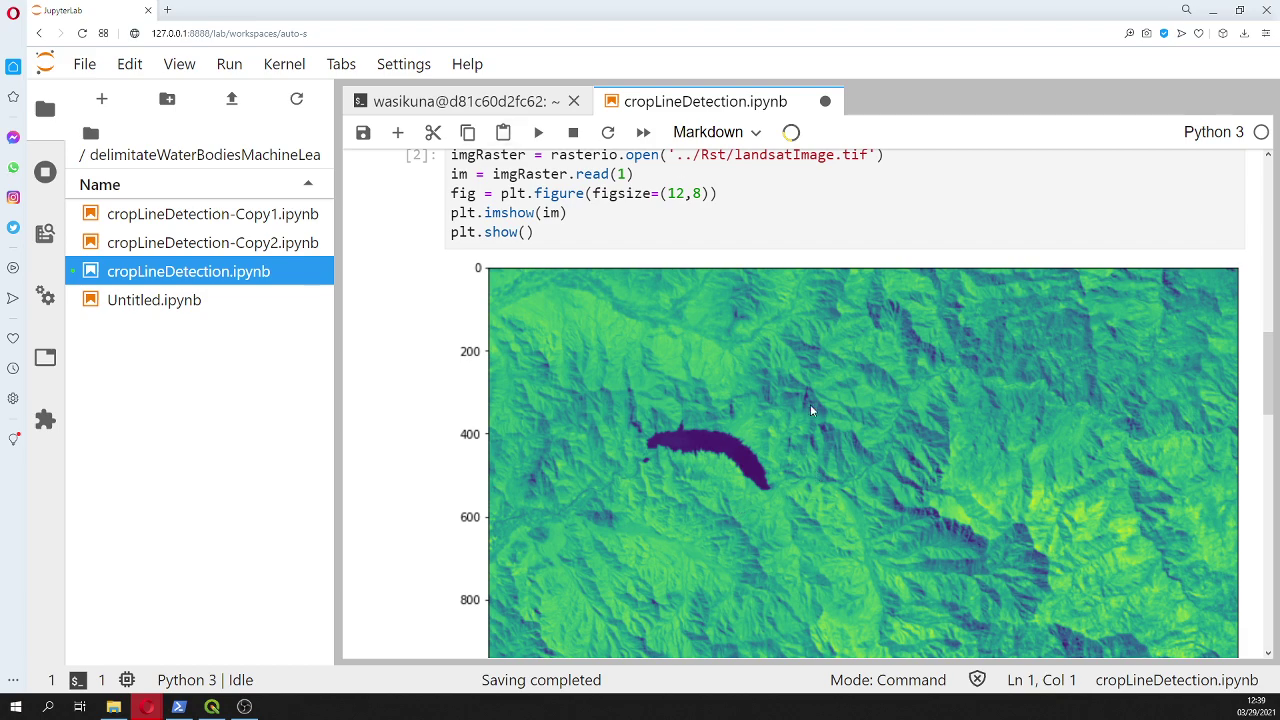
scroll(810, 404, "down", 7)
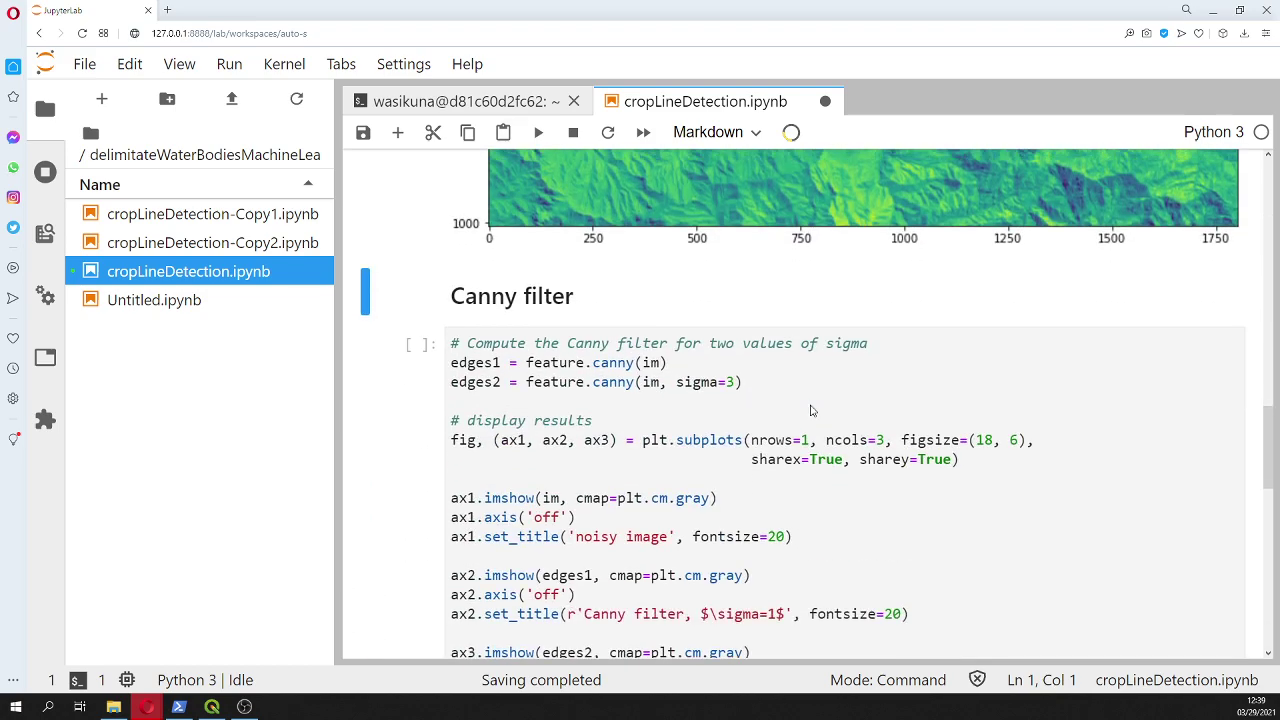
Step: Review the canny calls and sigma=3 argument in the Canny filter cell, then run it
scroll(812, 410, "down", 1)
left_click(807, 401)
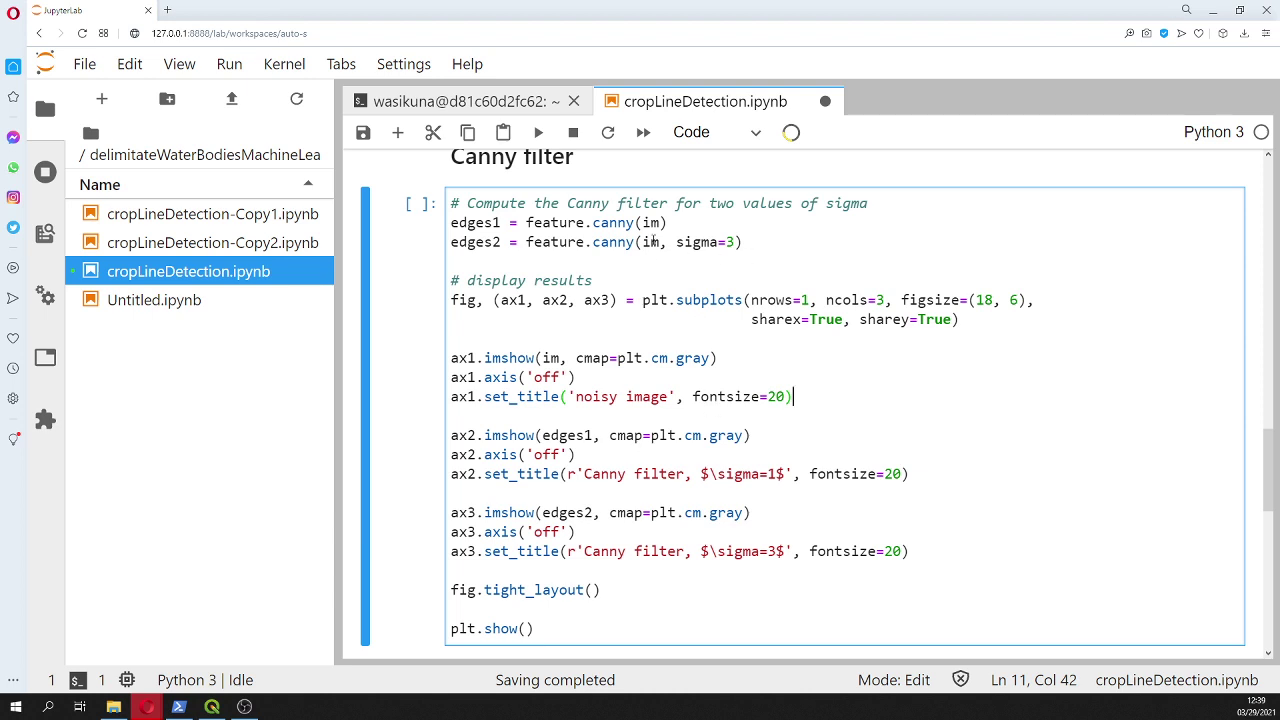
left_click_drag(667, 242, 737, 242)
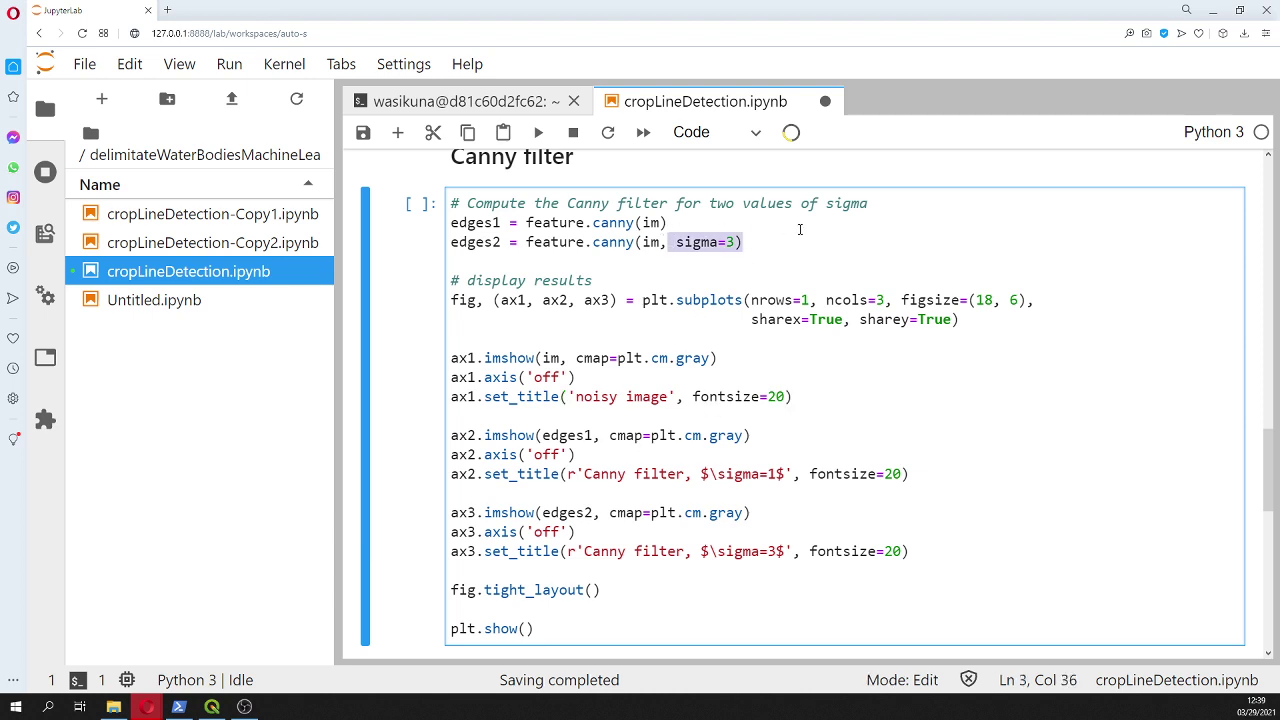
left_click(681, 242)
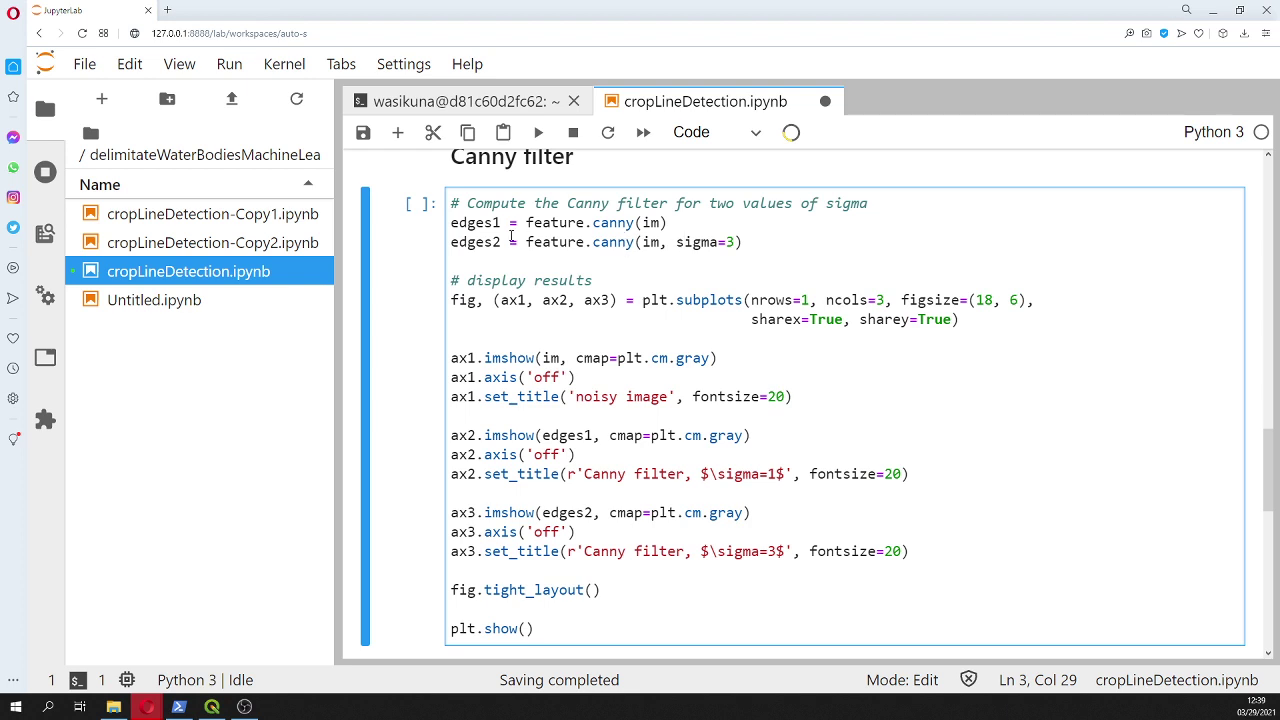
left_click_drag(633, 222, 451, 222)
left_click_drag(608, 222, 748, 224)
left_click(466, 242)
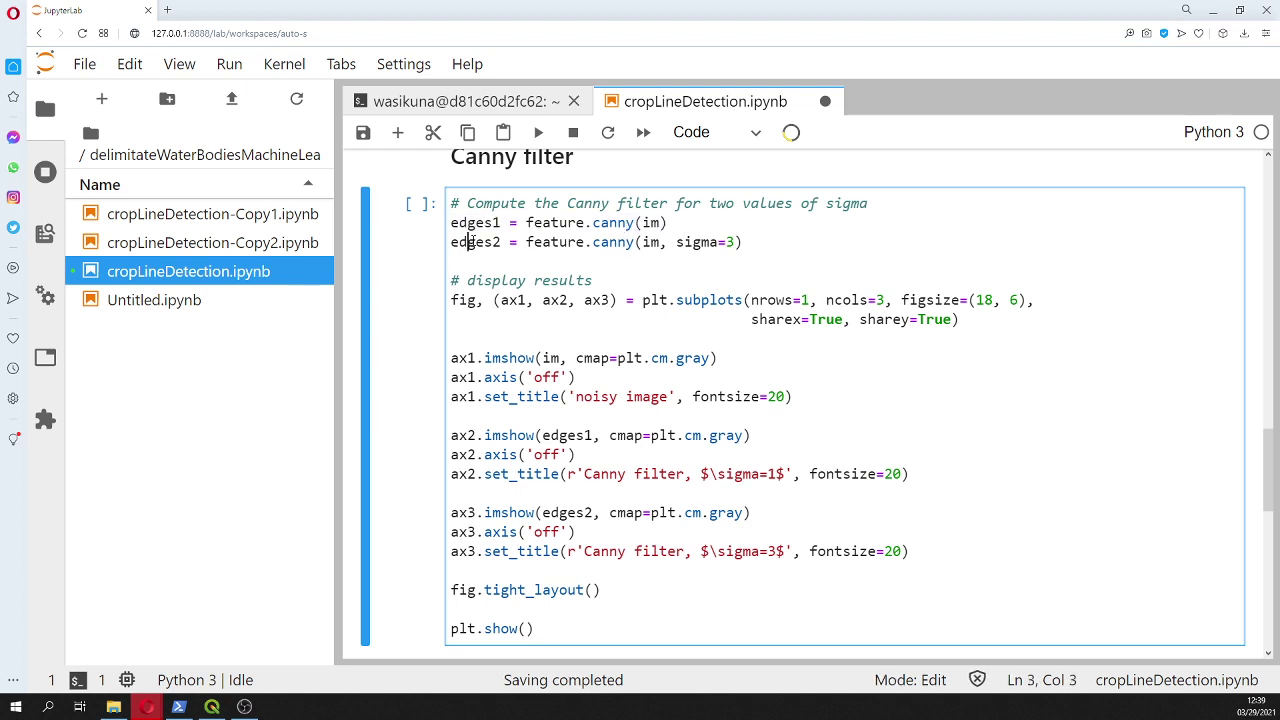
left_click(718, 242)
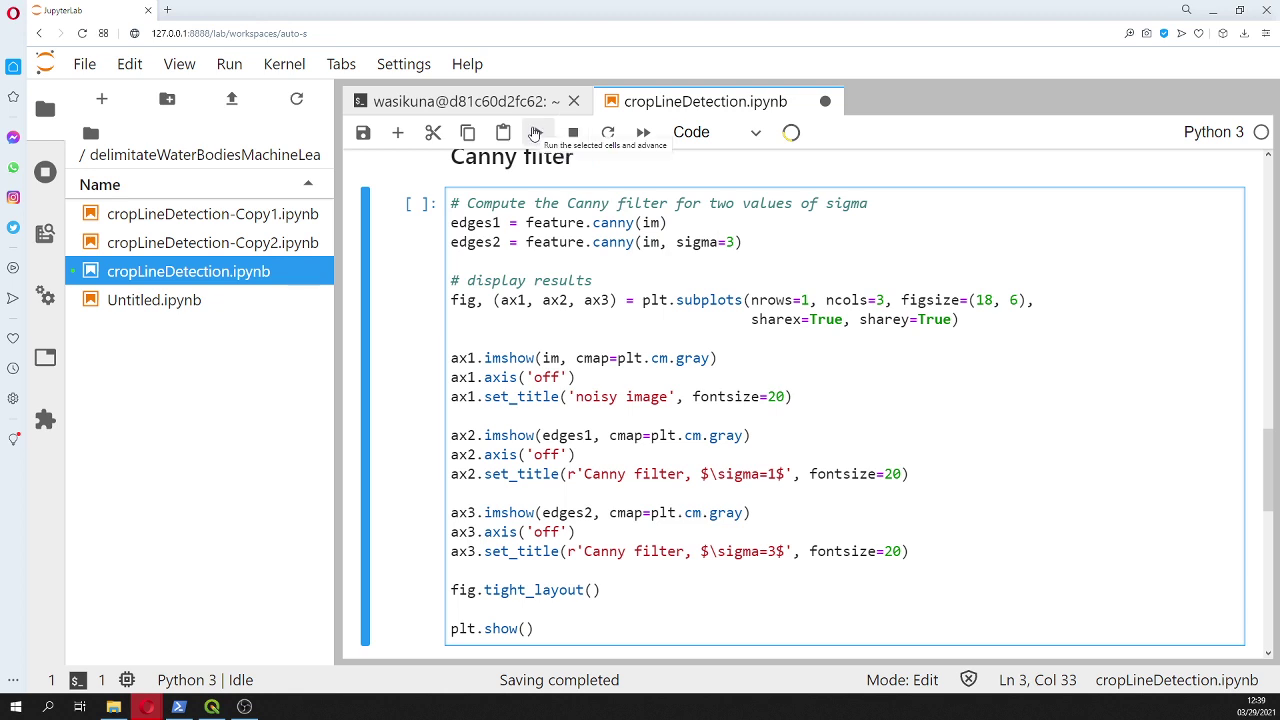
left_click(538, 132)
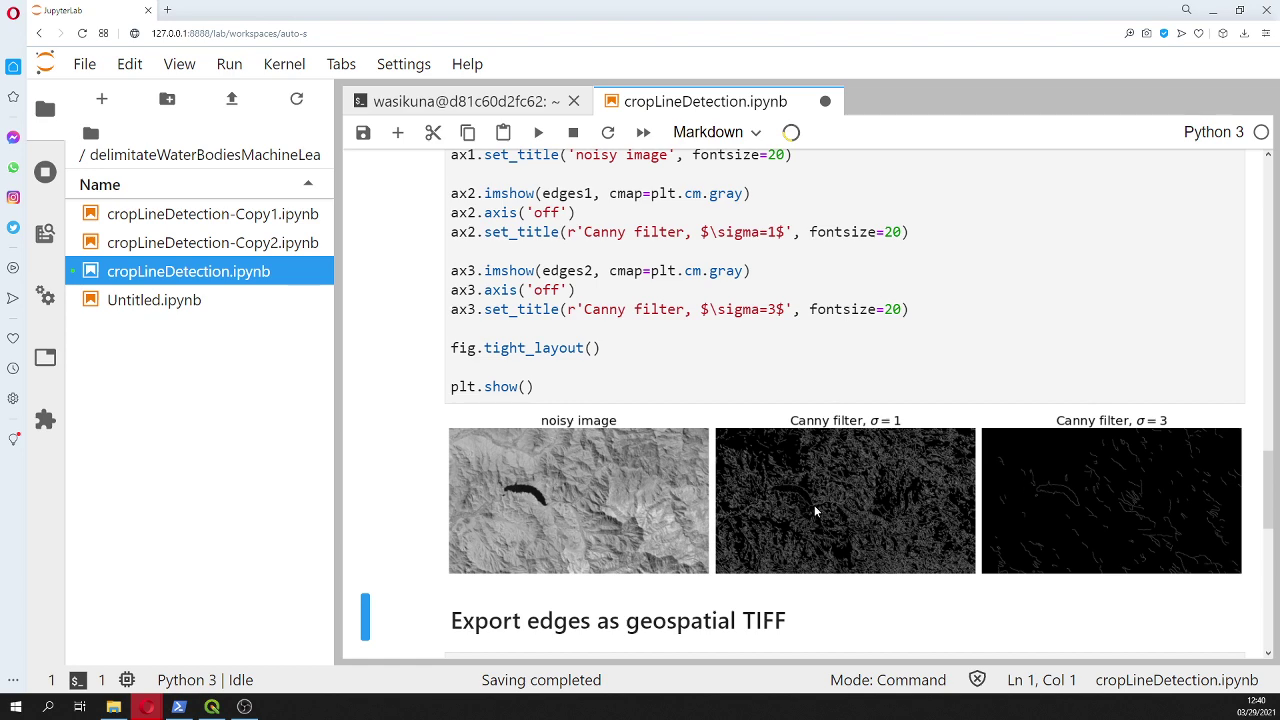
Step: Change the second Canny call to sigma=2 and rerun the cell
scroll(810, 505, "up", 5)
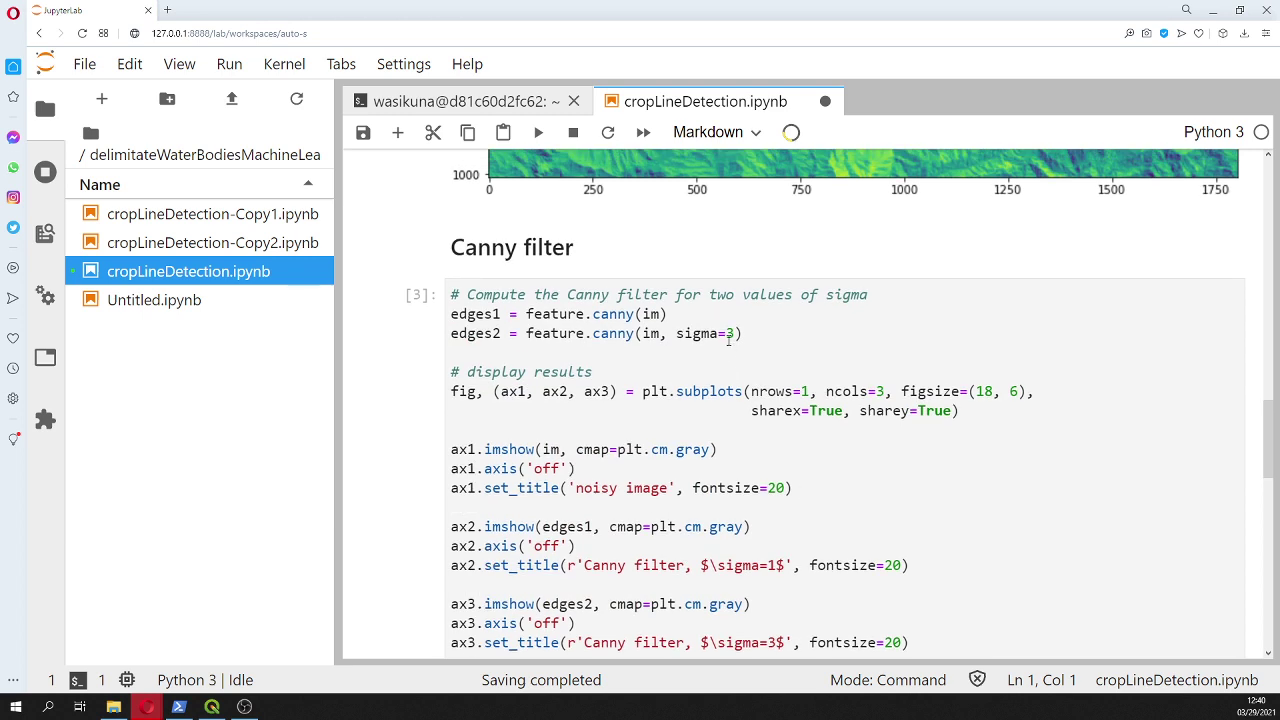
left_click(731, 336)
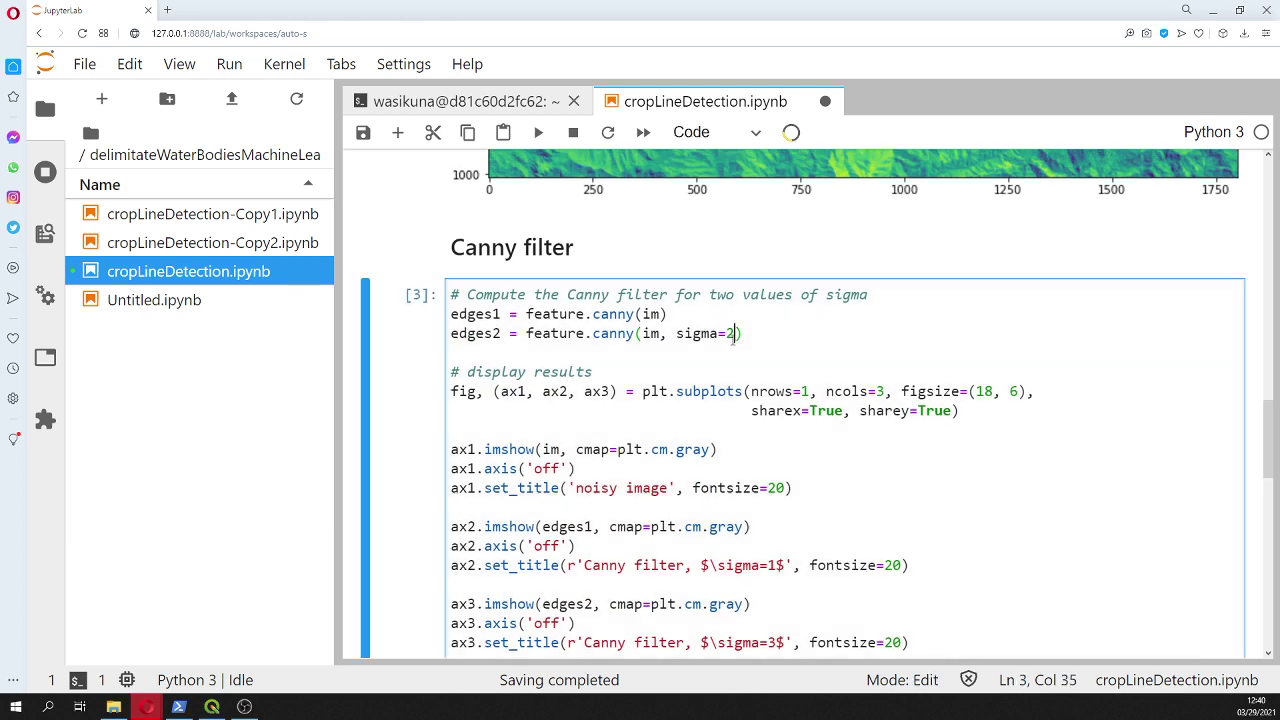
key("shift+Return")
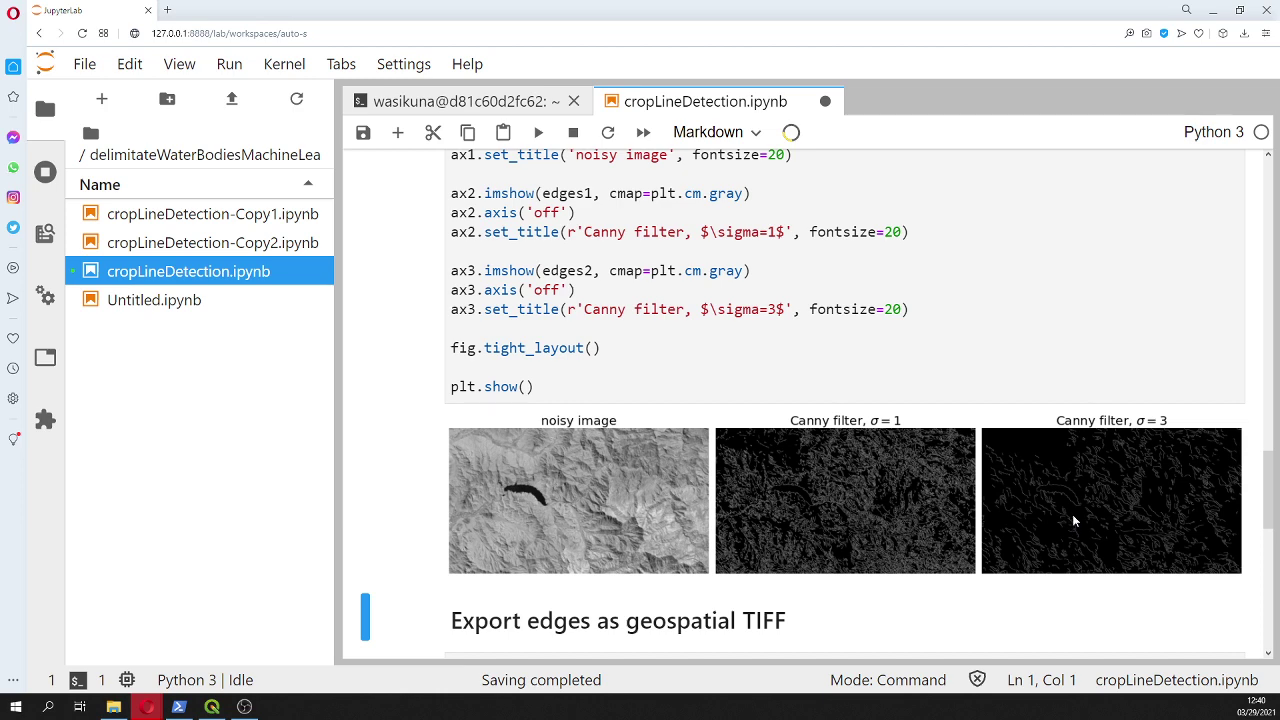
Step: Restore sigma=3 in the second Canny call and recompute the edges
scroll(1076, 510, "up", 5)
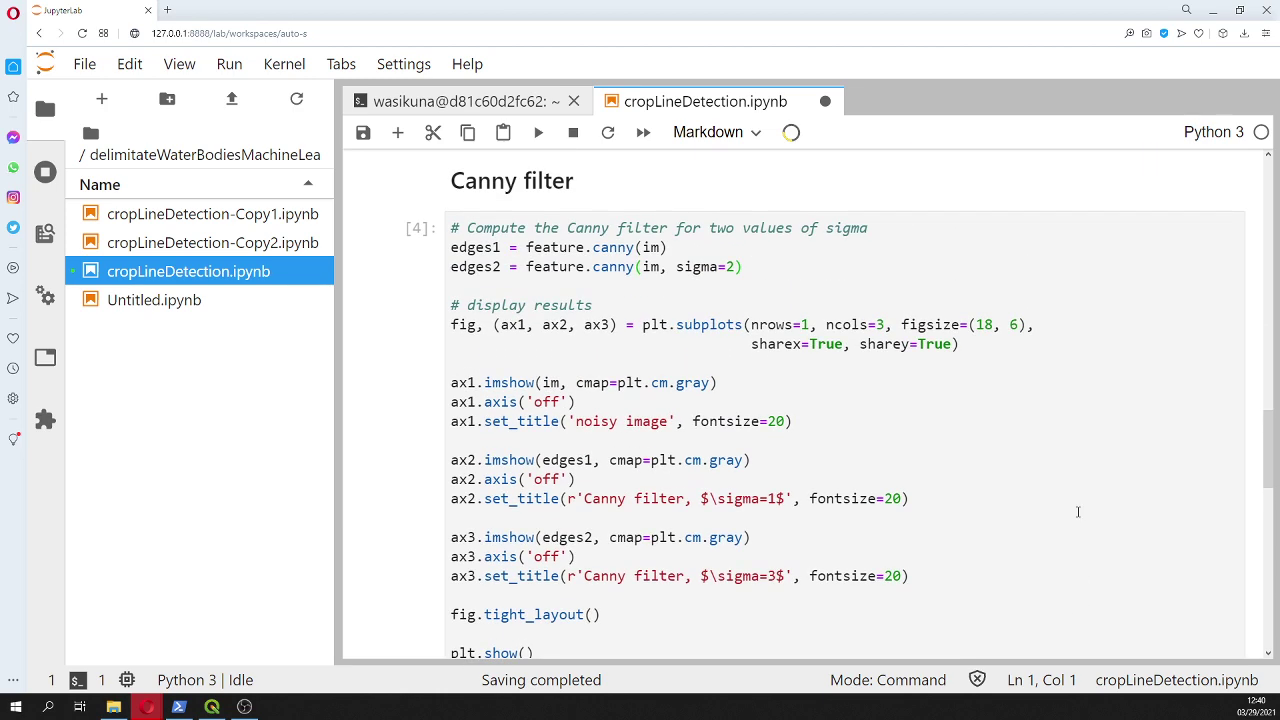
left_click(719, 267)
key("Right")
key("BackSpace")
type("3")
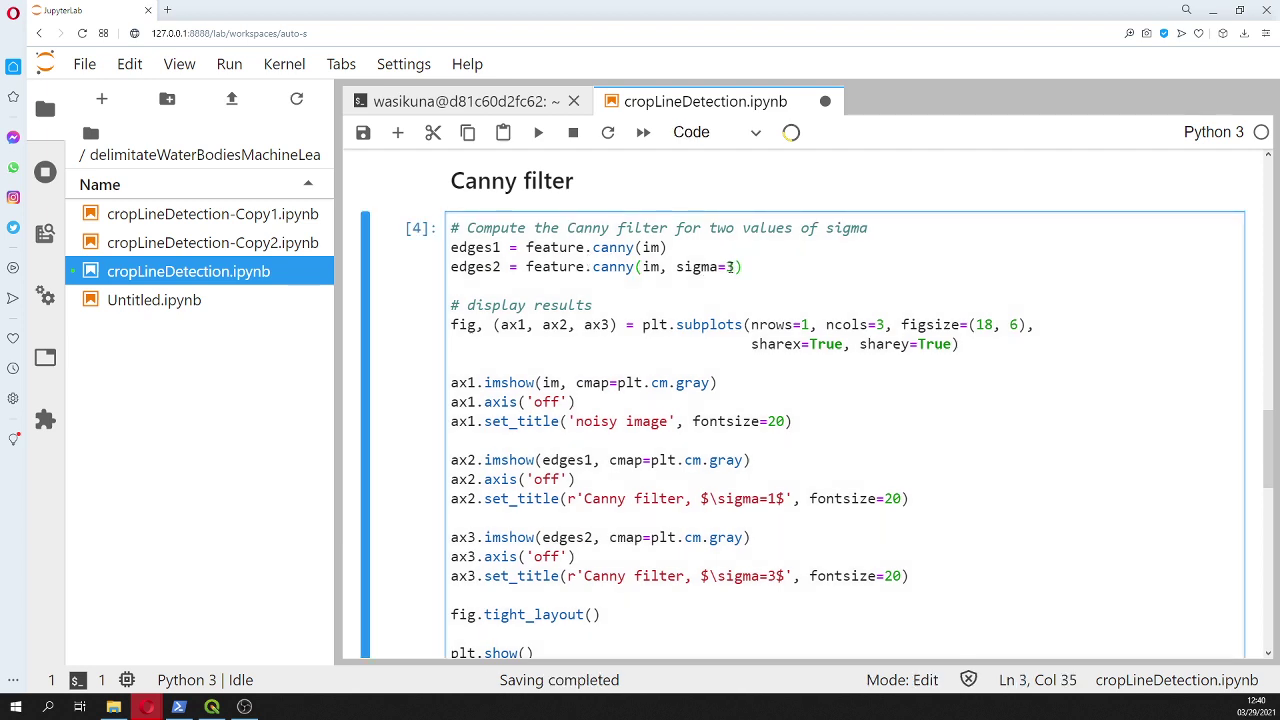
key("shift+Return")
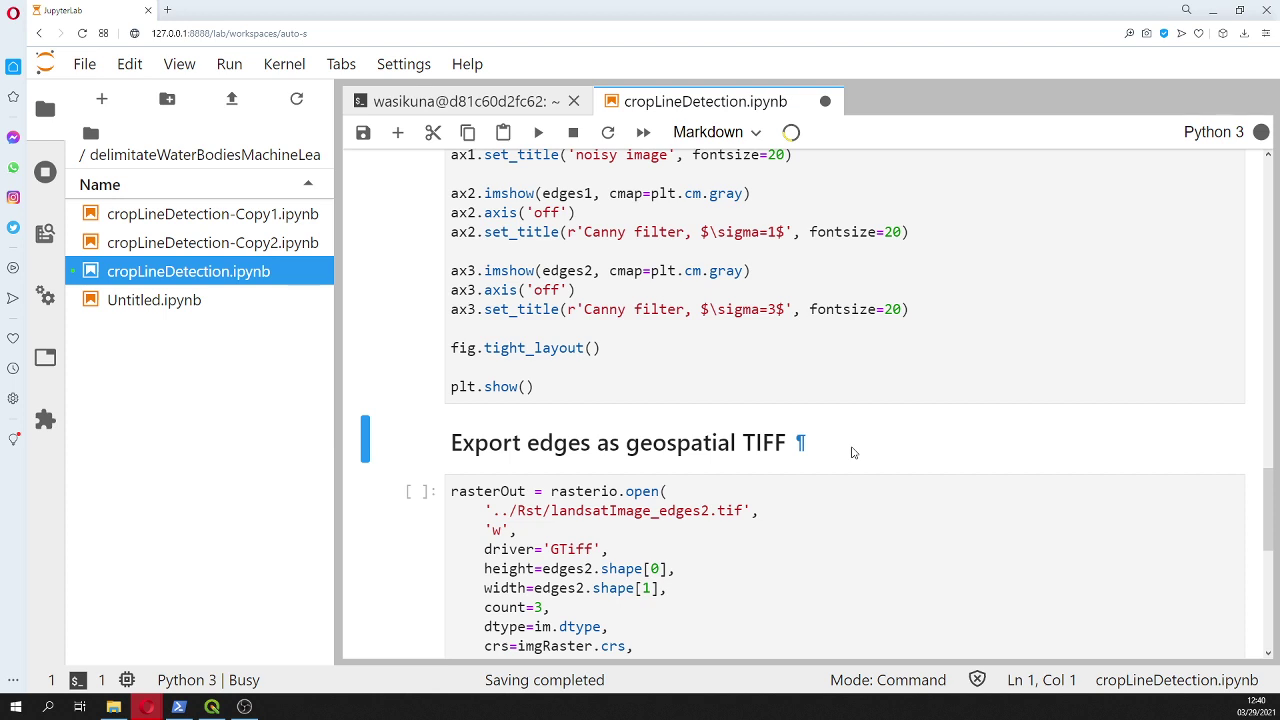
Step: Run the rasterOut GTiff cells to write the three edge bands to ../Rst/landsatImage_edges2.tif
scroll(851, 446, "down", 2)
scroll(851, 446, "down", 5)
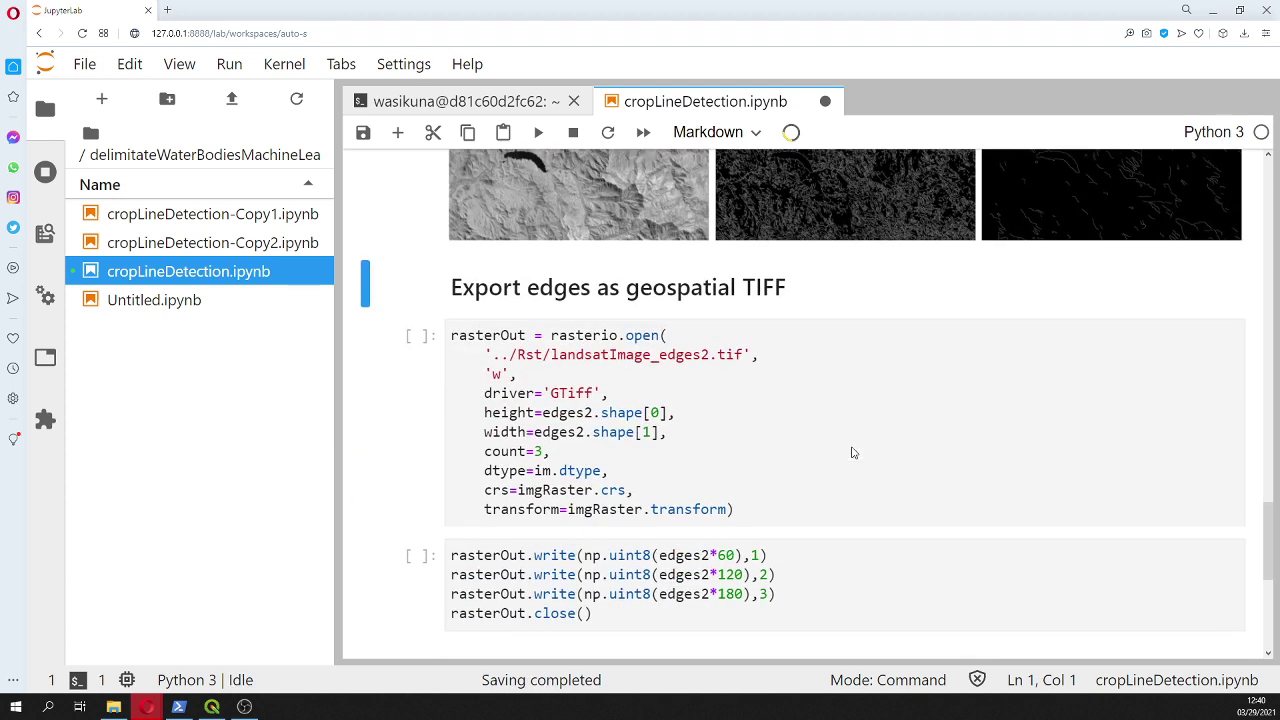
left_click(851, 453)
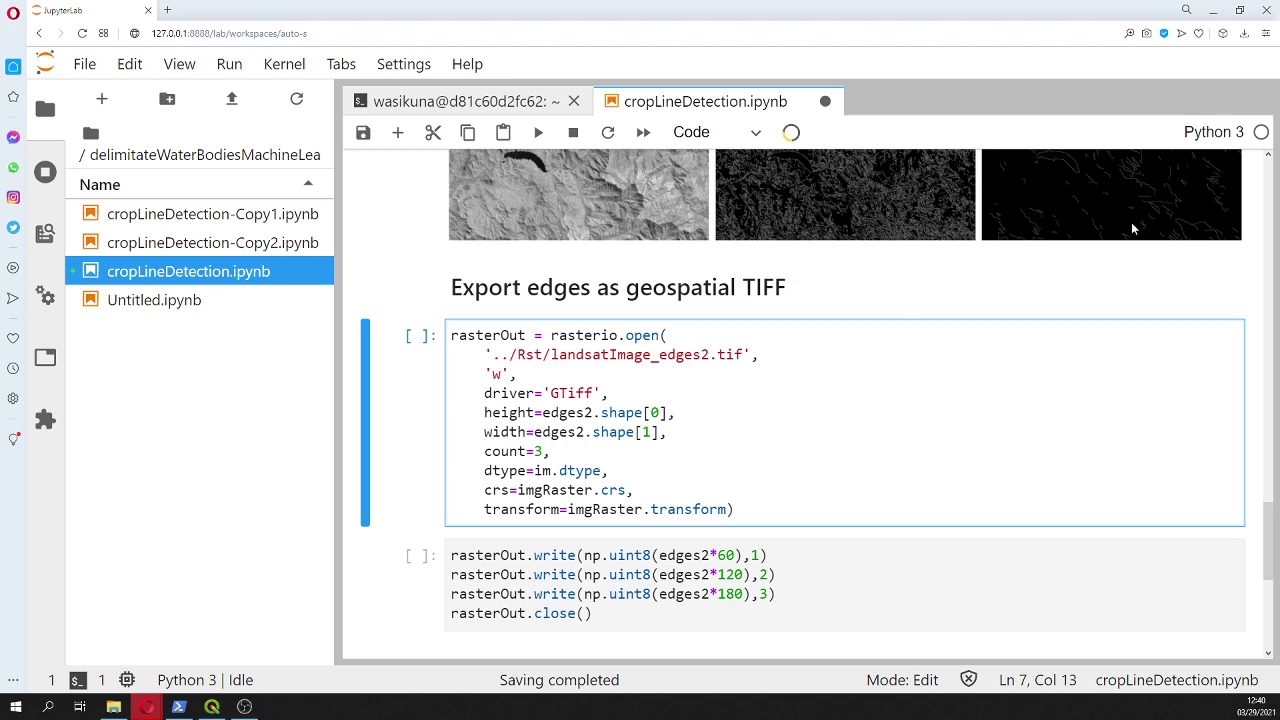
scroll(1148, 241, "up", 2)
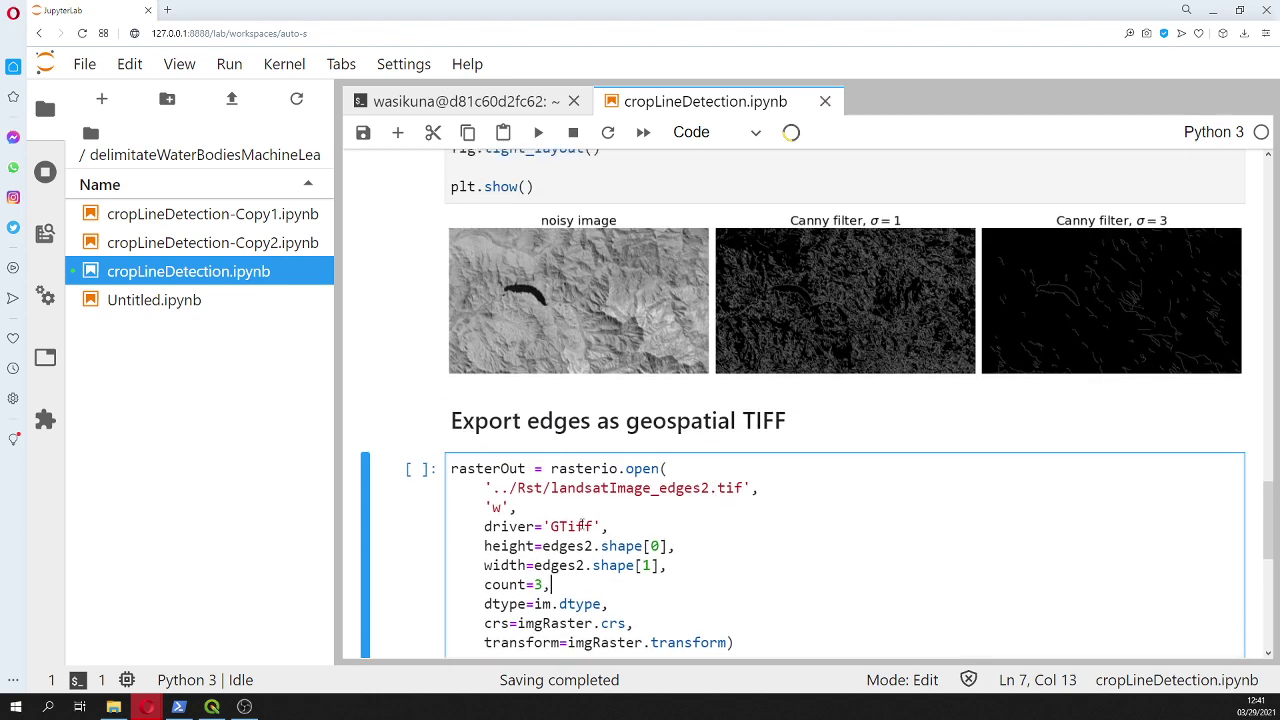
left_click(578, 526)
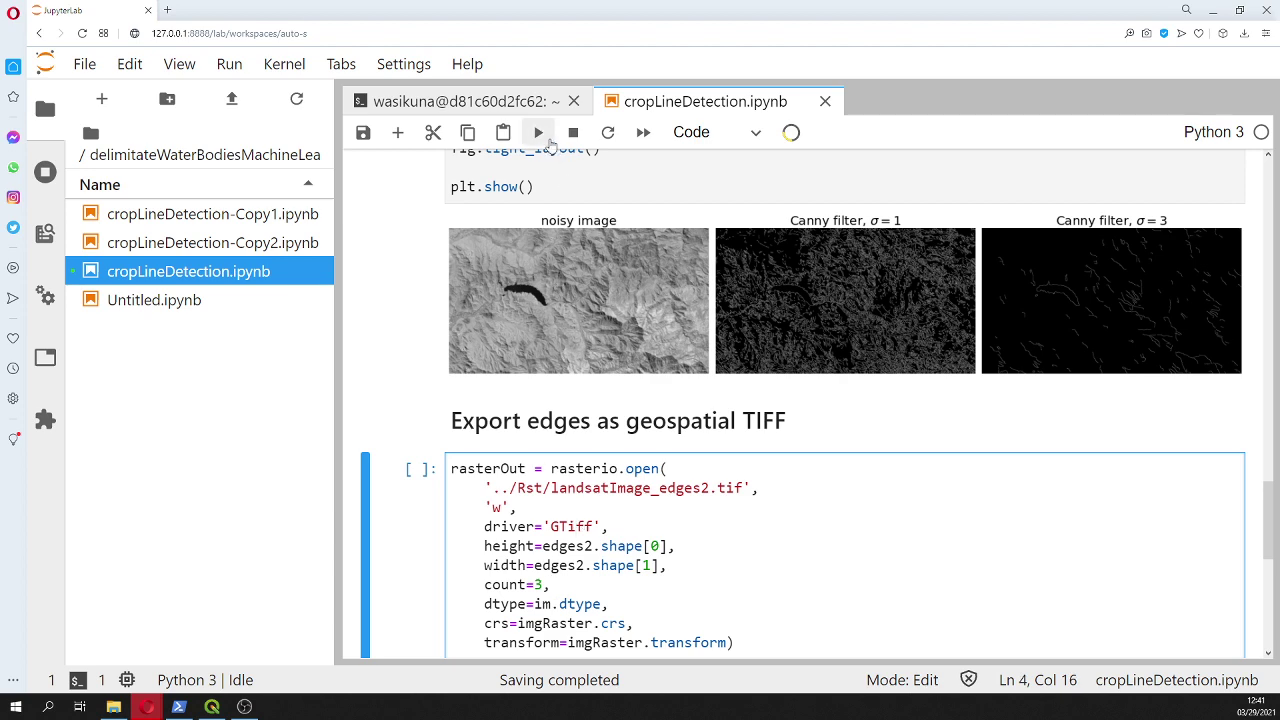
left_click(540, 140)
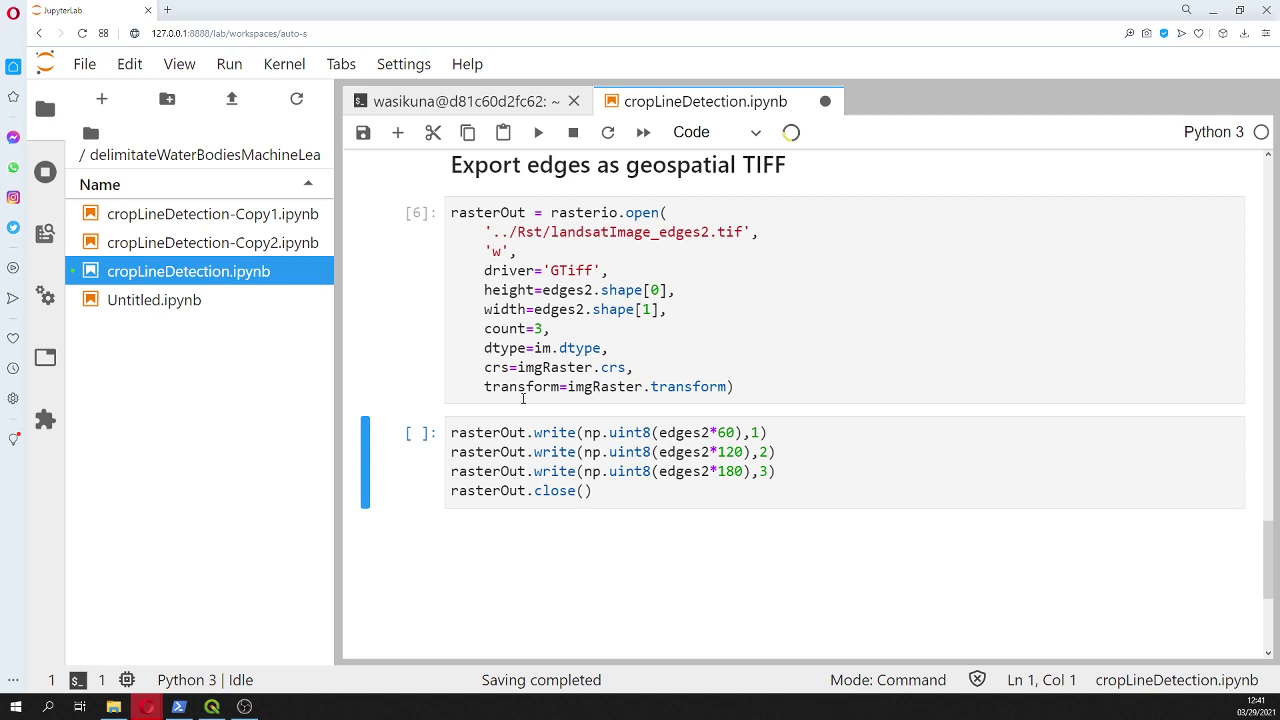
left_click(538, 132)
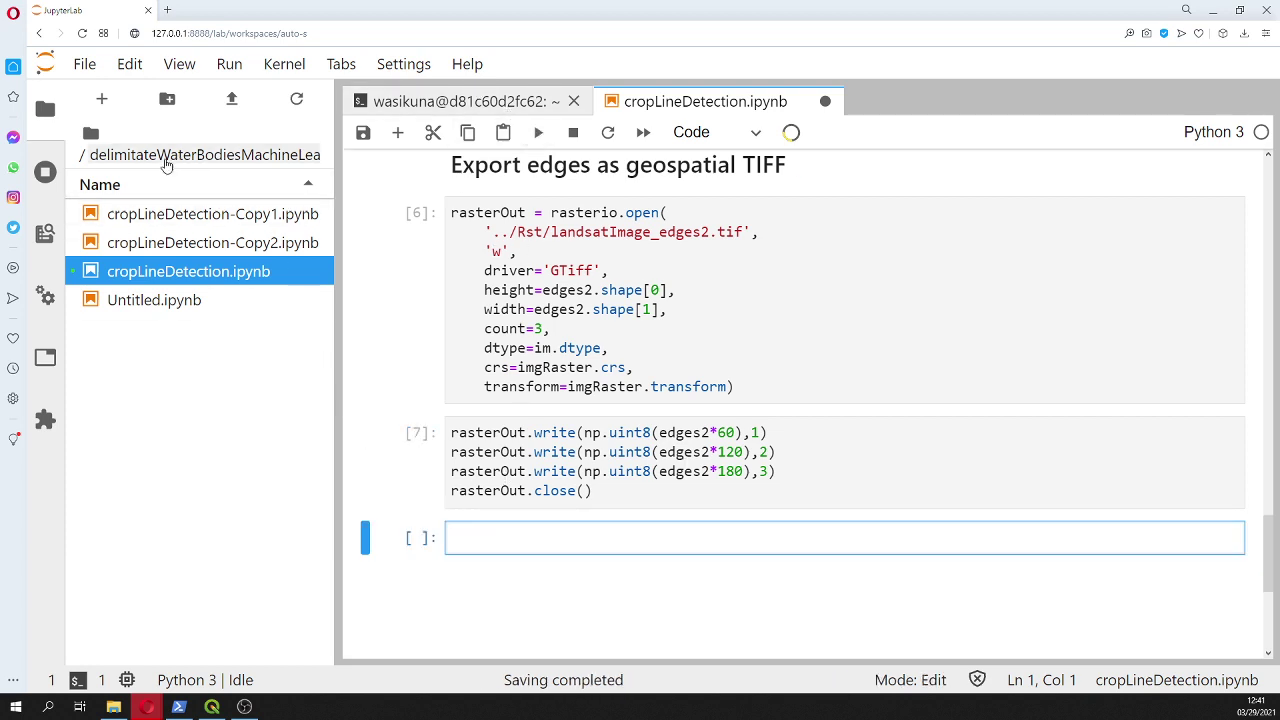
Step: Browse to the project's Rst folder in JupyterLab and download landsatImage_edges2.tif
left_click(90, 135)
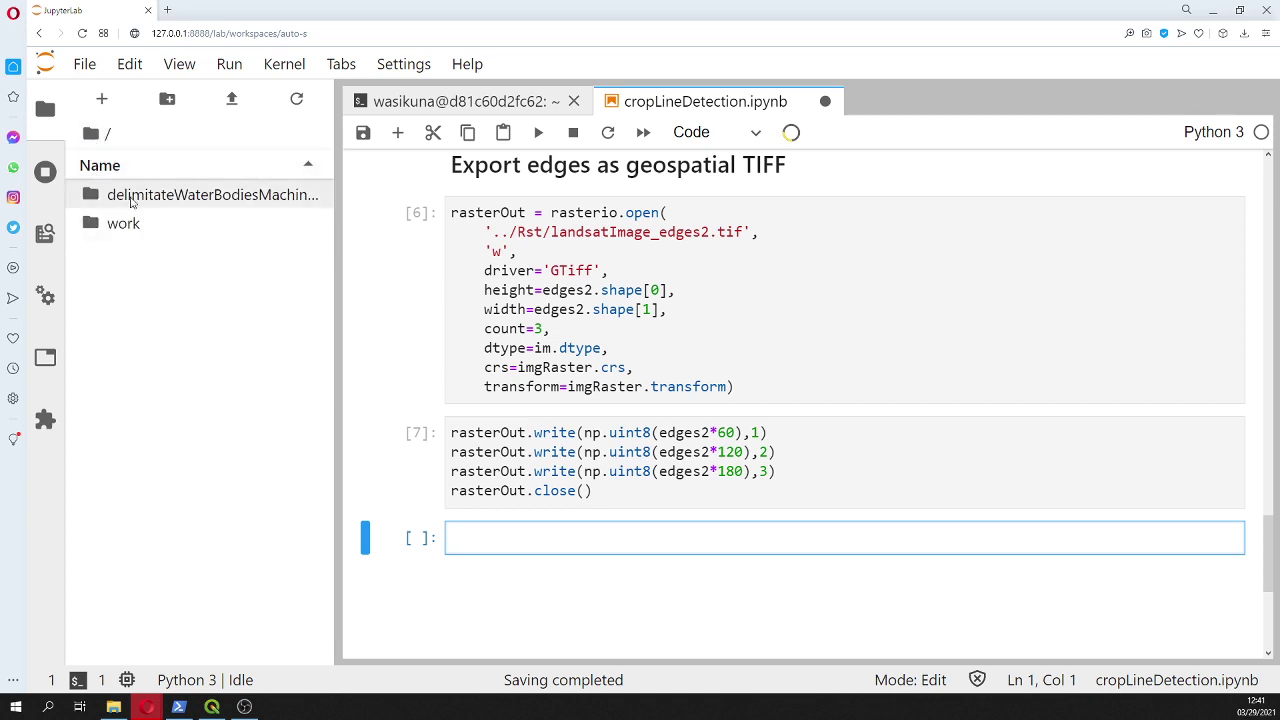
double_click(122, 197)
double_click(116, 215)
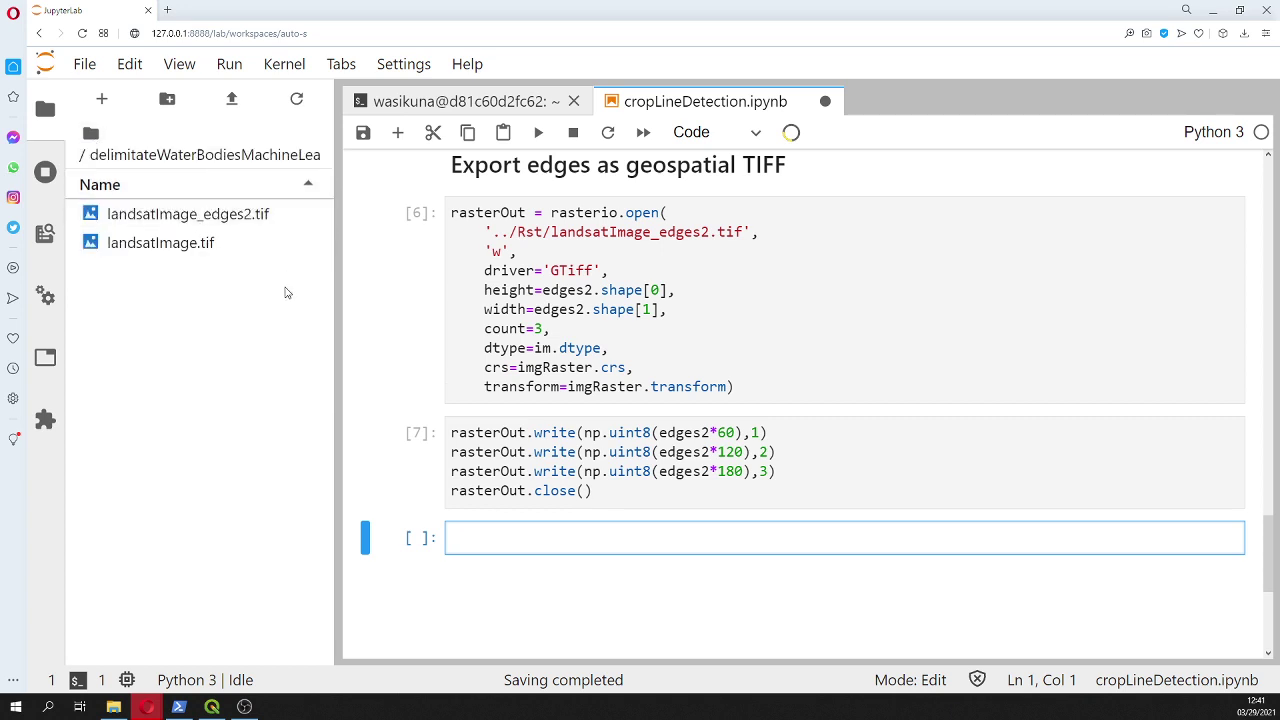
right_click(263, 216)
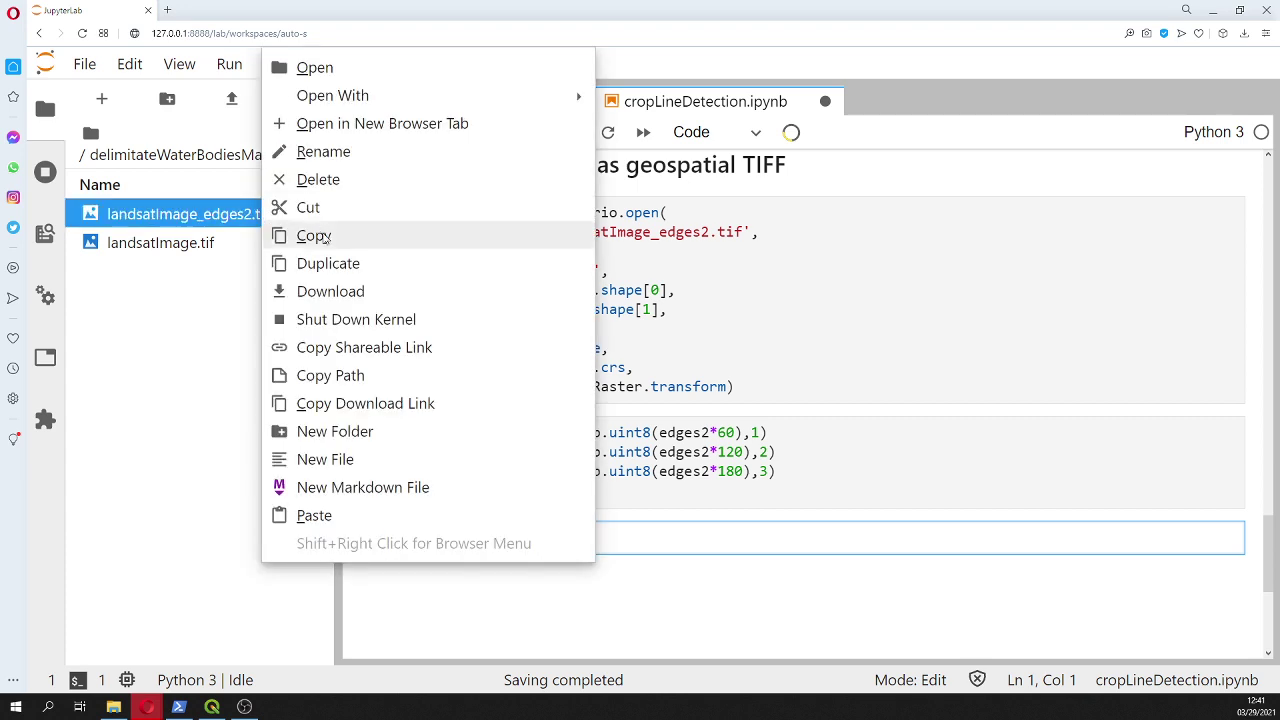
left_click(330, 291)
left_click(113, 707)
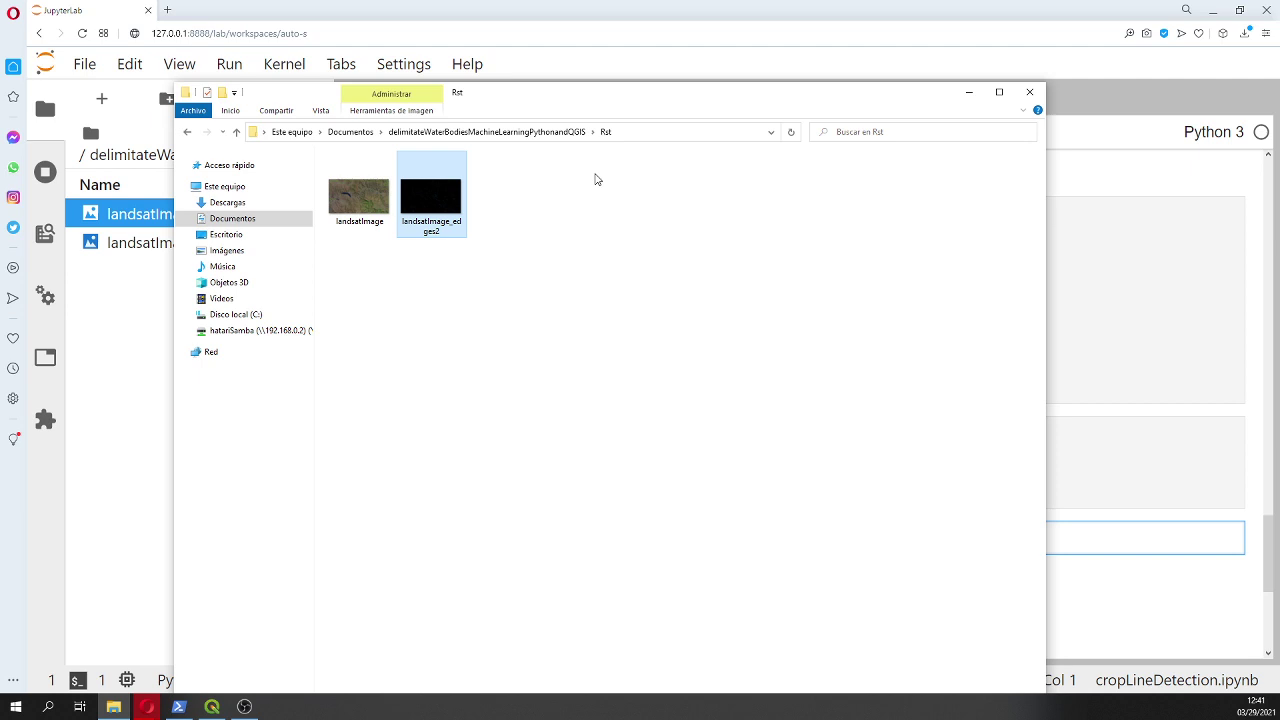
Step: Delete both older landsatimage_edges2 downloads from the Descargas folder
left_click(236, 205)
left_click(409, 203)
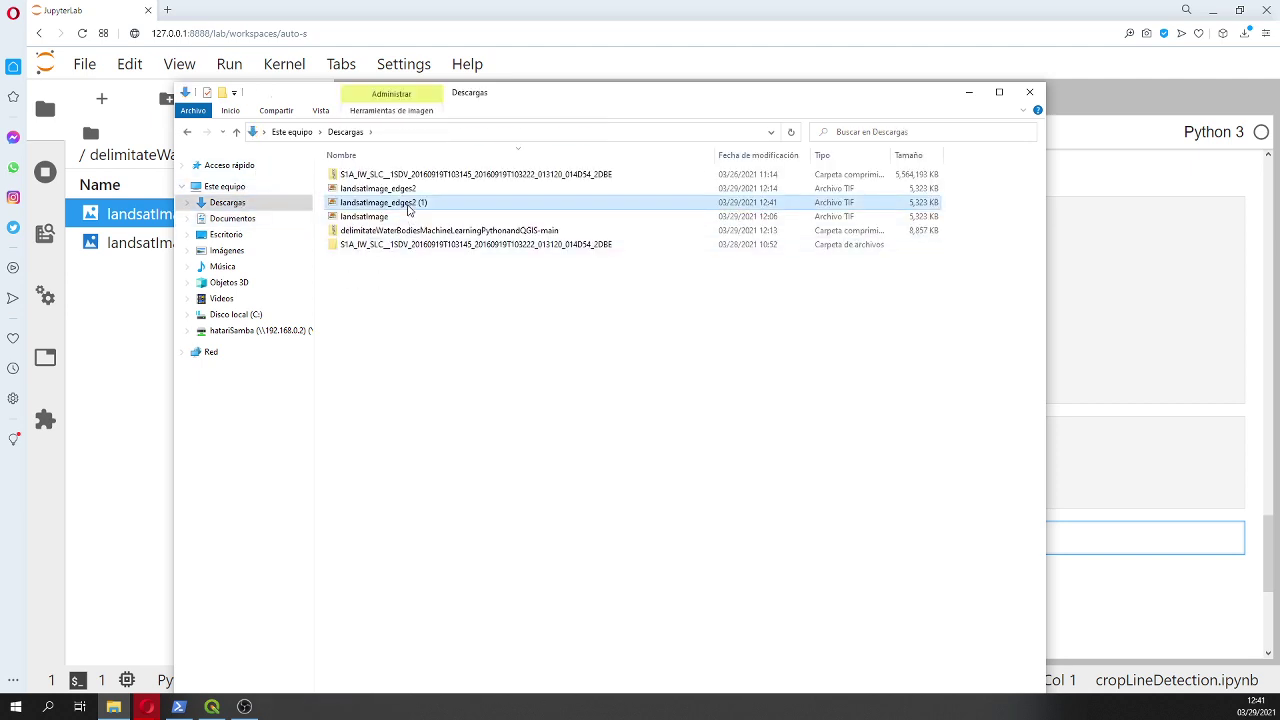
key("Delete")
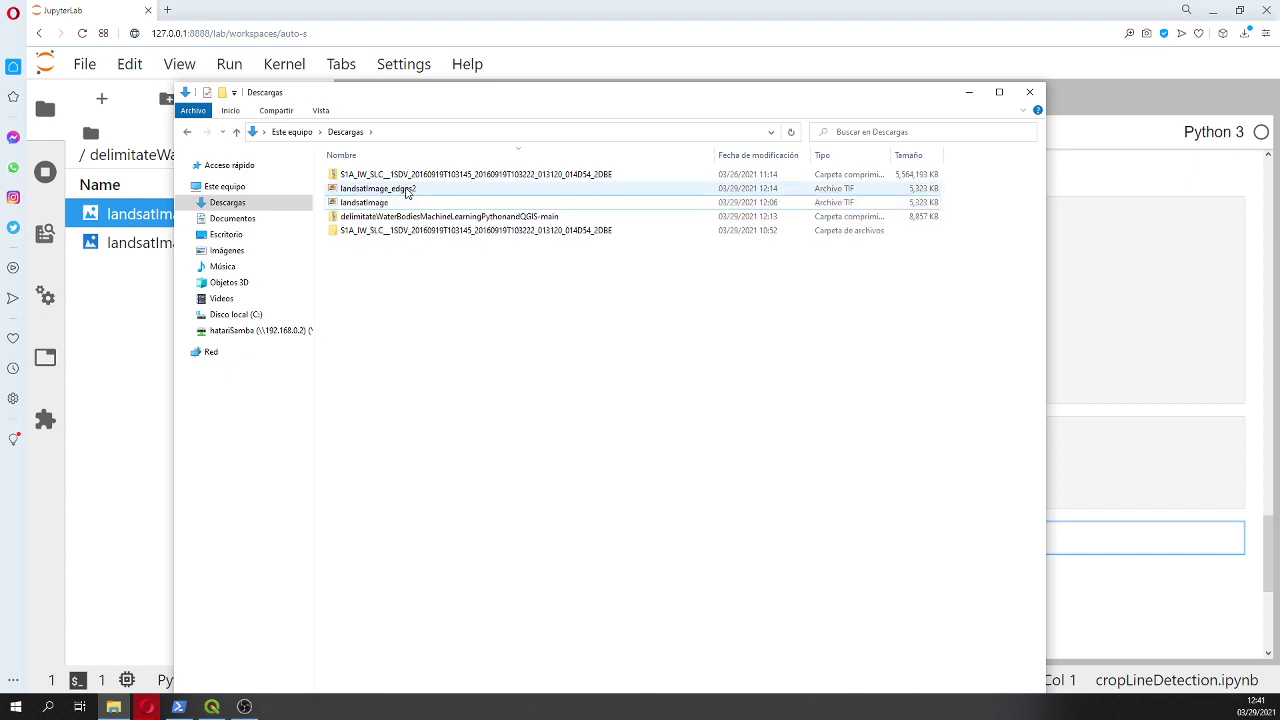
key("Delete")
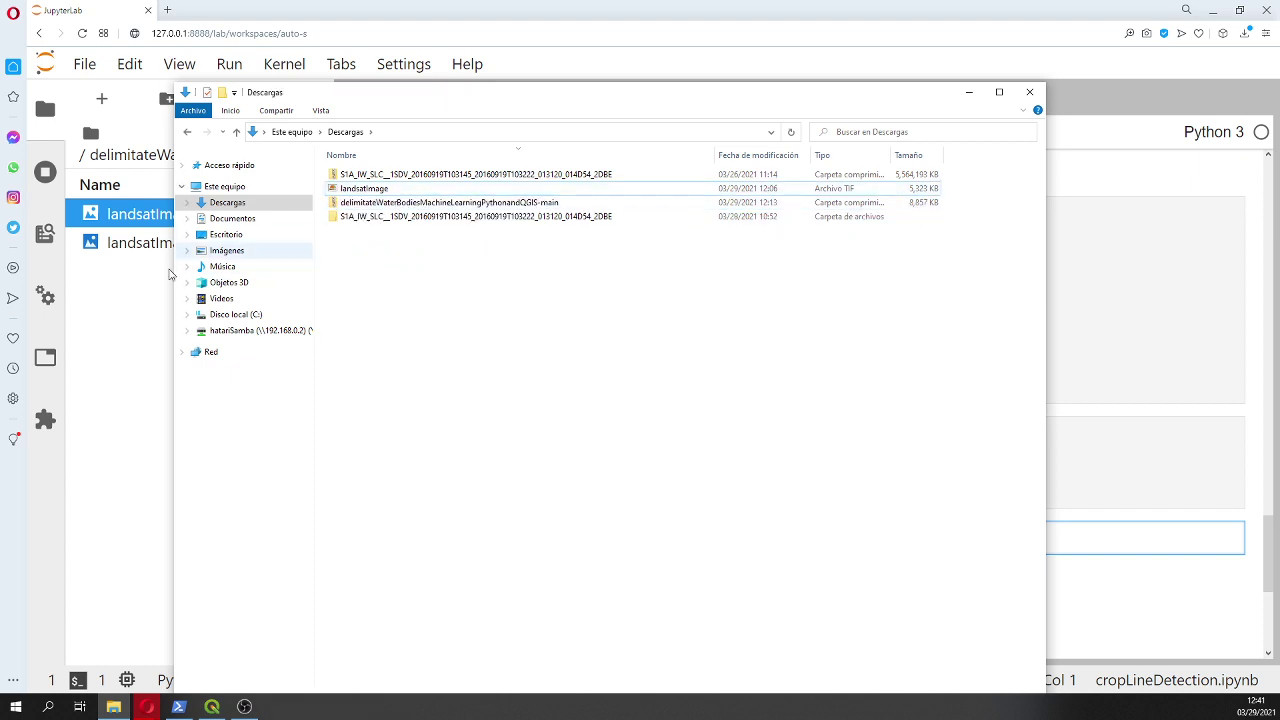
Step: Download landsatImage_edges2.tif again from JupyterLab and check it in Descargas
left_click(90, 345)
right_click(141, 220)
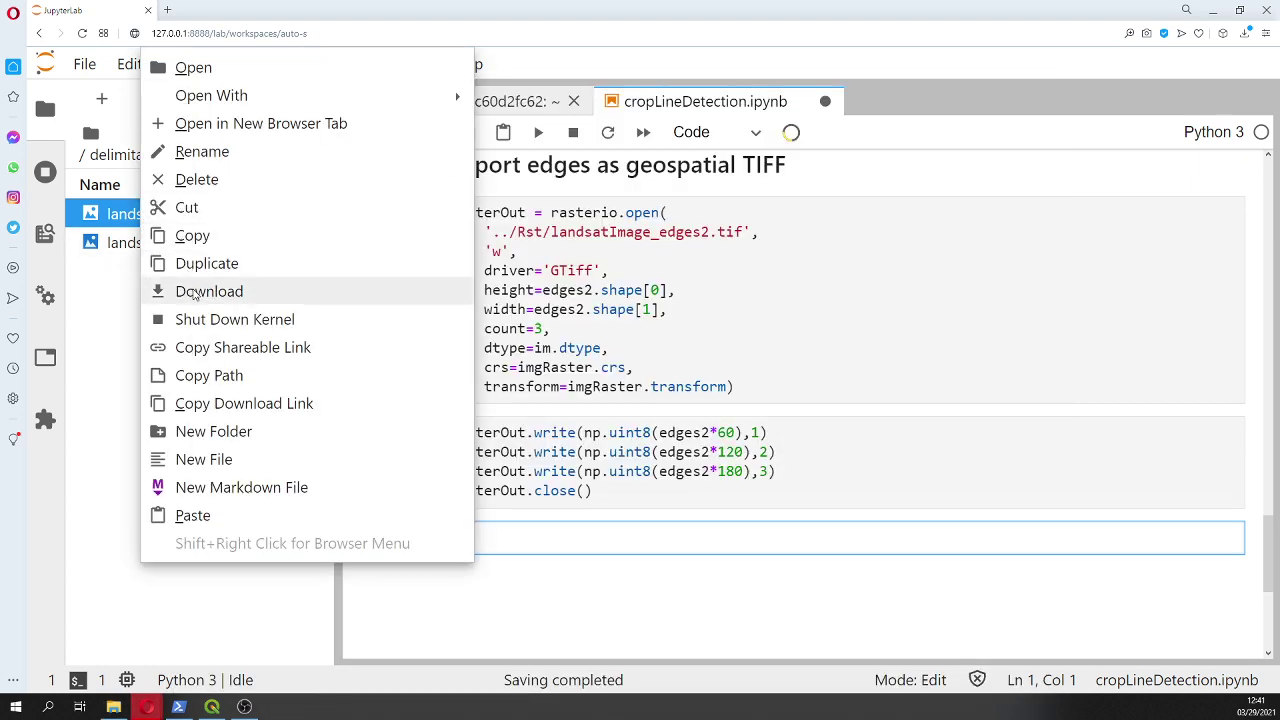
left_click(198, 292)
left_click(128, 707)
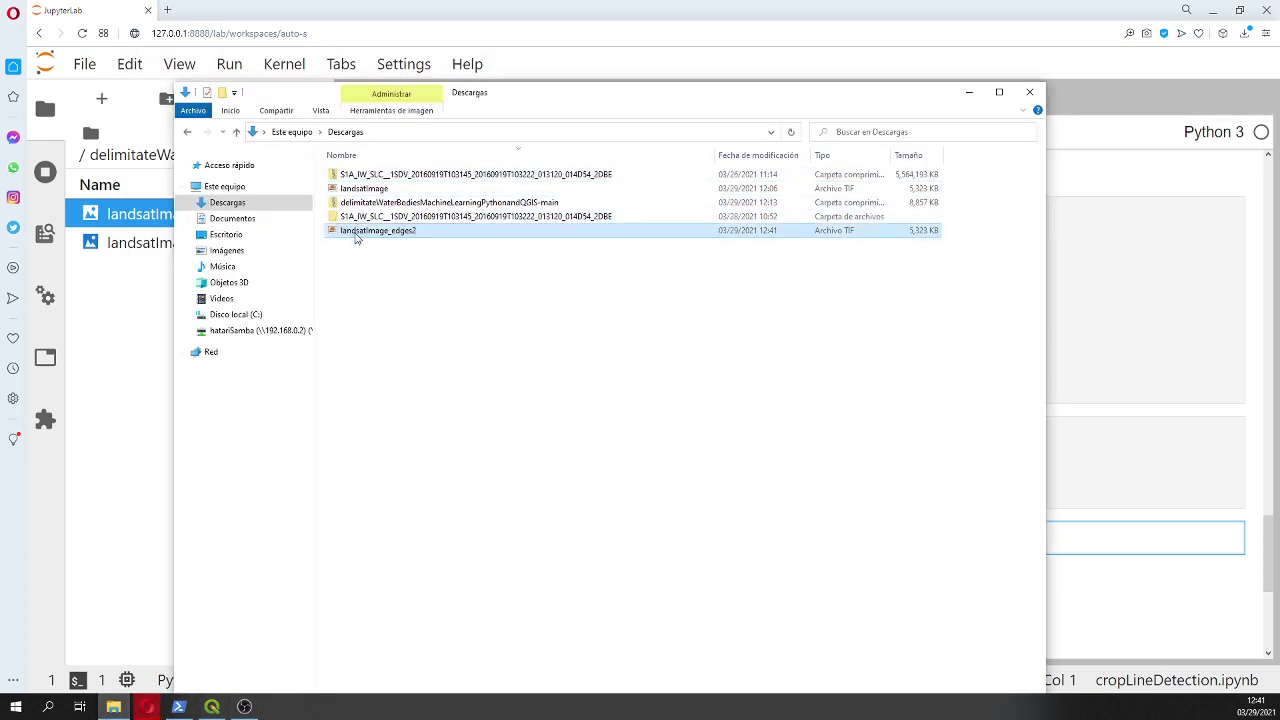
Step: Paste the fresh edges raster into Documentos' project Rst folder, replacing the existing file
left_click(231, 218)
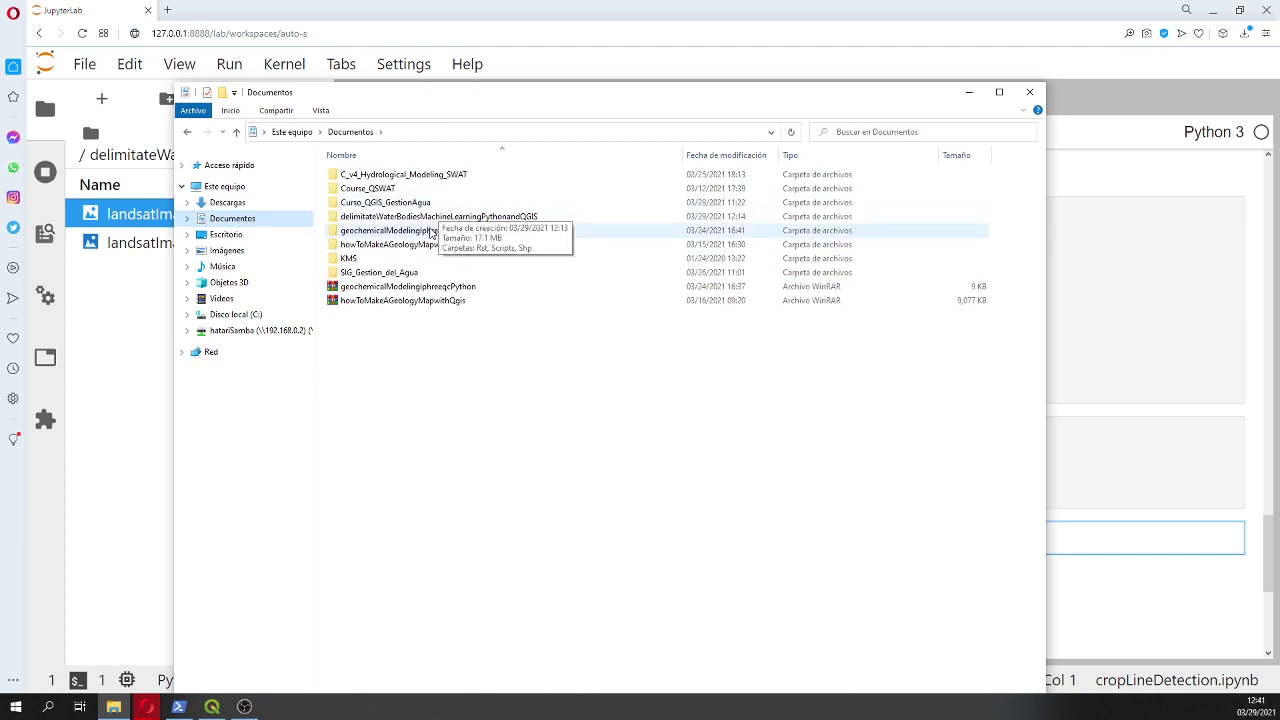
left_click(390, 218)
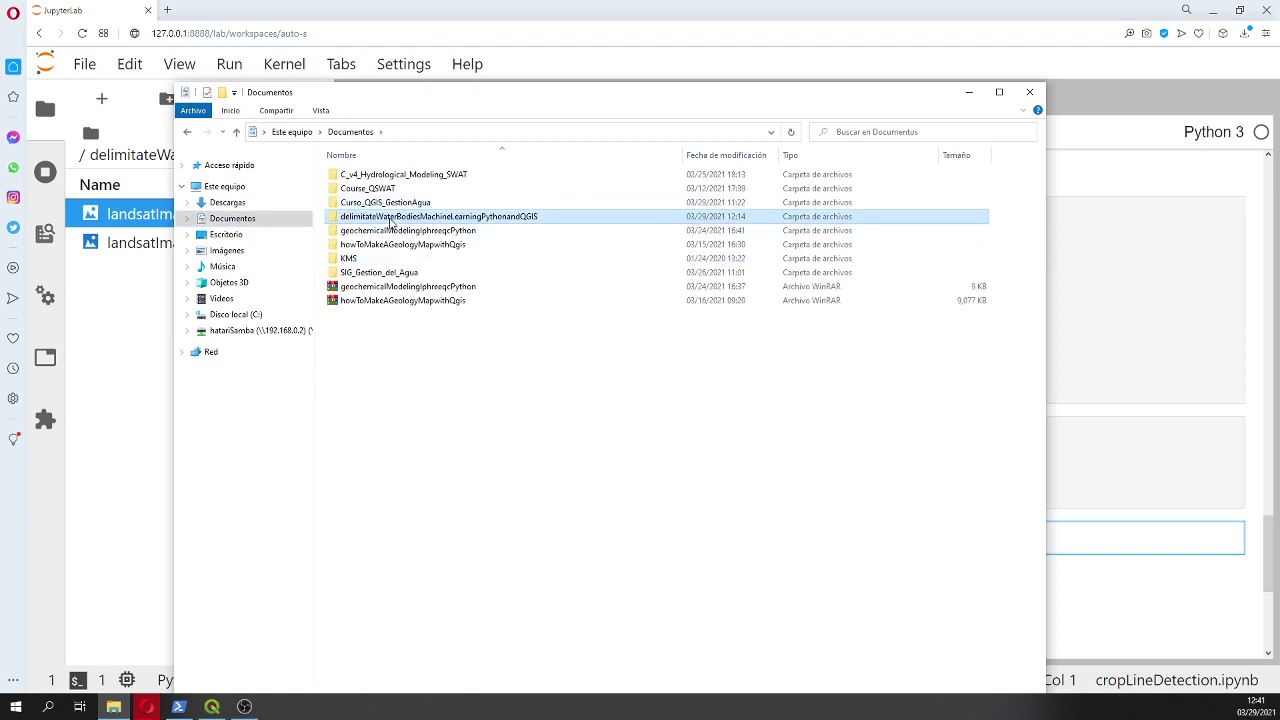
double_click(390, 220)
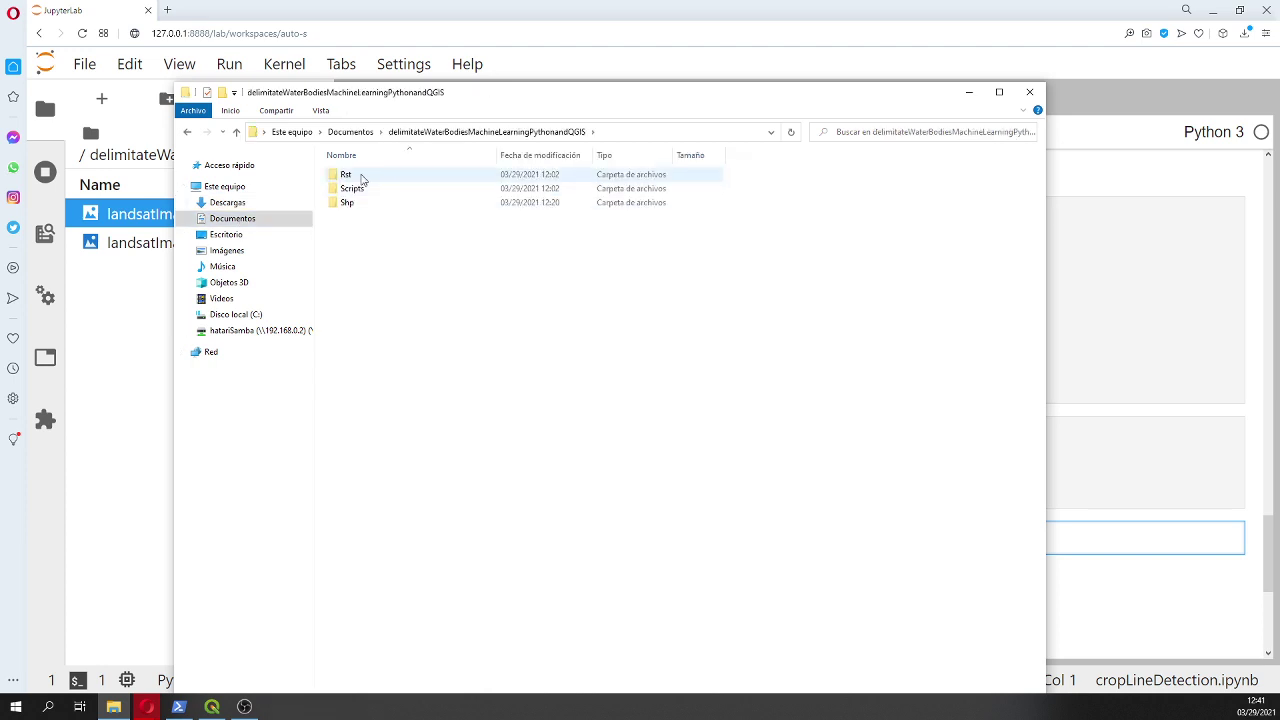
left_click(360, 176)
double_click(362, 176)
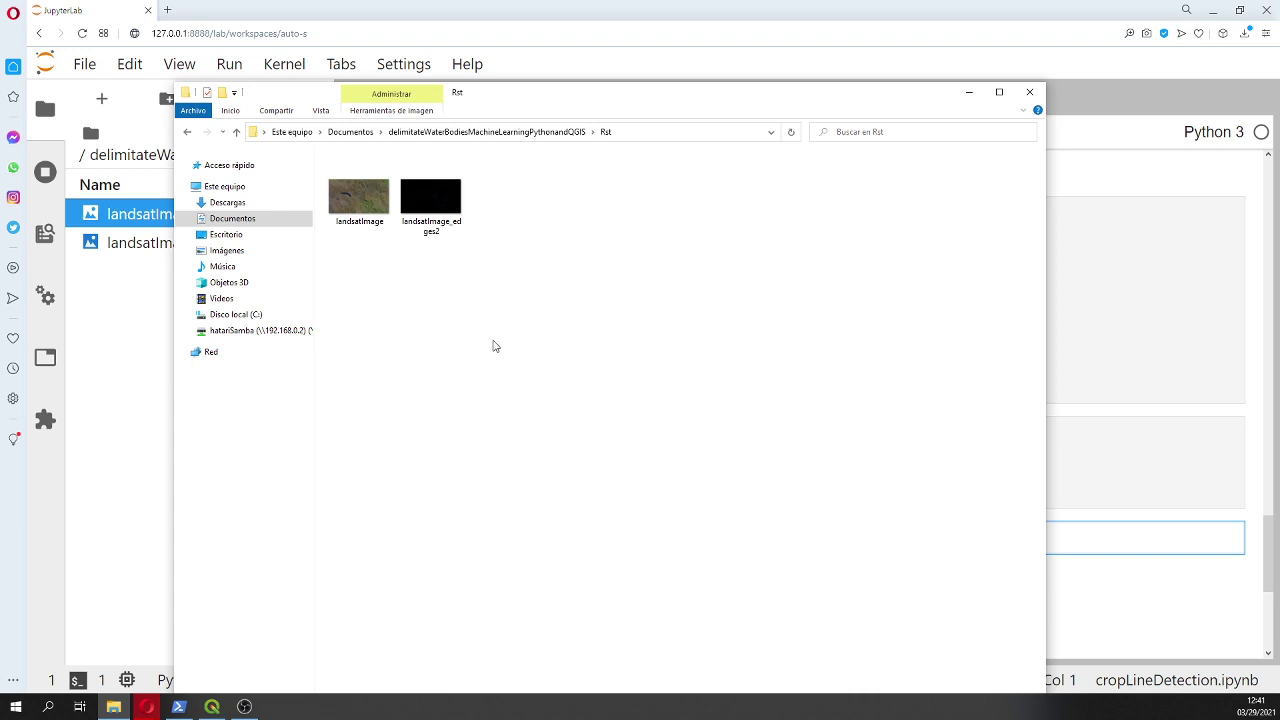
key("ctrl+v")
left_click(566, 262)
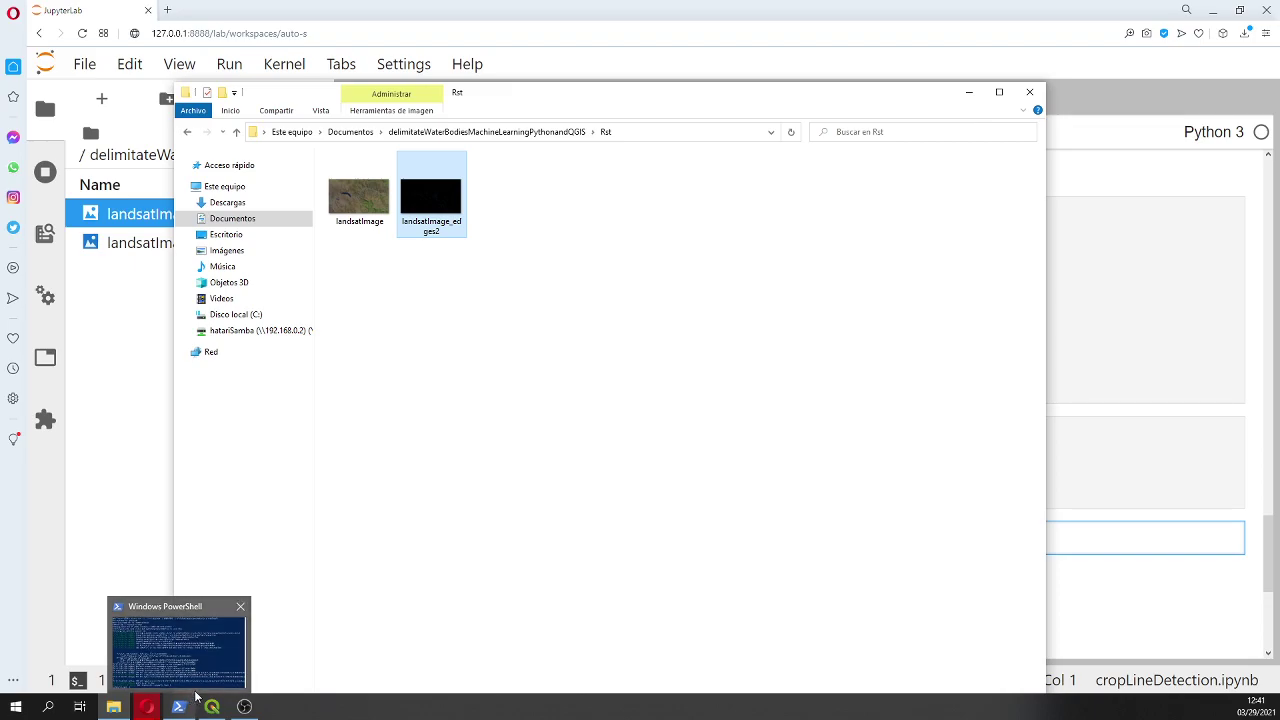
Step: Move up to the delimitateWaterBodiesMachineLearningPythonandQGIS folder and select Shp
left_click(195, 699)
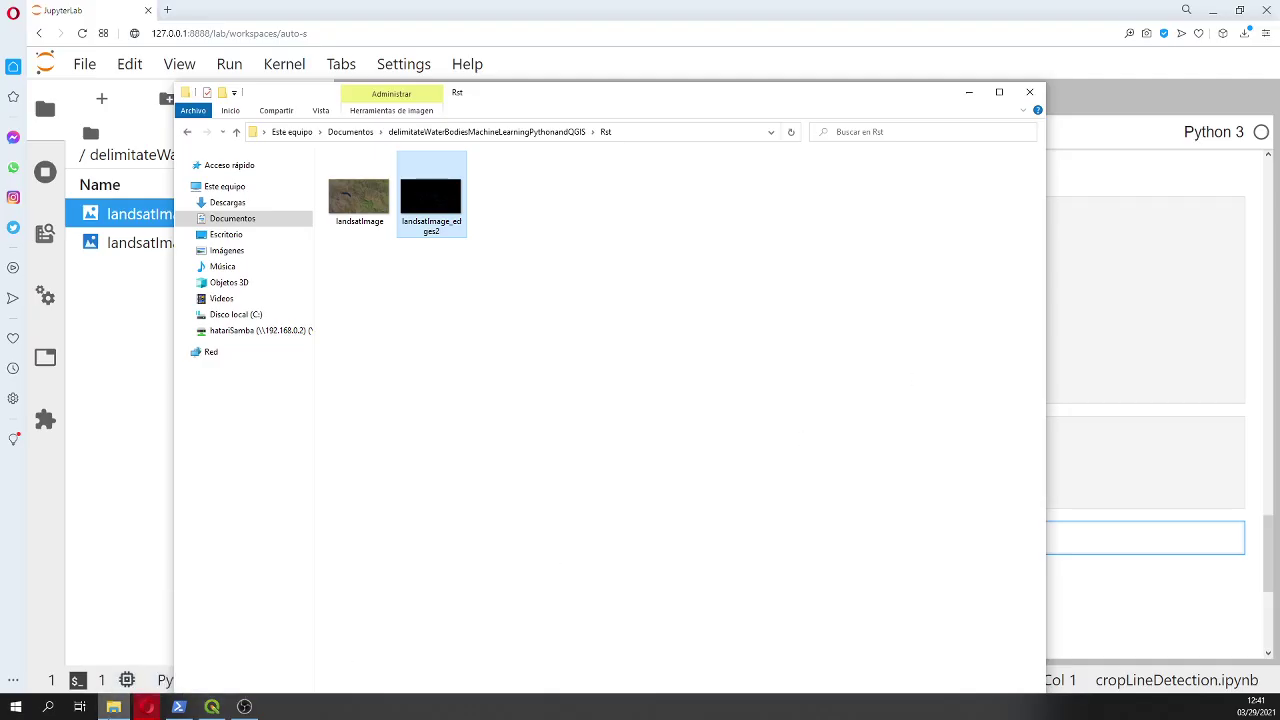
mouse_move(148, 710)
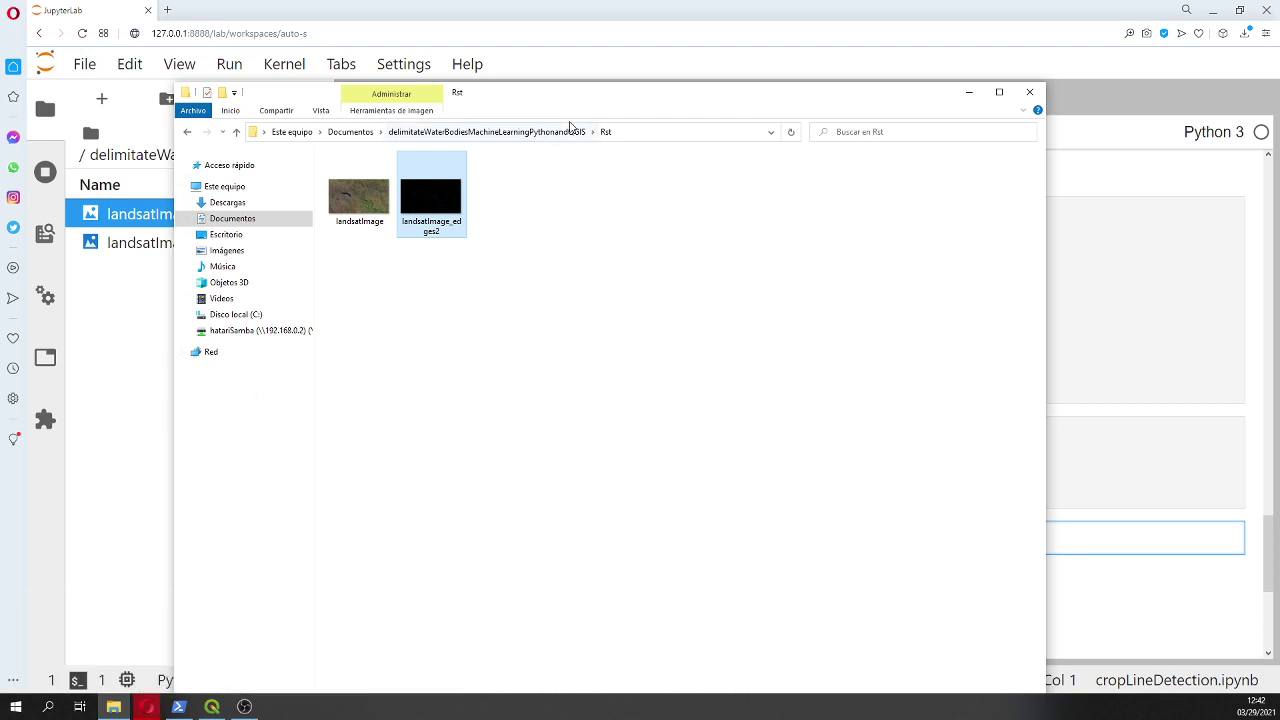
left_click(522, 134)
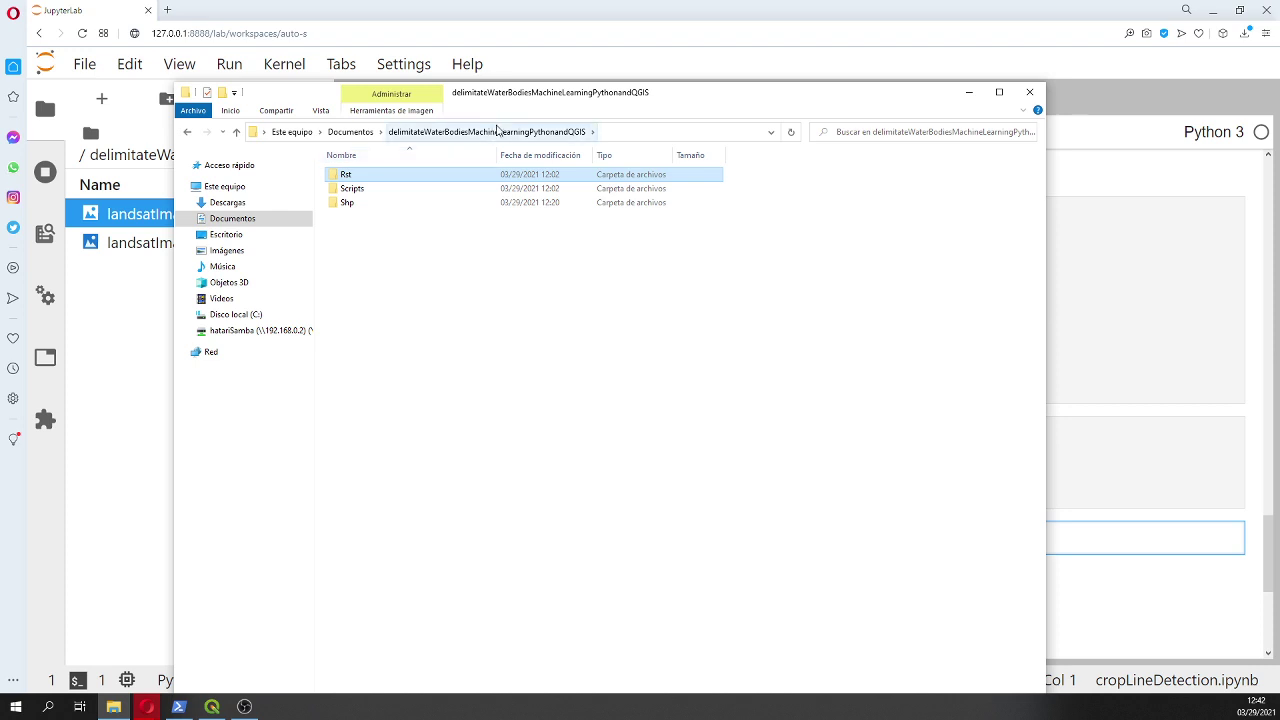
left_click(355, 204)
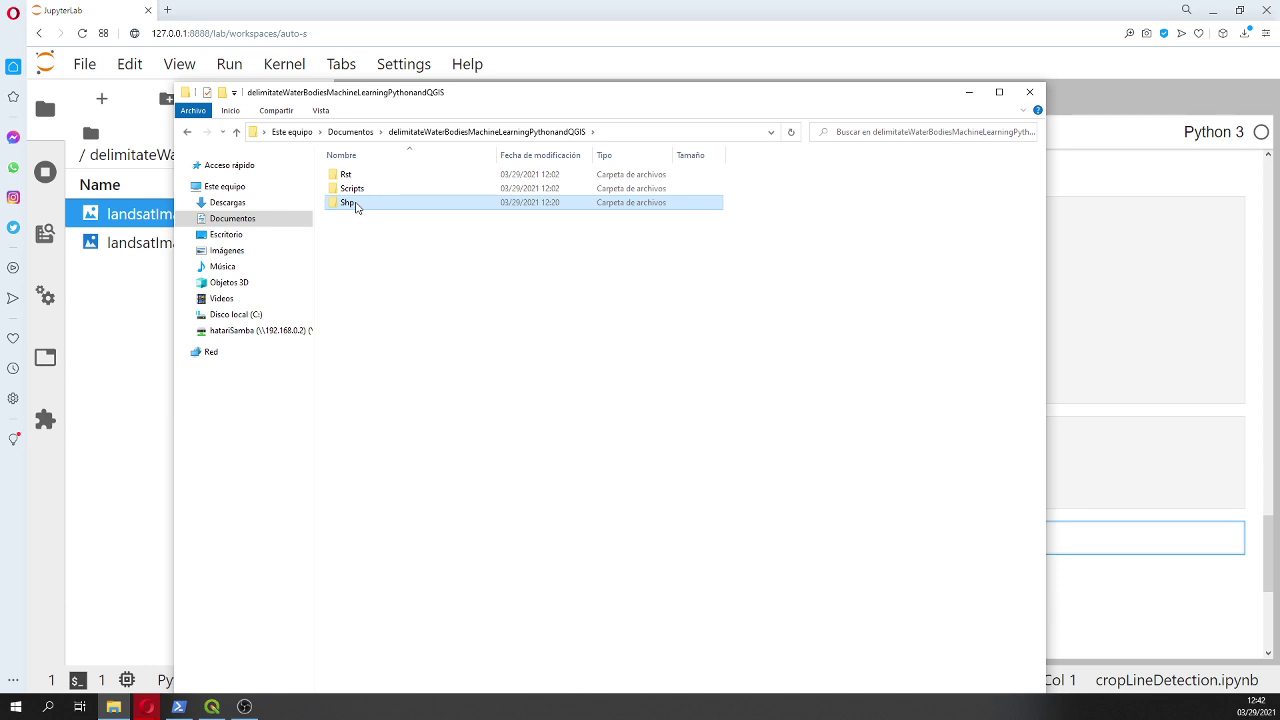
Step: Select all five lake shapefile parts in Shp and delete them
double_click(351, 203)
left_click_drag(528, 338, 316, 160)
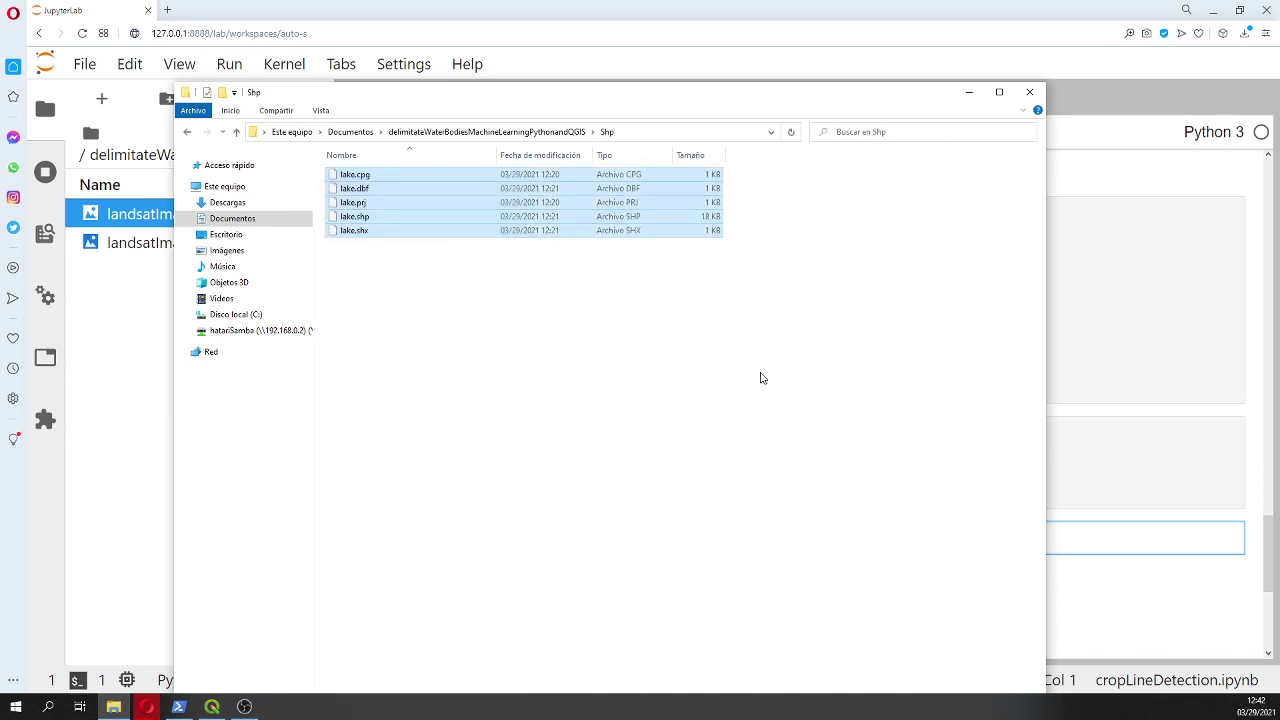
key("Delete")
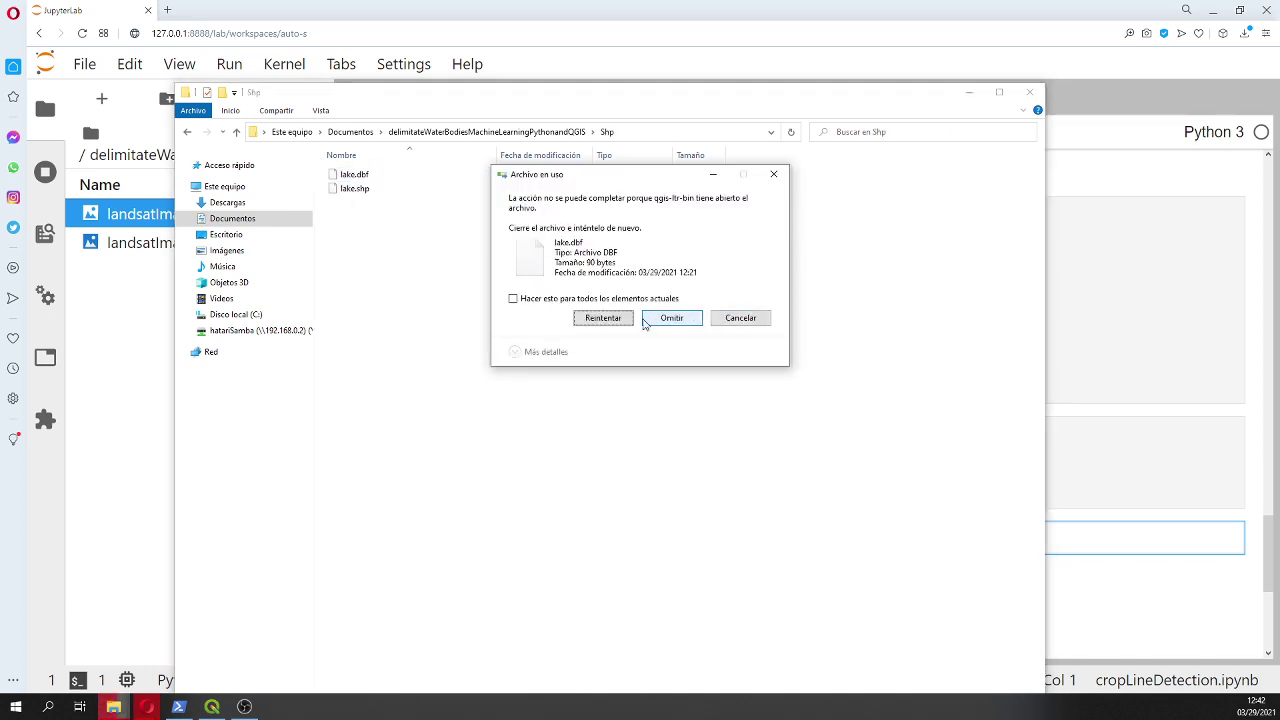
Step: Close the QGIS project without saving, then retry deleting the released lake files
left_click(212, 707)
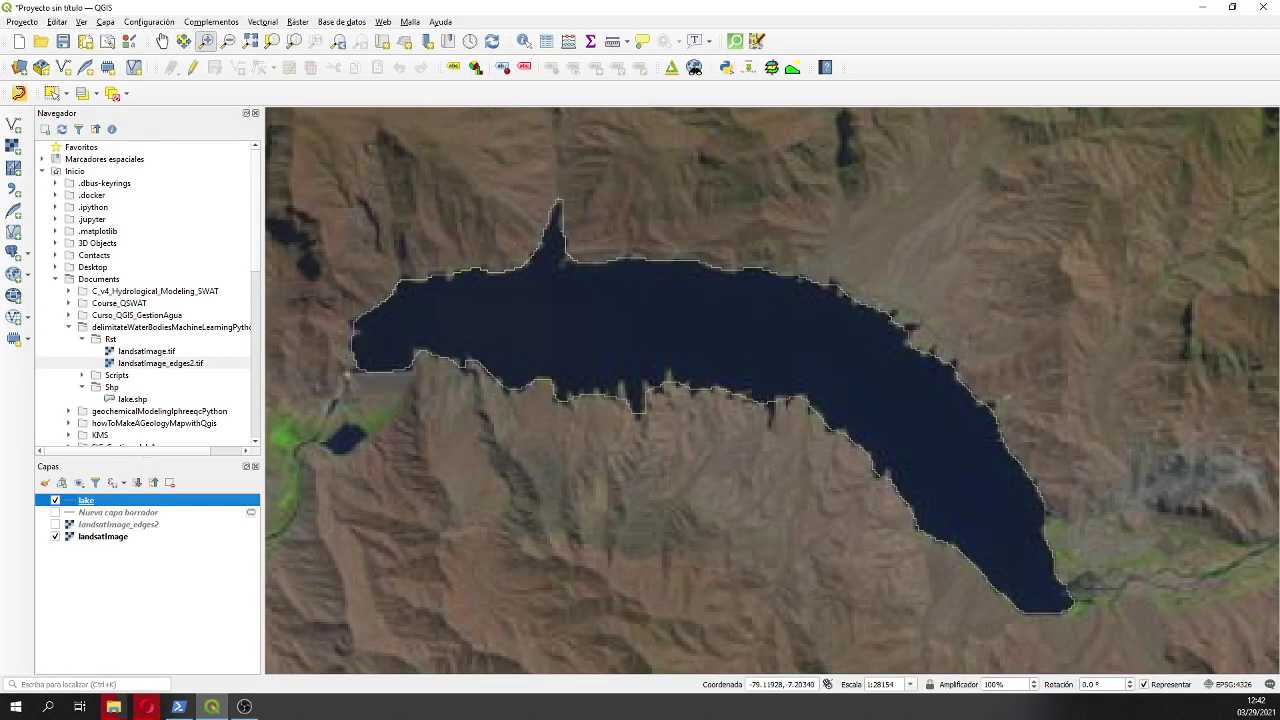
left_click(19, 41)
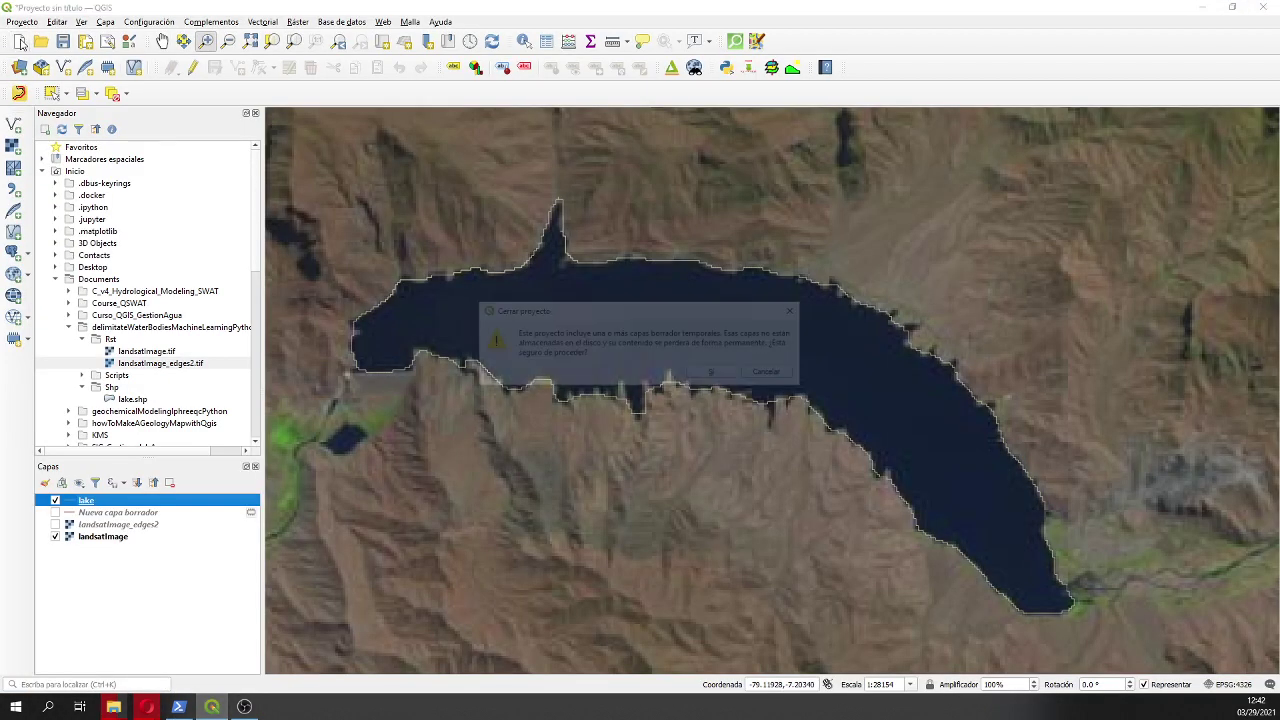
left_click(714, 373)
left_click(630, 368)
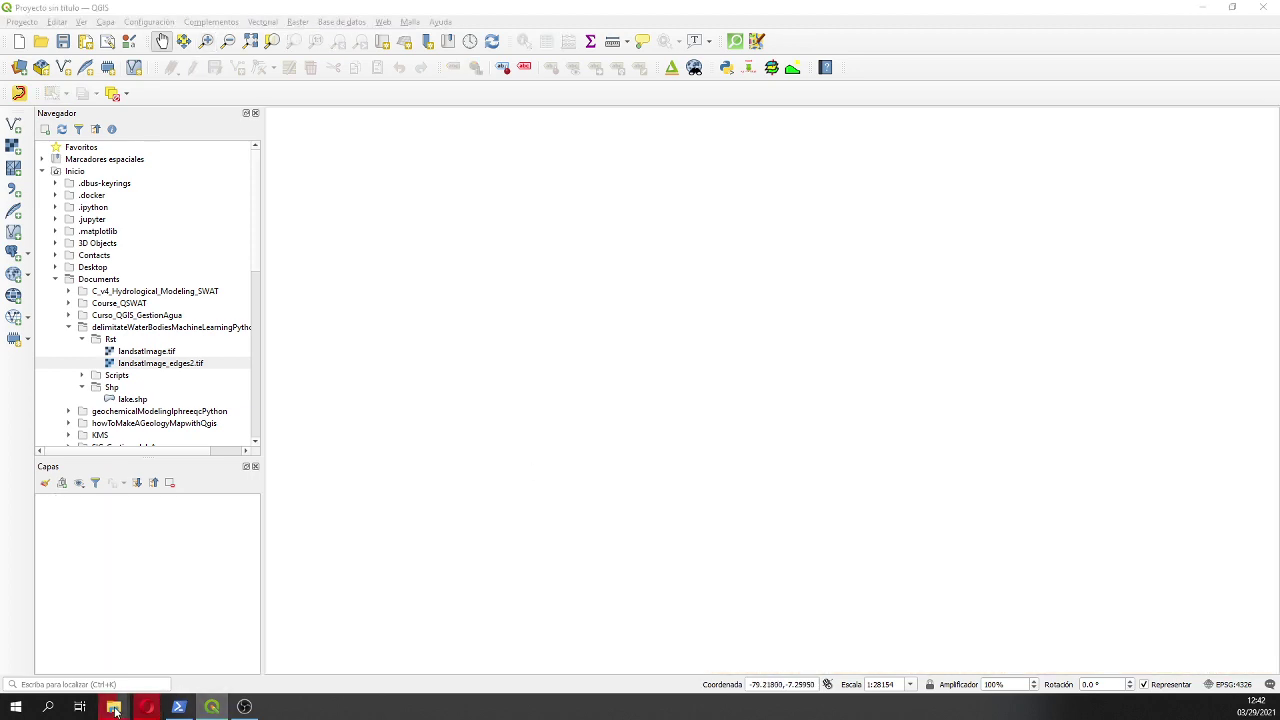
left_click(176, 656)
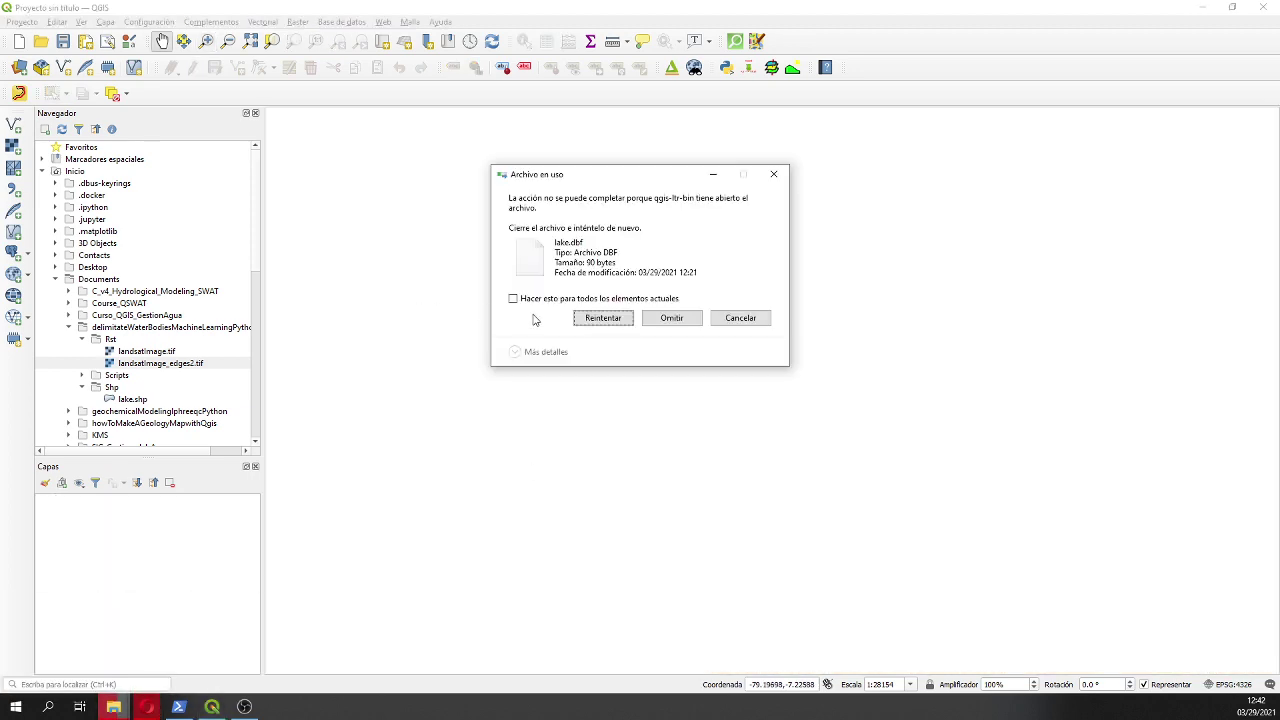
left_click(595, 318)
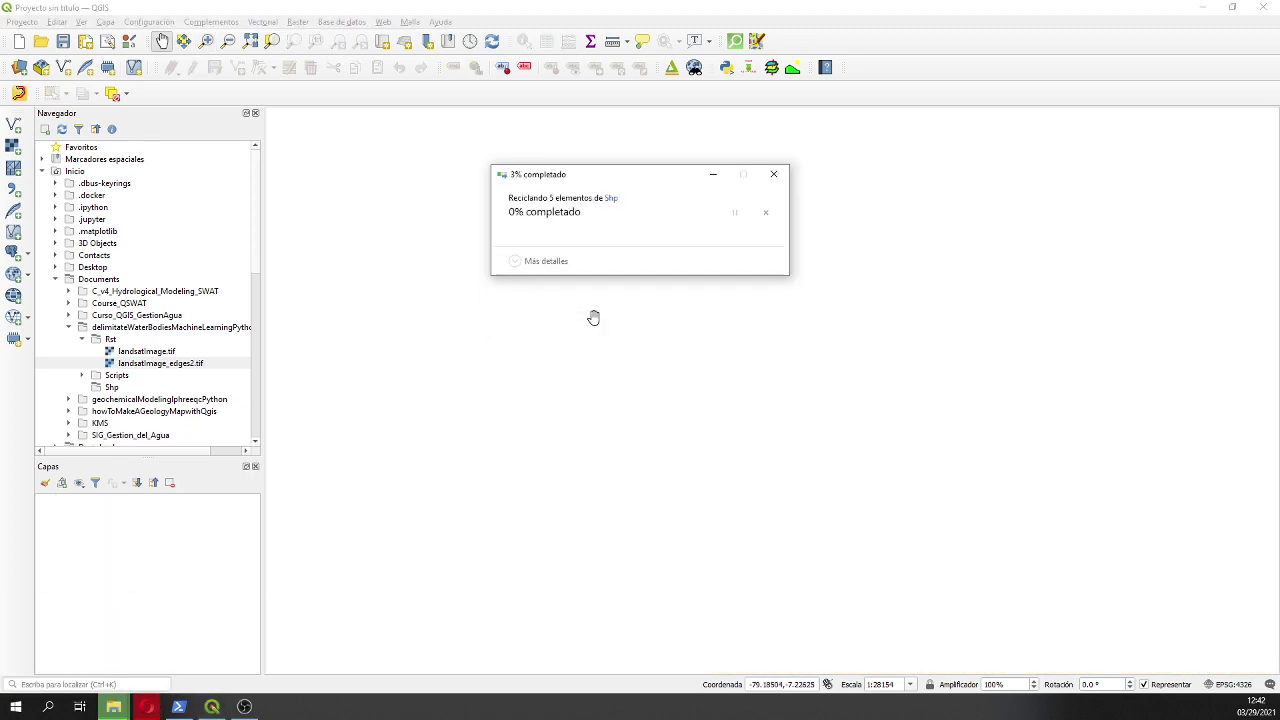
Step: Open the project's Rst folder and select the landsatImage_edges2 image
left_click(113, 707)
left_click(525, 133)
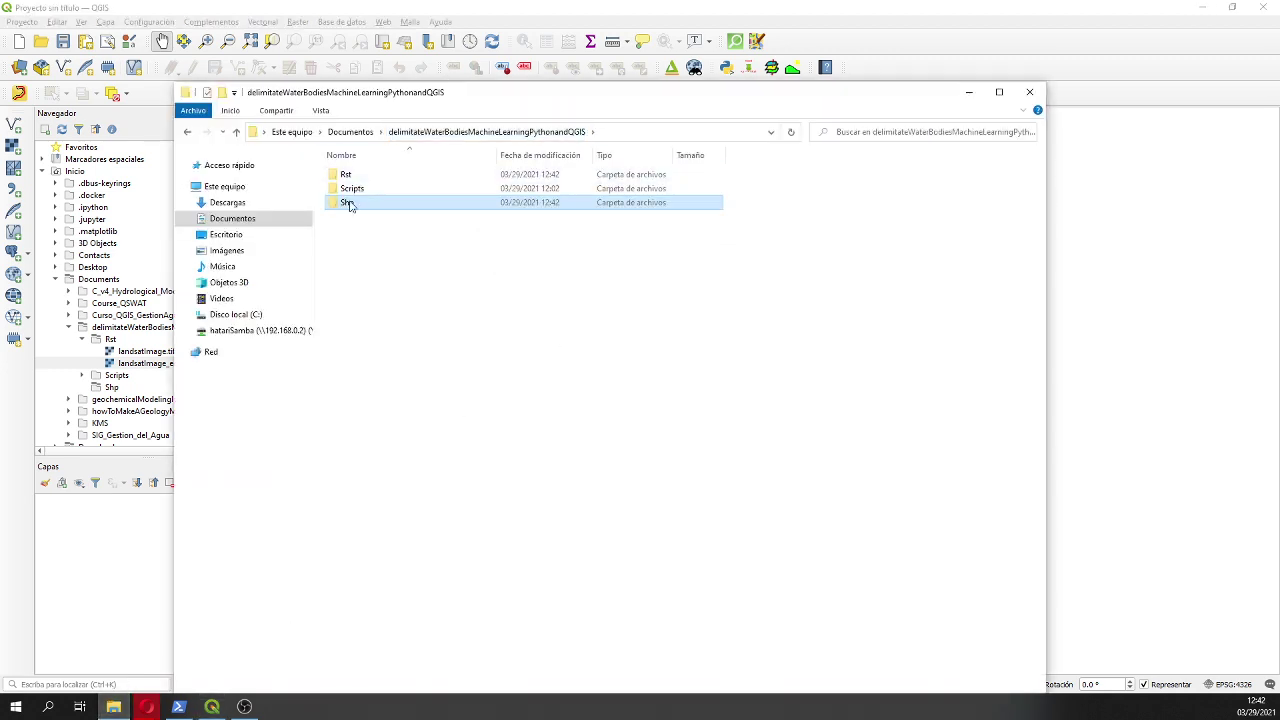
double_click(346, 175)
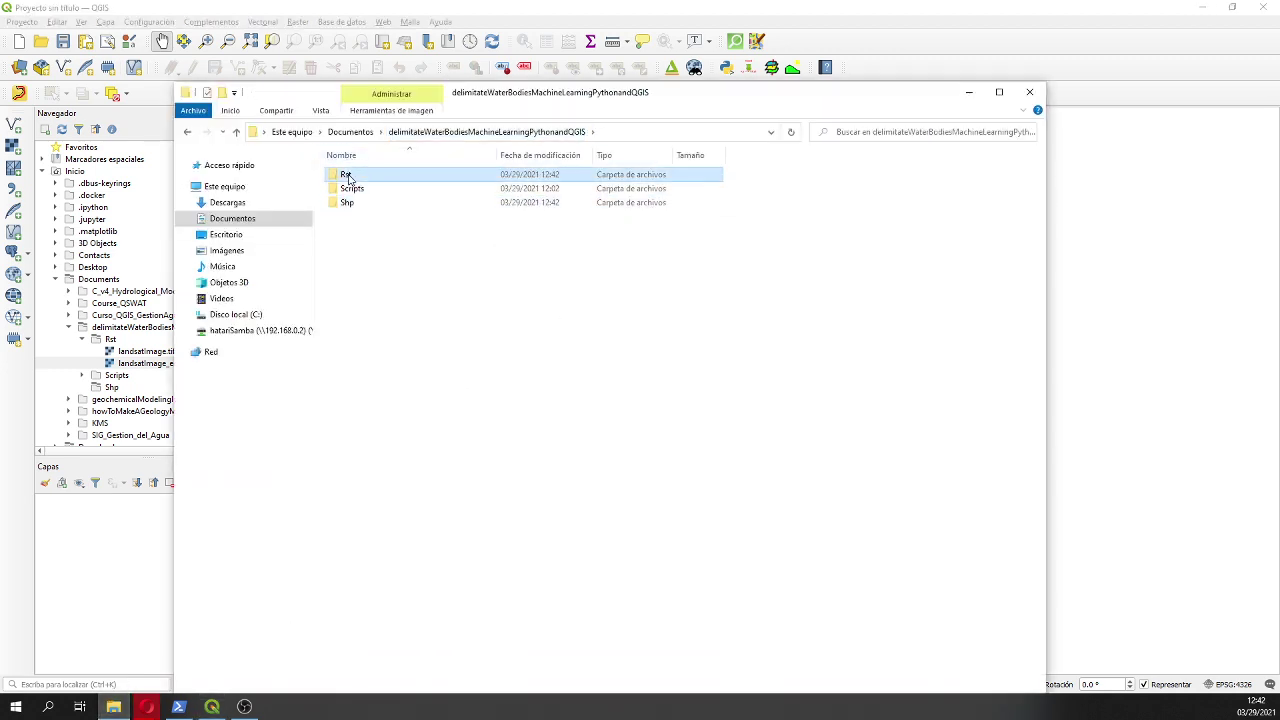
left_click(431, 196)
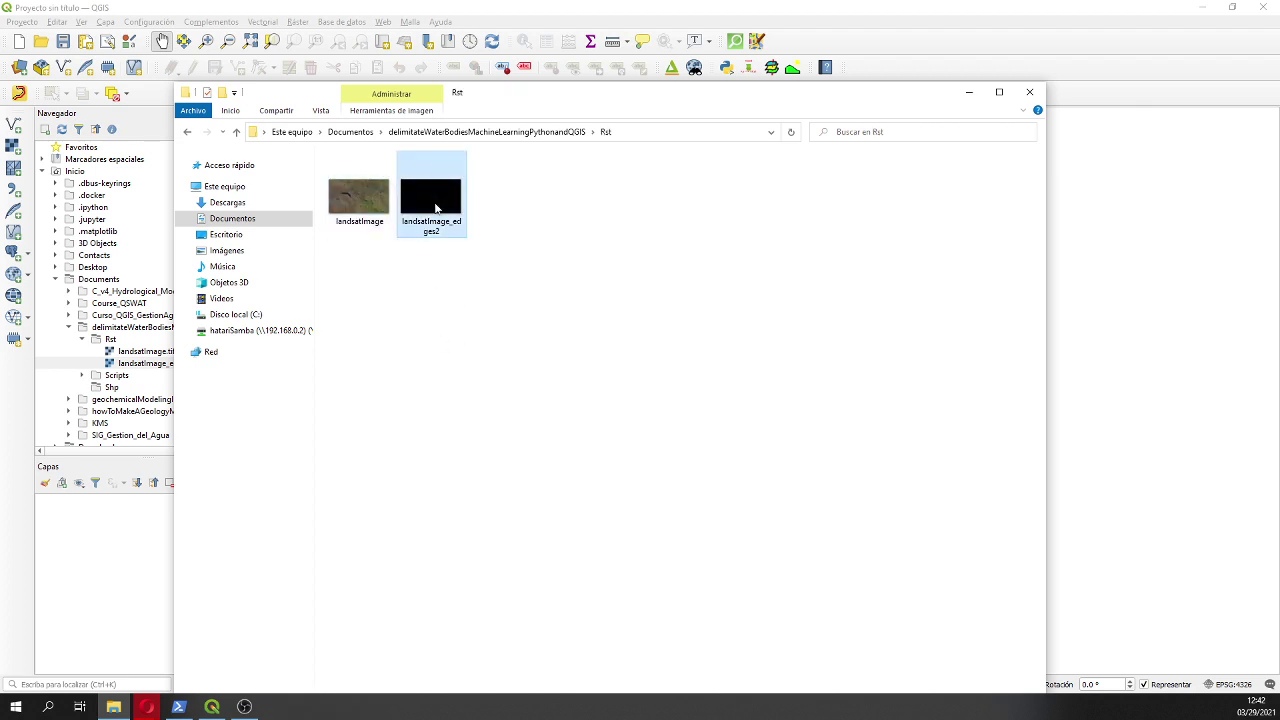
left_click(1104, 328)
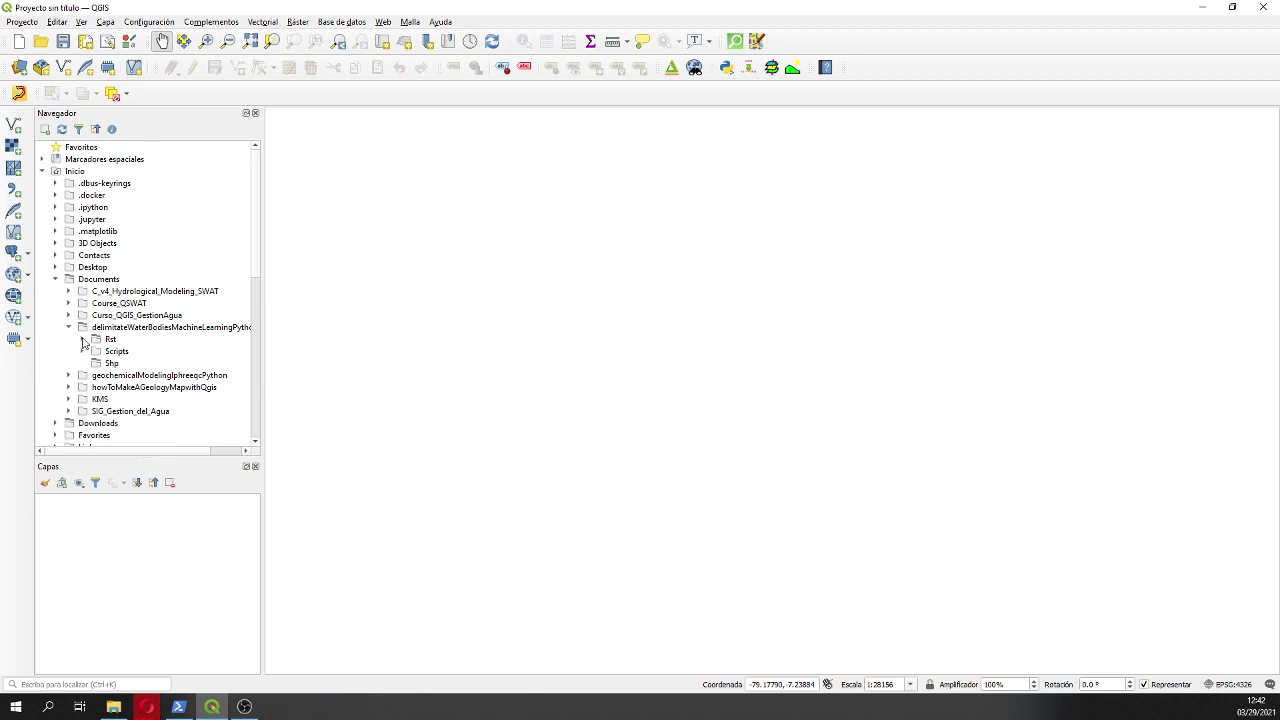
Step: Add landsatImage_edges2.tif to the map, centre the lake outline, and reach the plugin manager
double_click(138, 364)
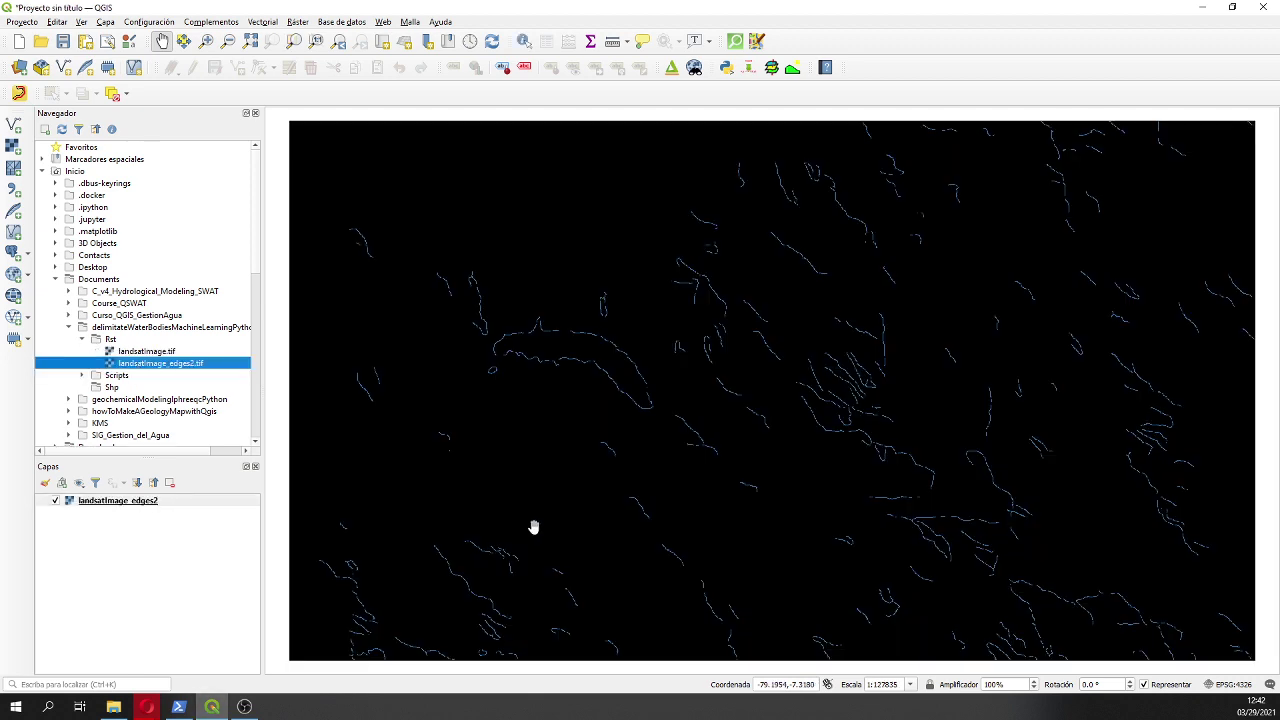
scroll(582, 389, "up", 2)
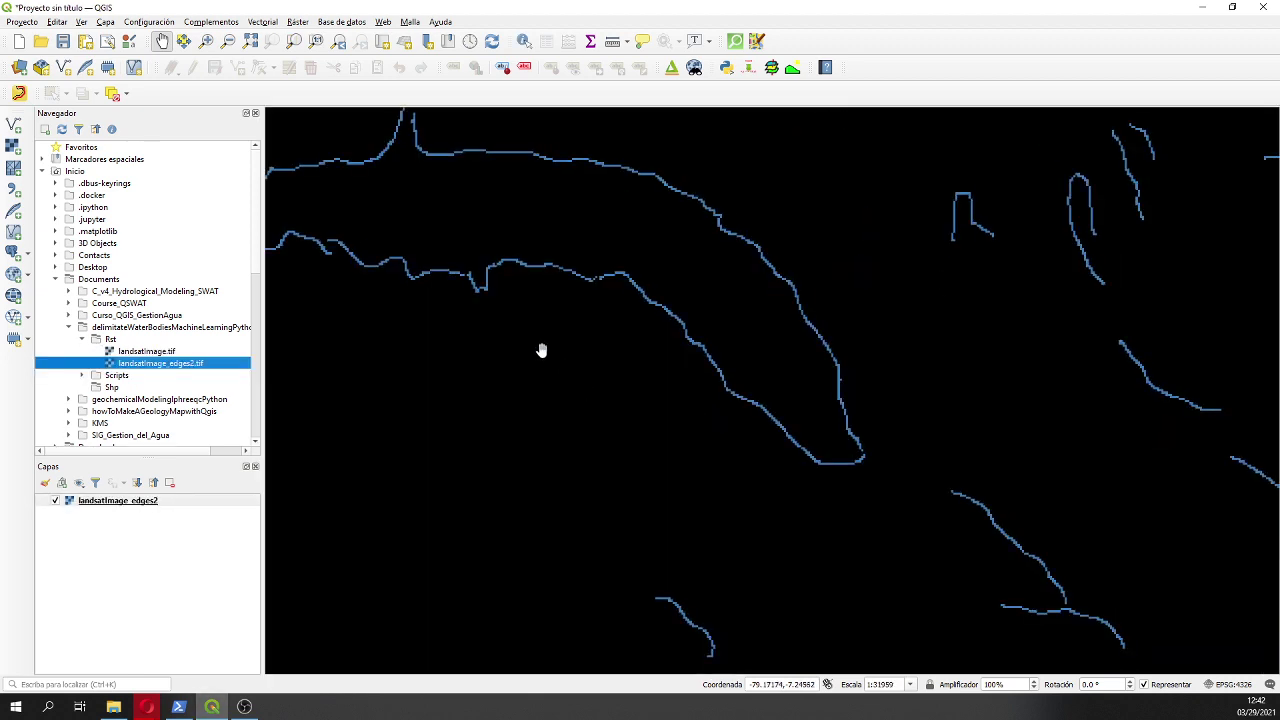
left_click_drag(534, 337, 794, 474)
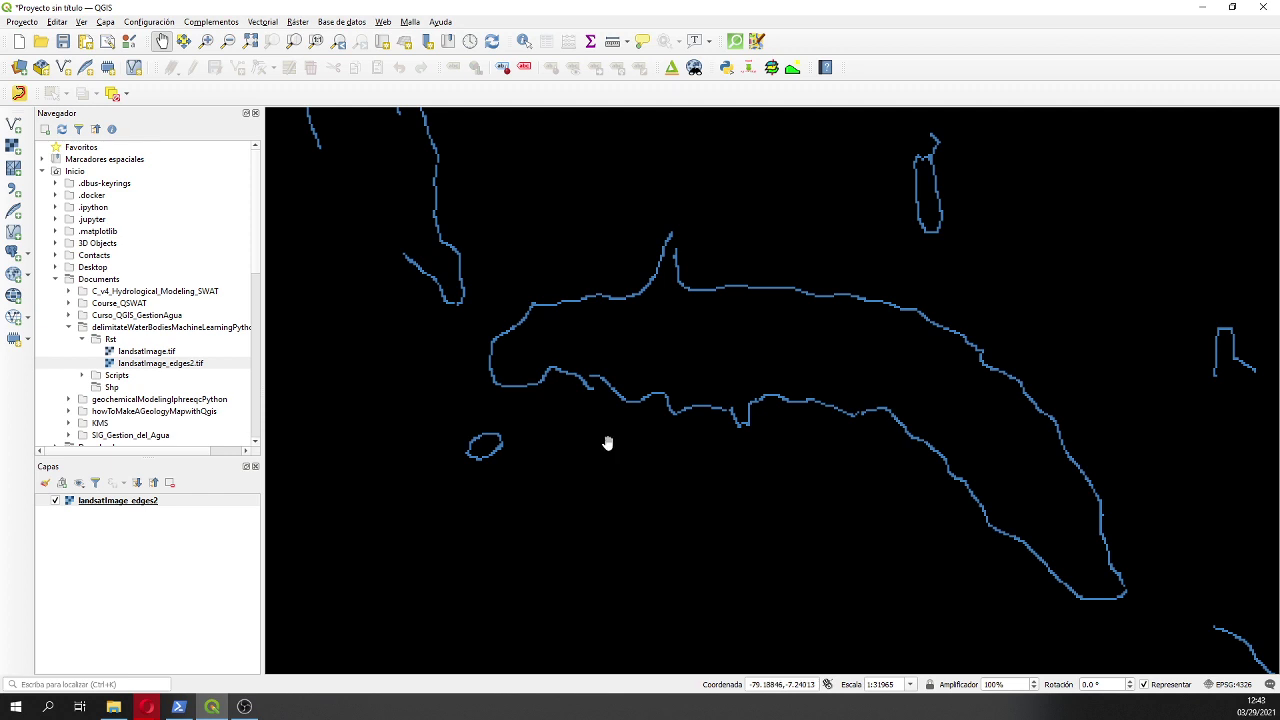
left_click(197, 20)
key("Escape")
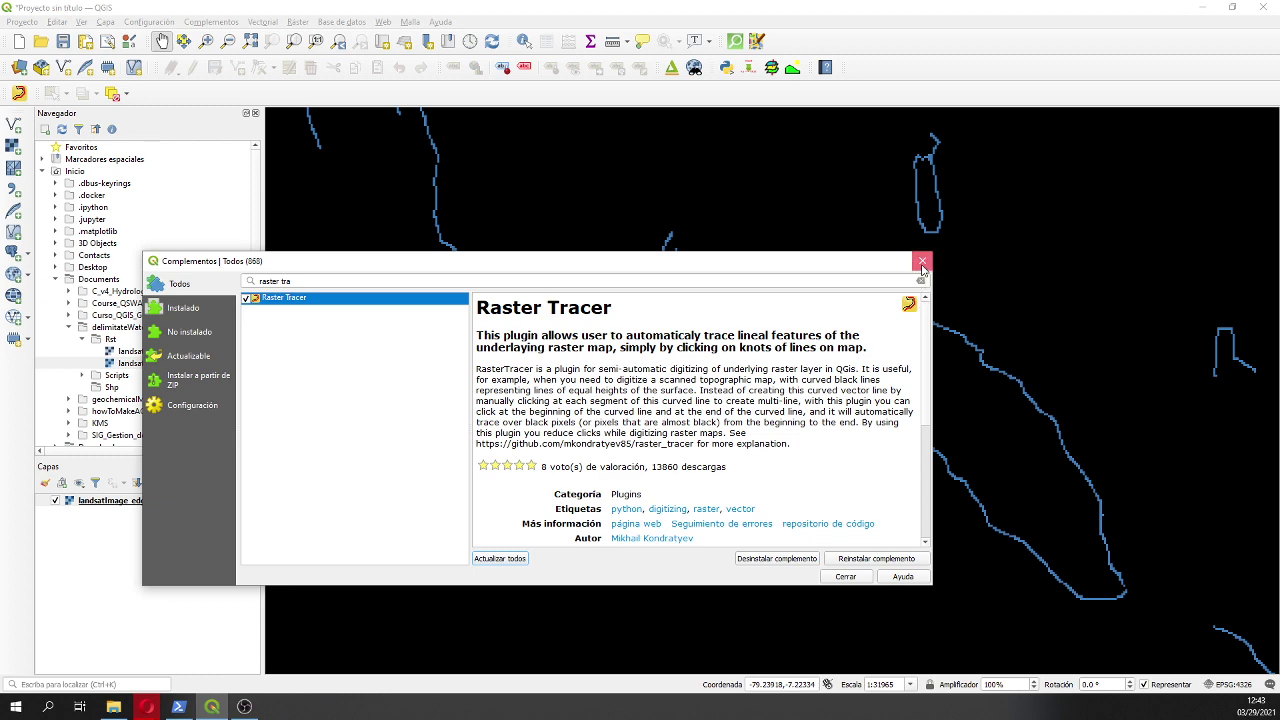
Step: Close the plugin manager and create the MultiLineString scratch layer 'Nueva capa borrador' above landsatImage_edges2
left_click(922, 262)
left_click(112, 503)
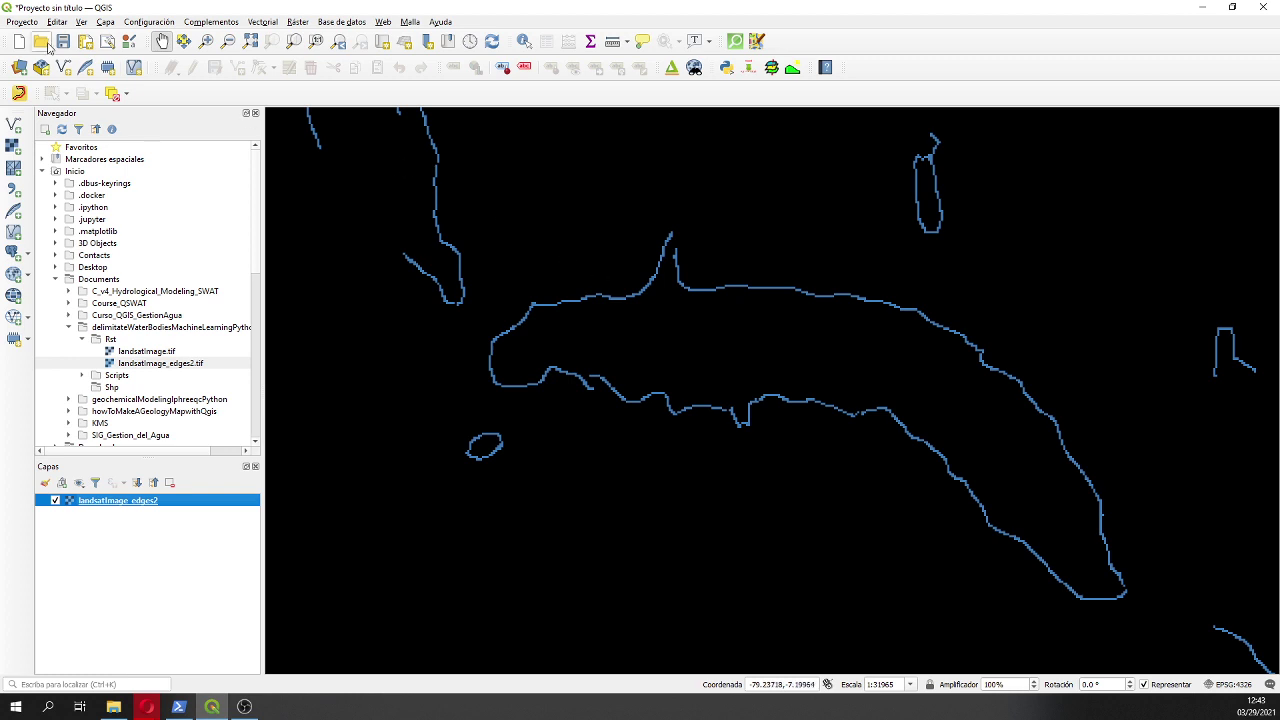
left_click(109, 68)
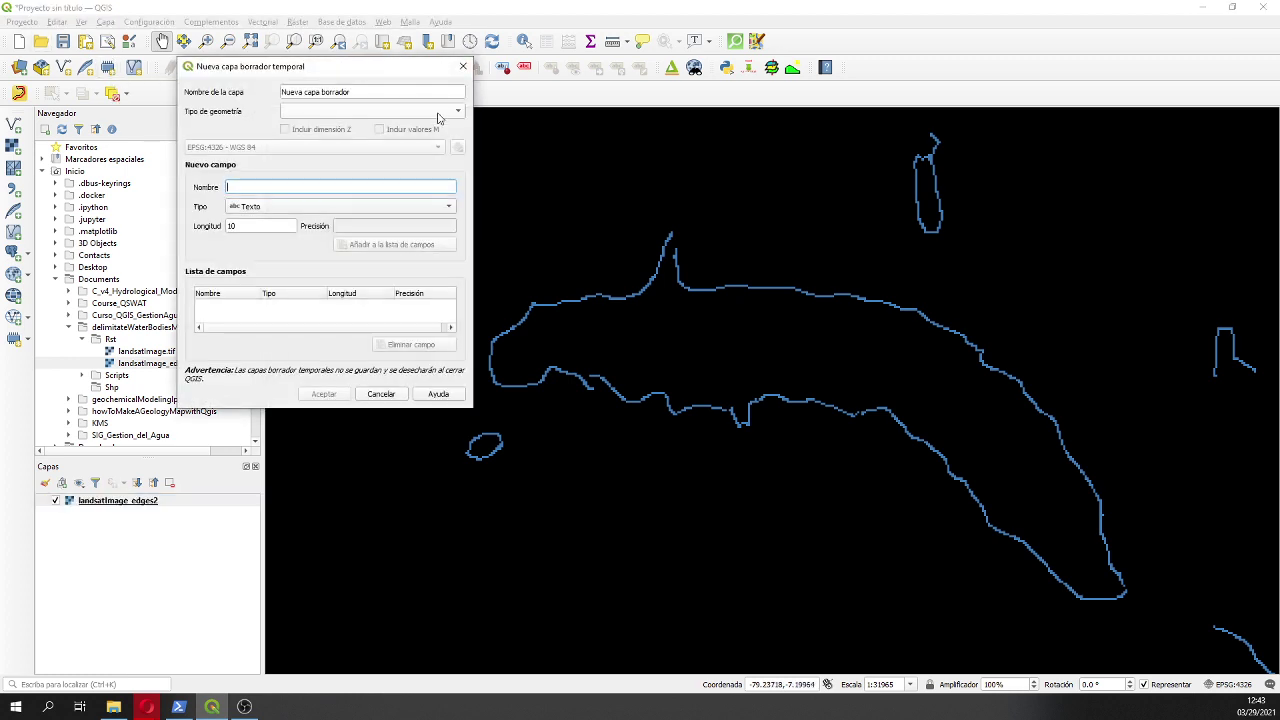
left_click(378, 114)
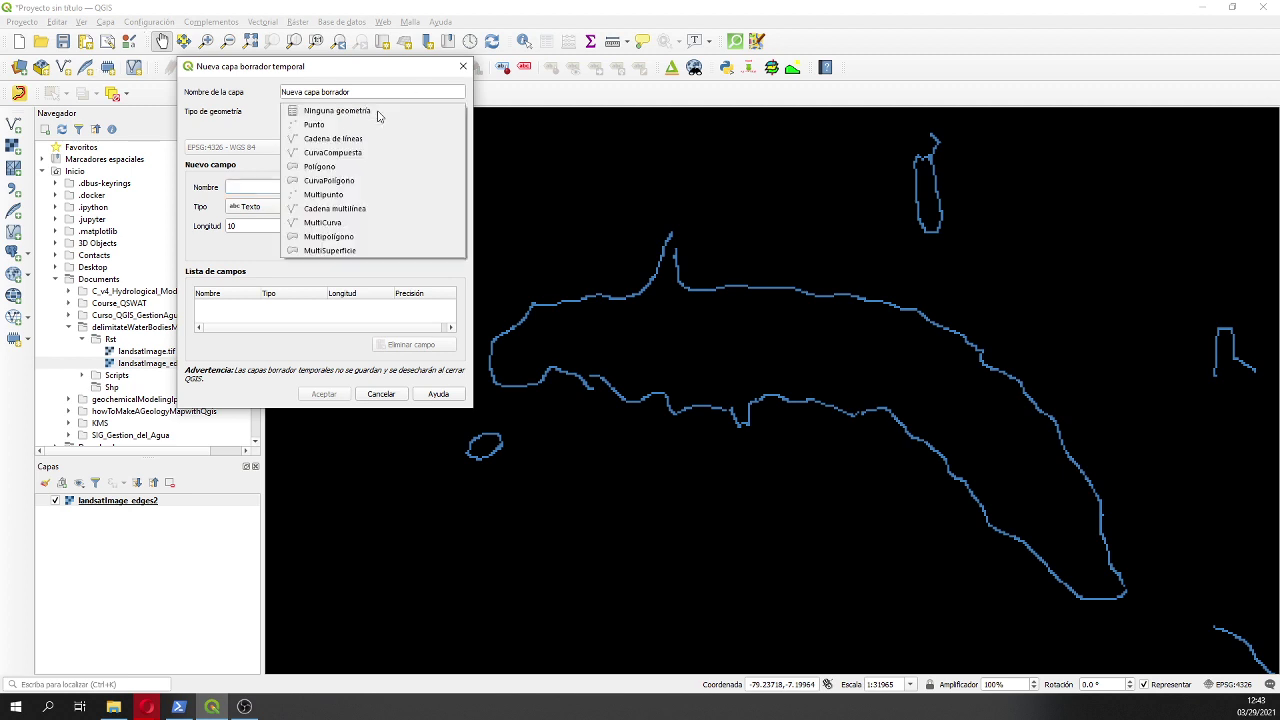
left_click(370, 215)
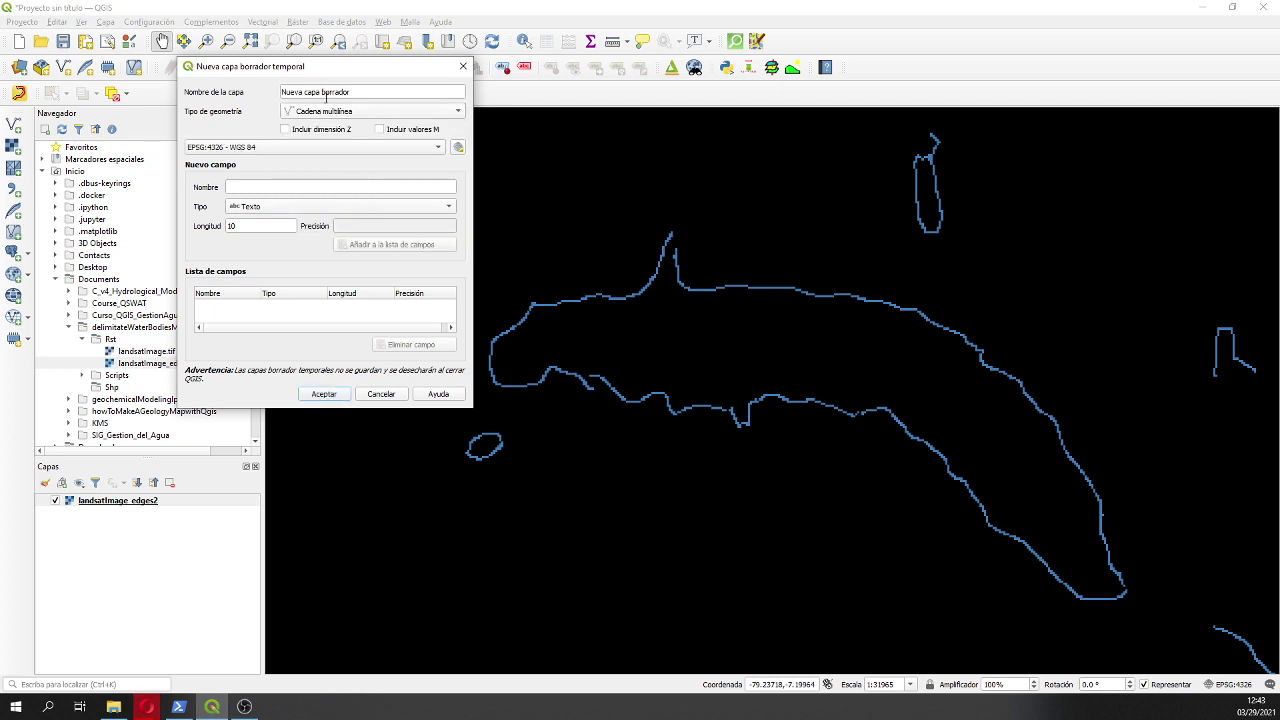
left_click(355, 91)
left_click(324, 395)
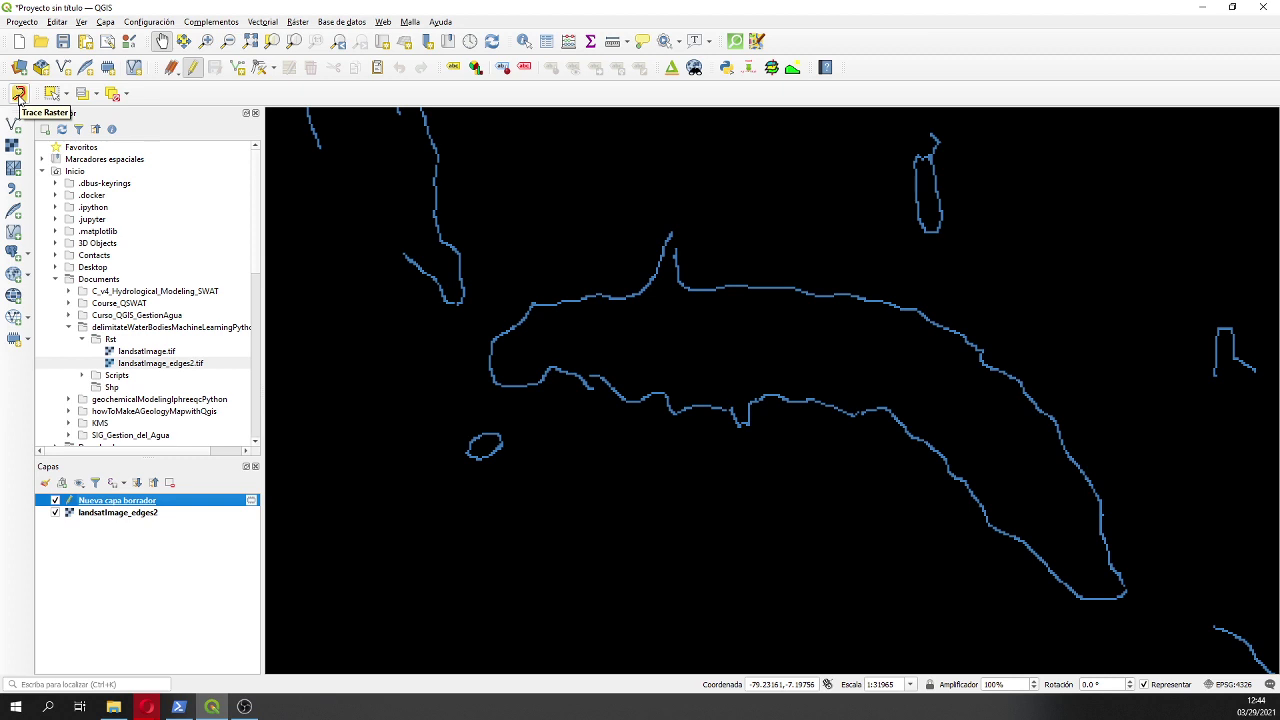
Step: Enable raster tracing, edit the scratch layer, zoom to the lake, and open Raster Tracer settings
left_click(19, 93)
left_click(125, 511)
left_click(124, 503)
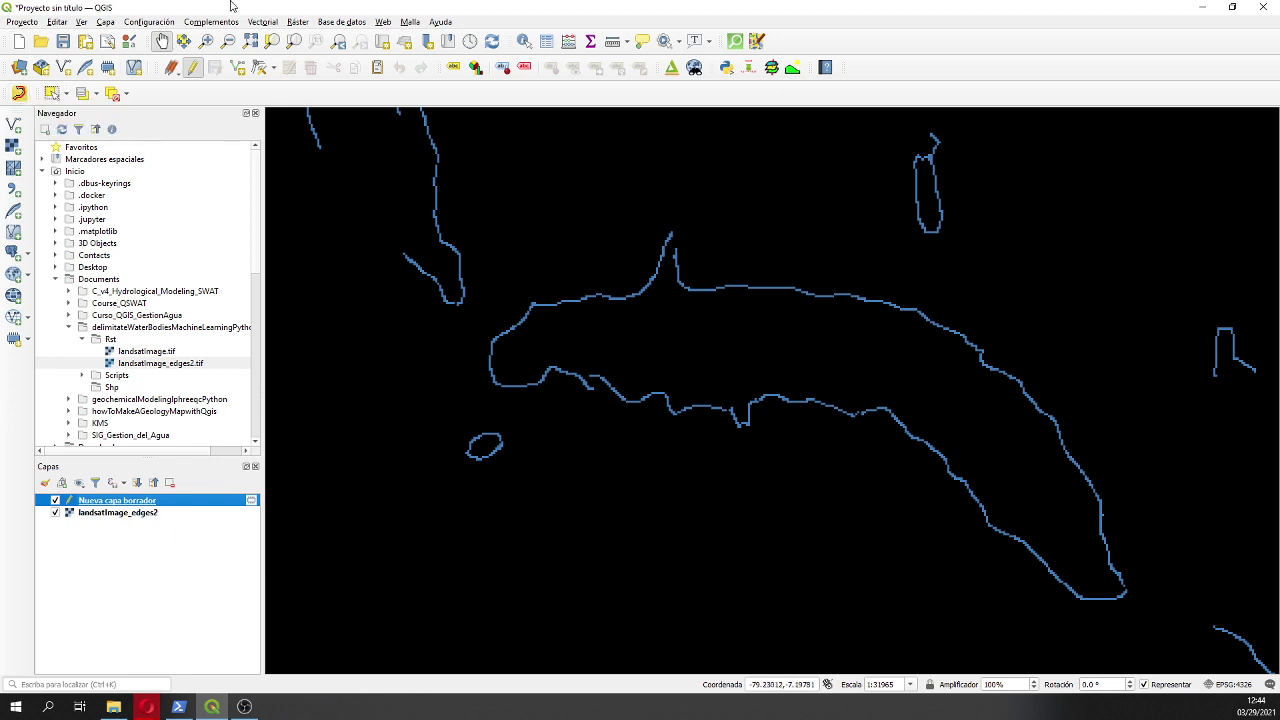
left_click(205, 40)
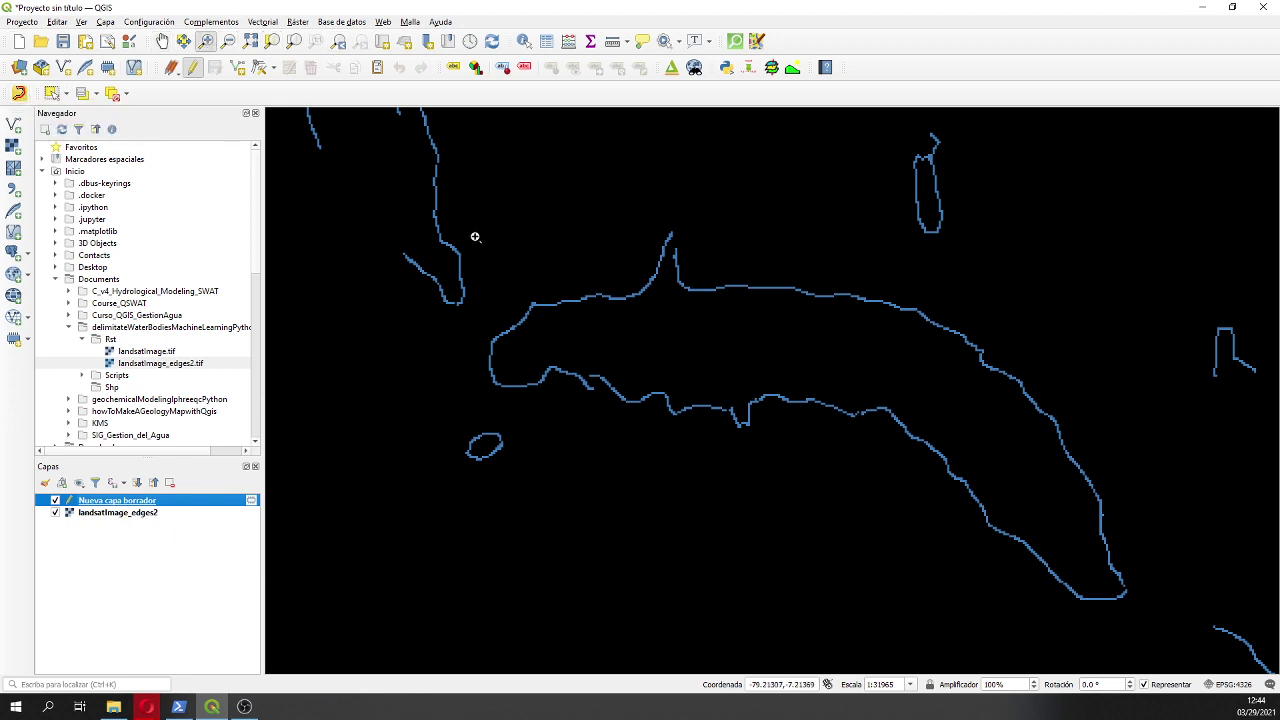
left_click_drag(453, 208, 1143, 632)
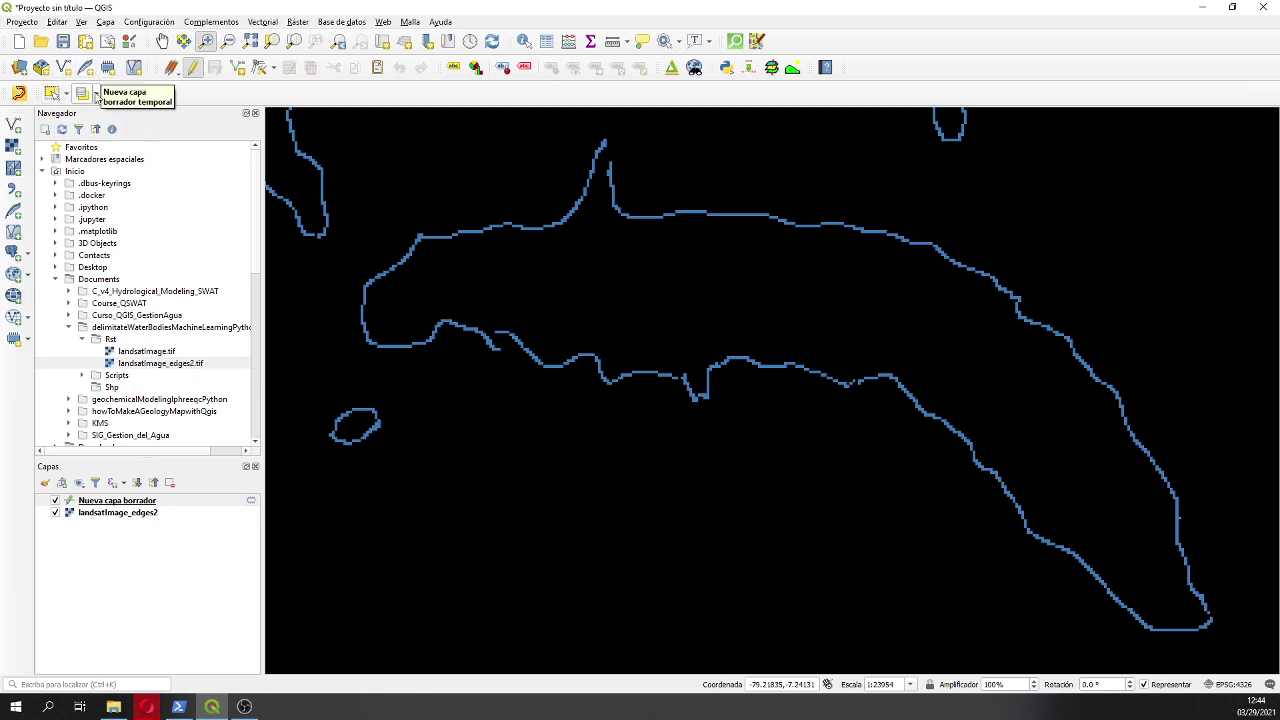
left_click(19, 92)
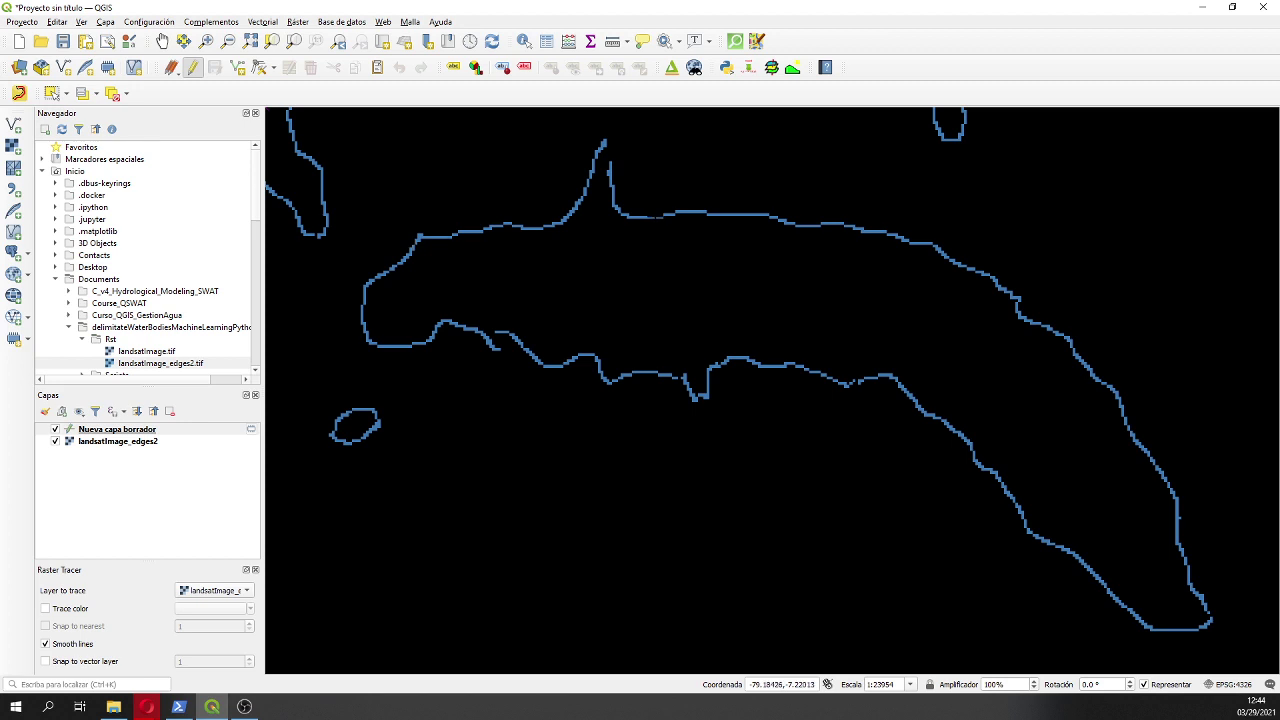
scroll(657, 216, "up", 1)
scroll(657, 216, "up", 1)
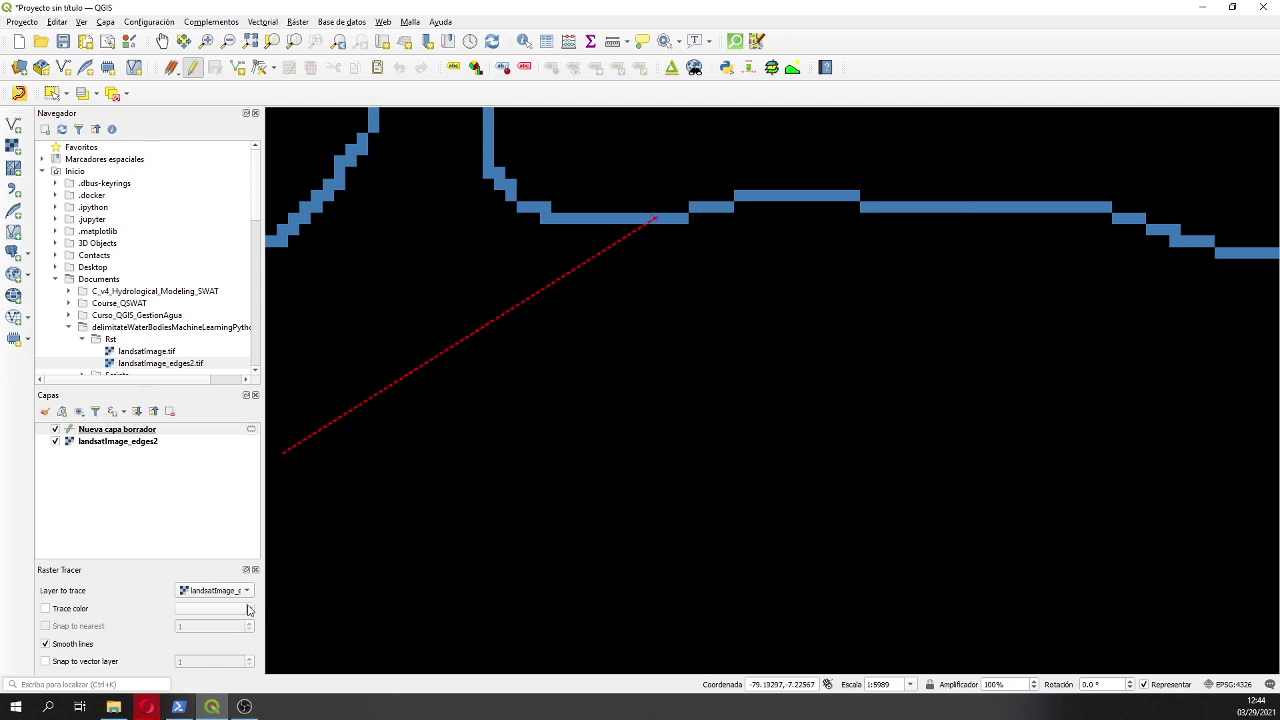
Step: Have Raster Tracer follow the blue edge colour sampled from the map and trace the first upper-shoreline stretch
left_click(80, 610)
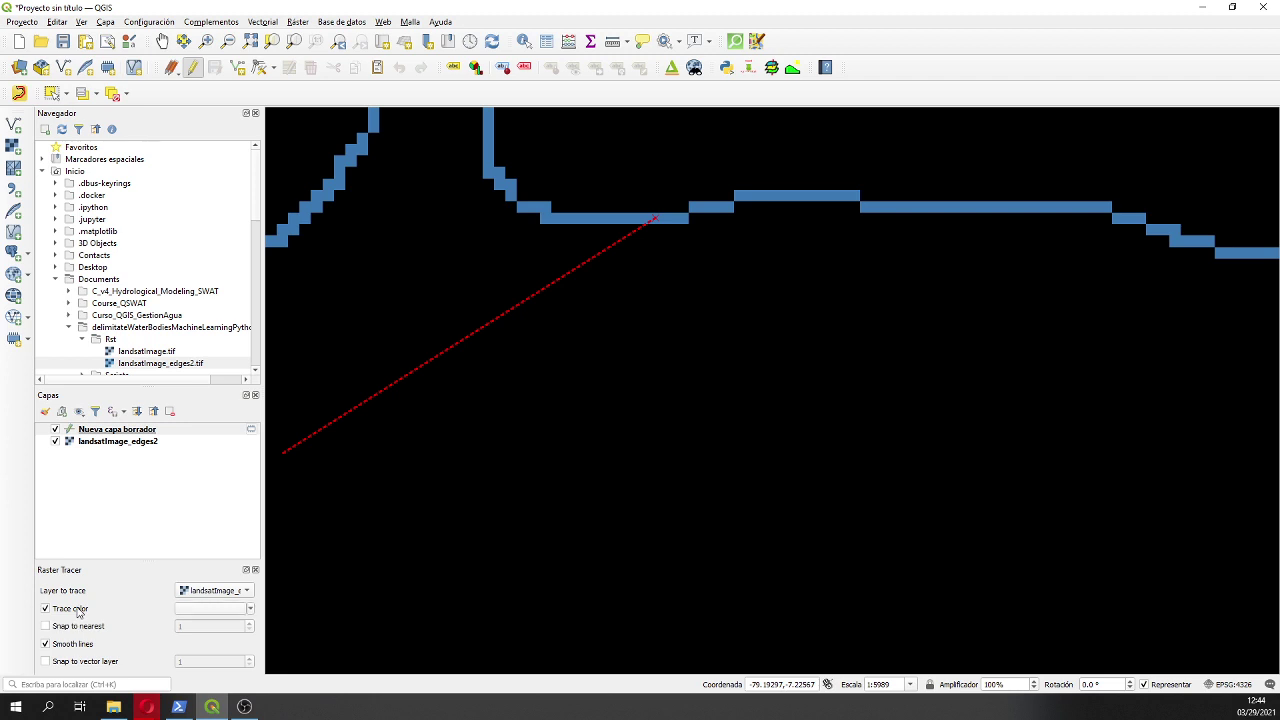
left_click(249, 609)
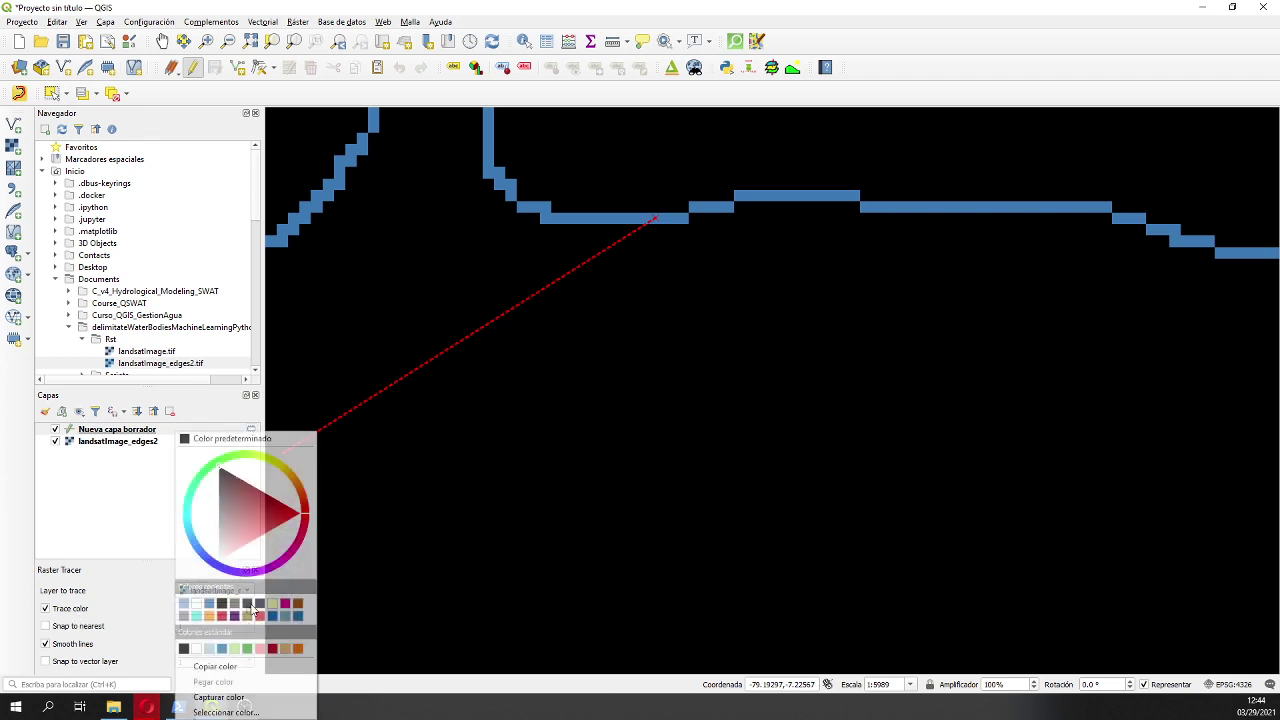
left_click(229, 698)
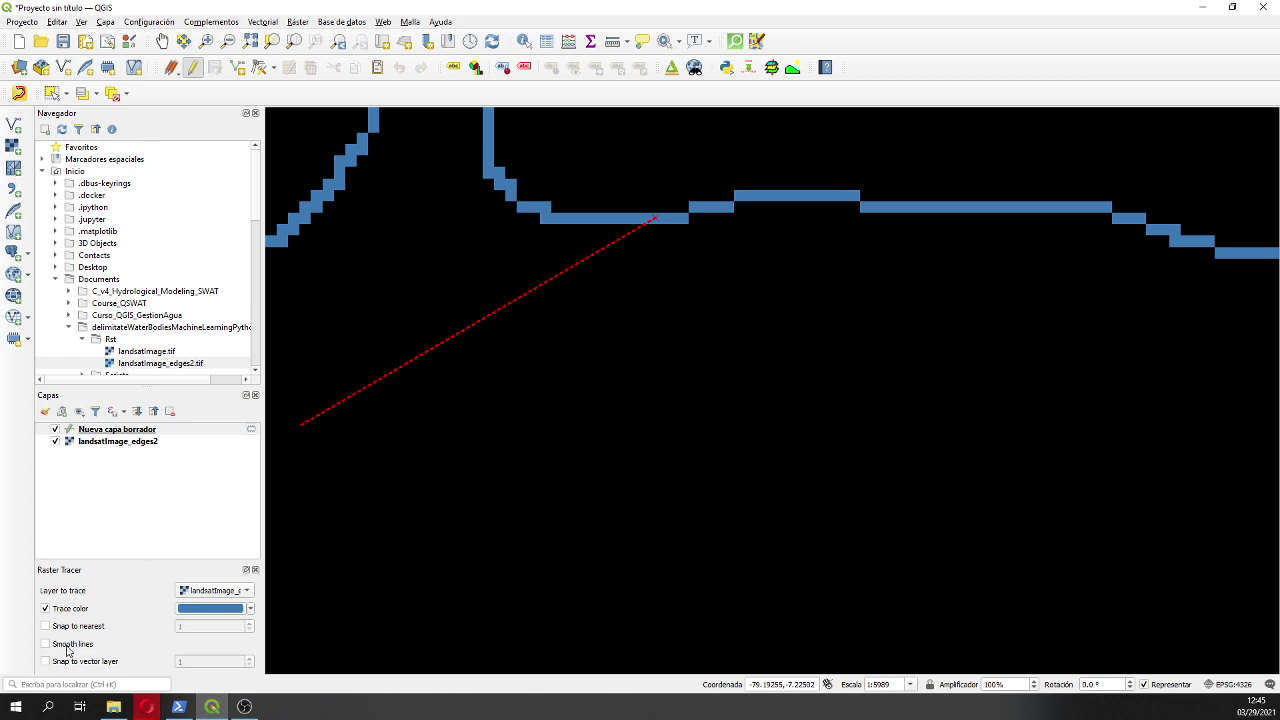
left_click(988, 207)
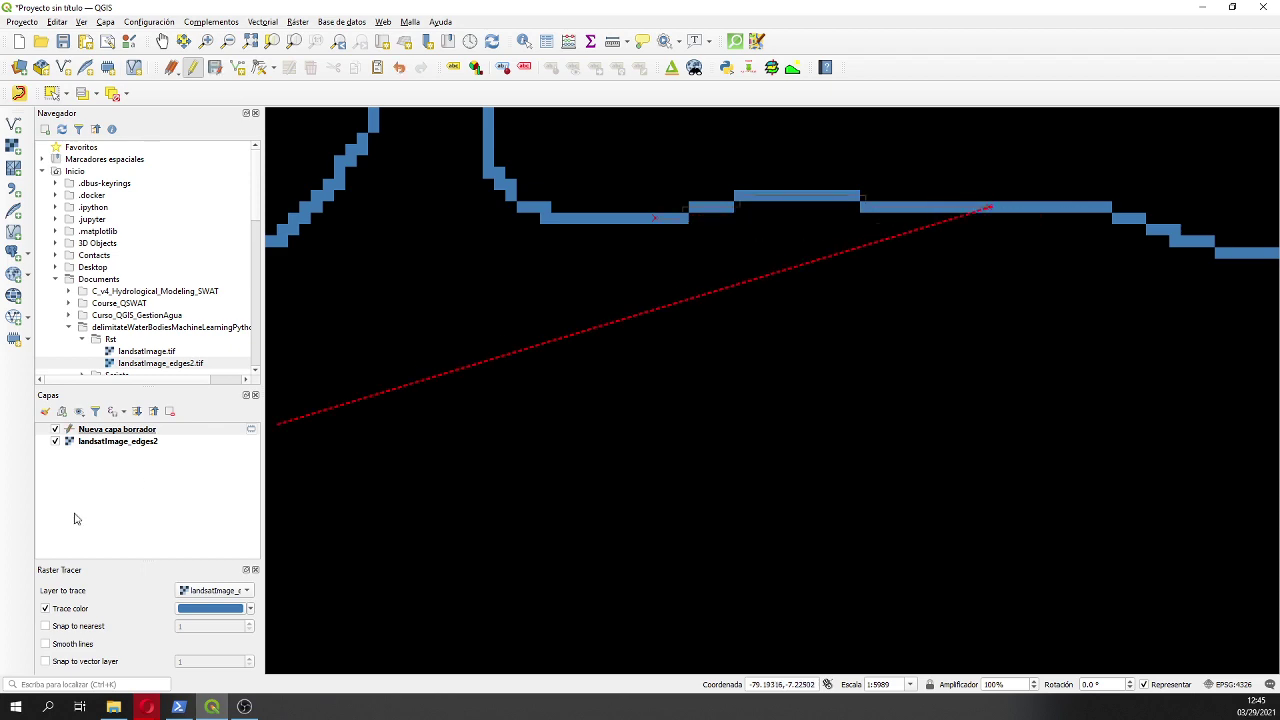
left_click(73, 433)
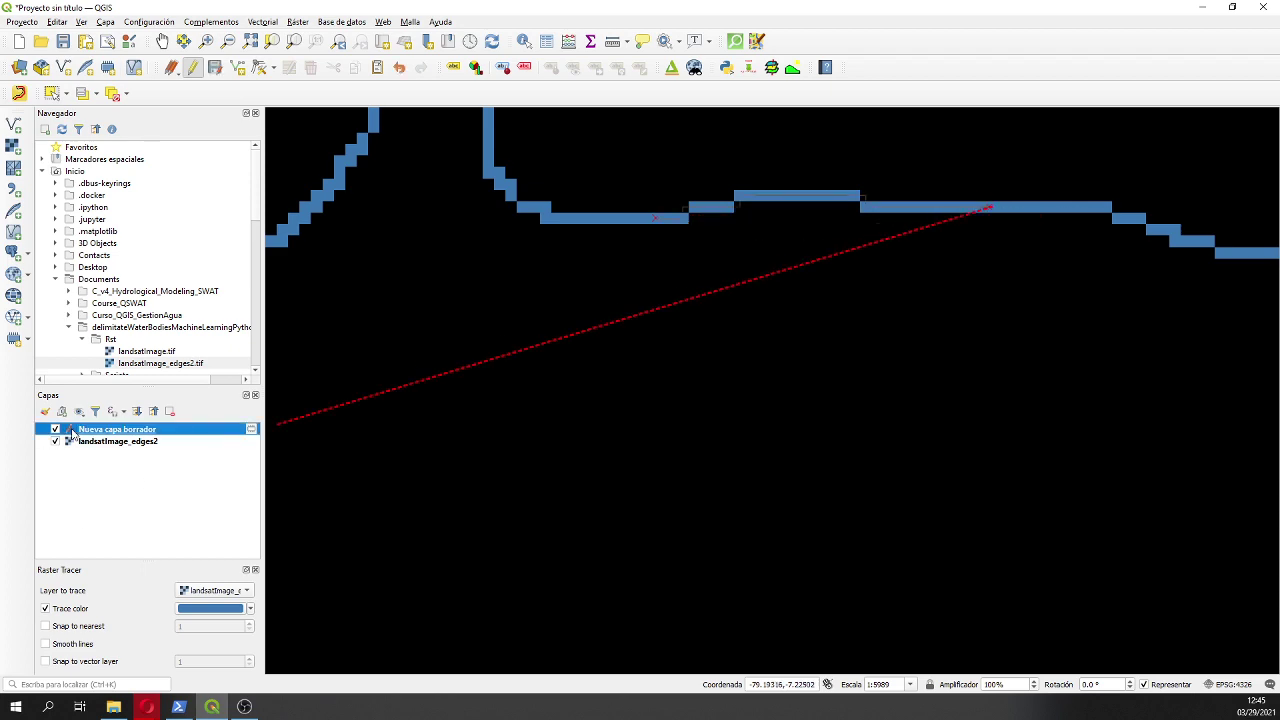
Step: Style the scratch trace layer as a simple yellow line with width 1
double_click(72, 432)
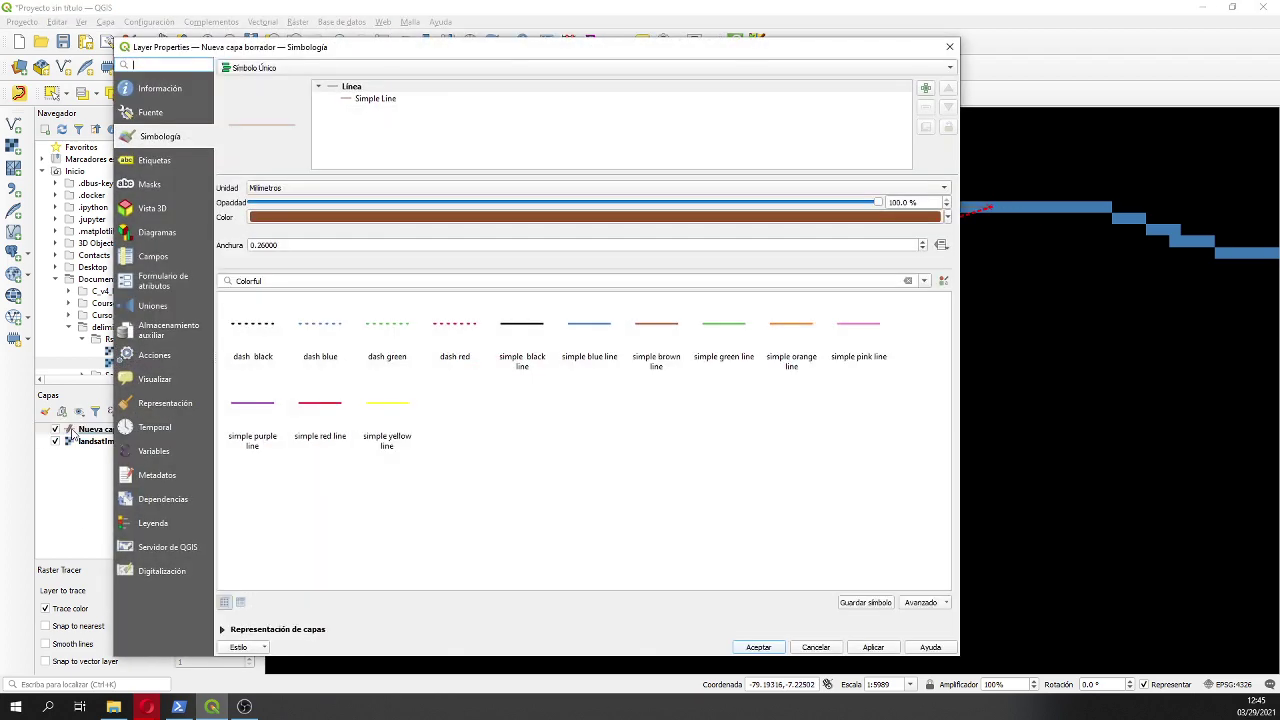
left_click(383, 406)
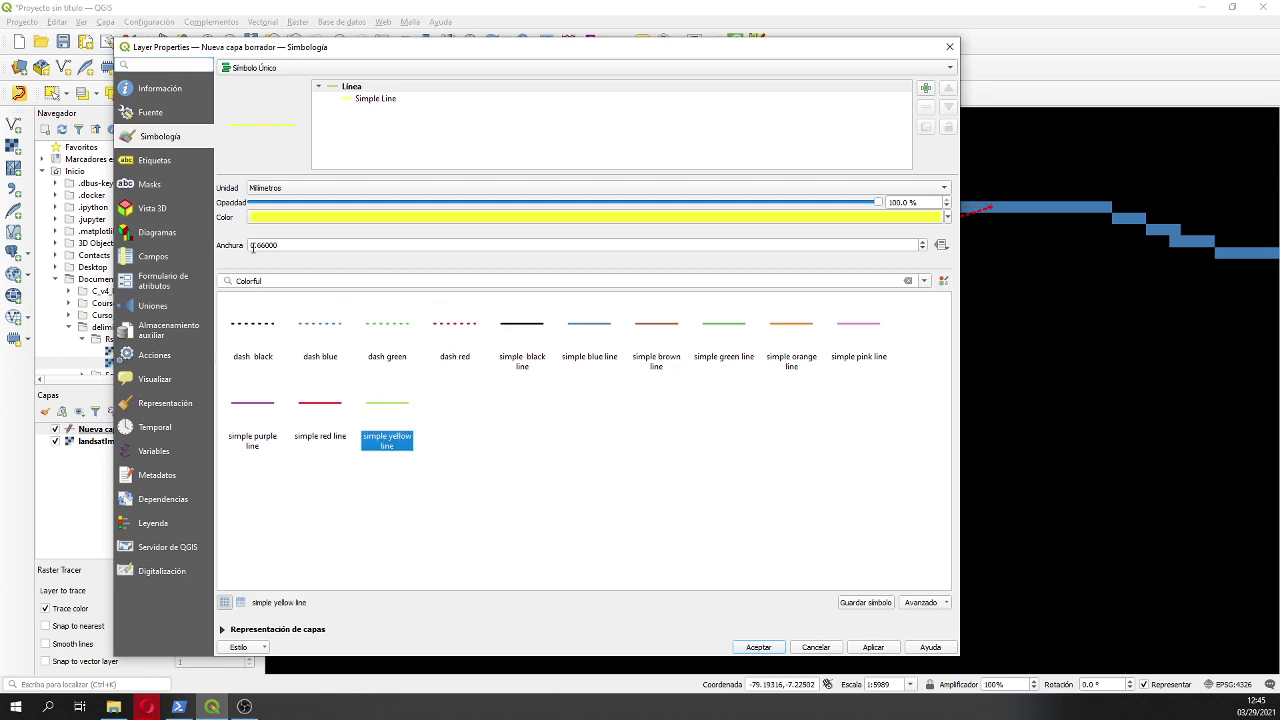
left_click_drag(251, 248, 284, 248)
type("1")
left_click(759, 647)
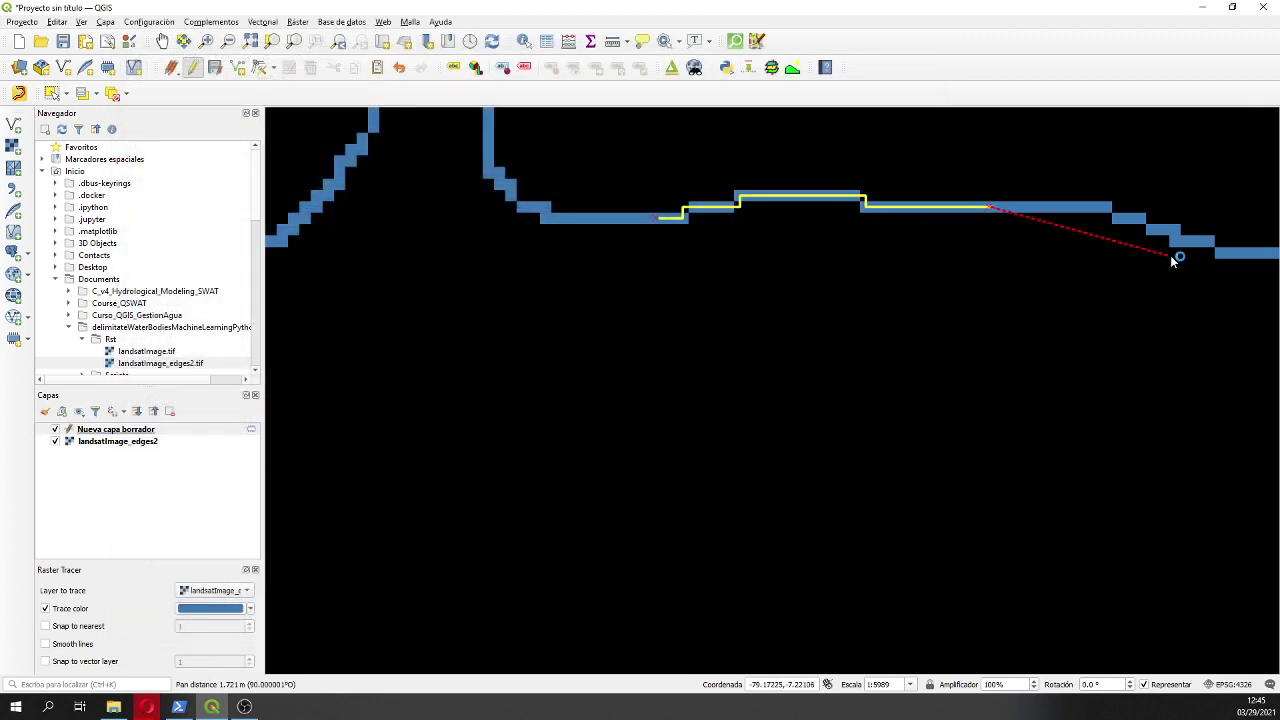
Step: Recentre on the lake and extend the trace along the upper shoreline to the next corner
left_click_drag(1075, 248, 1168, 211)
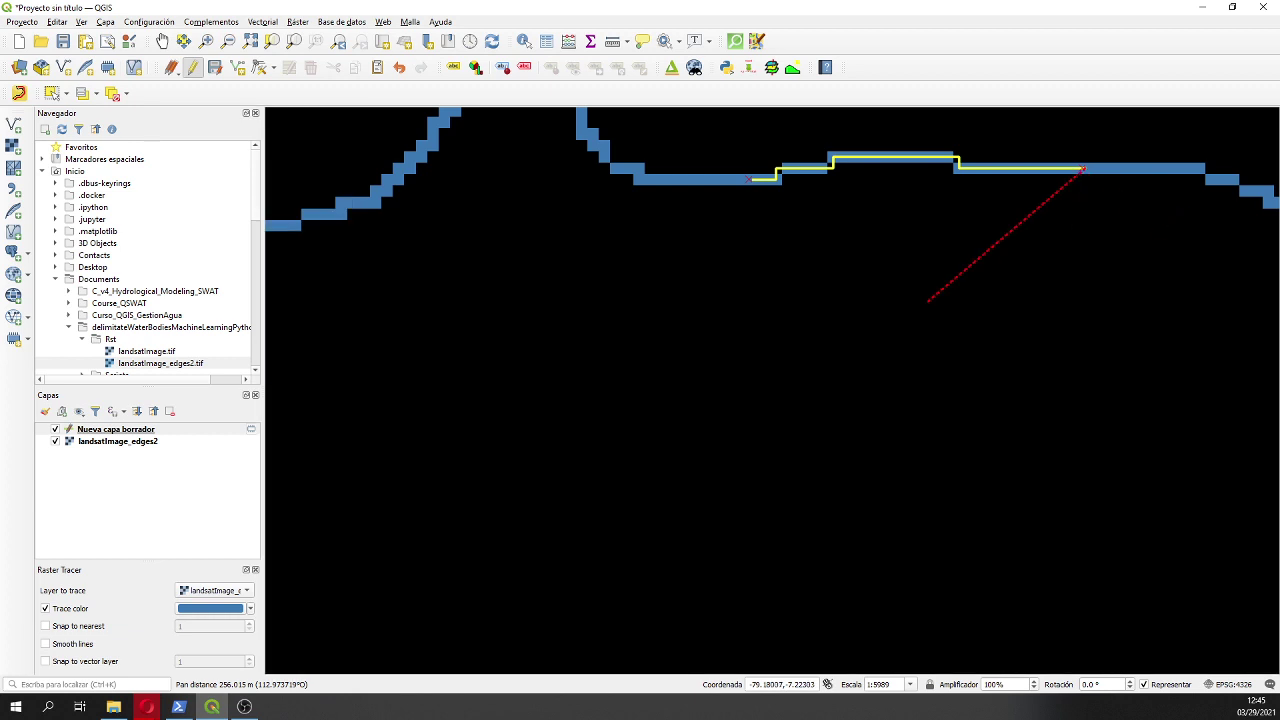
left_click_drag(471, 443, 1197, 155)
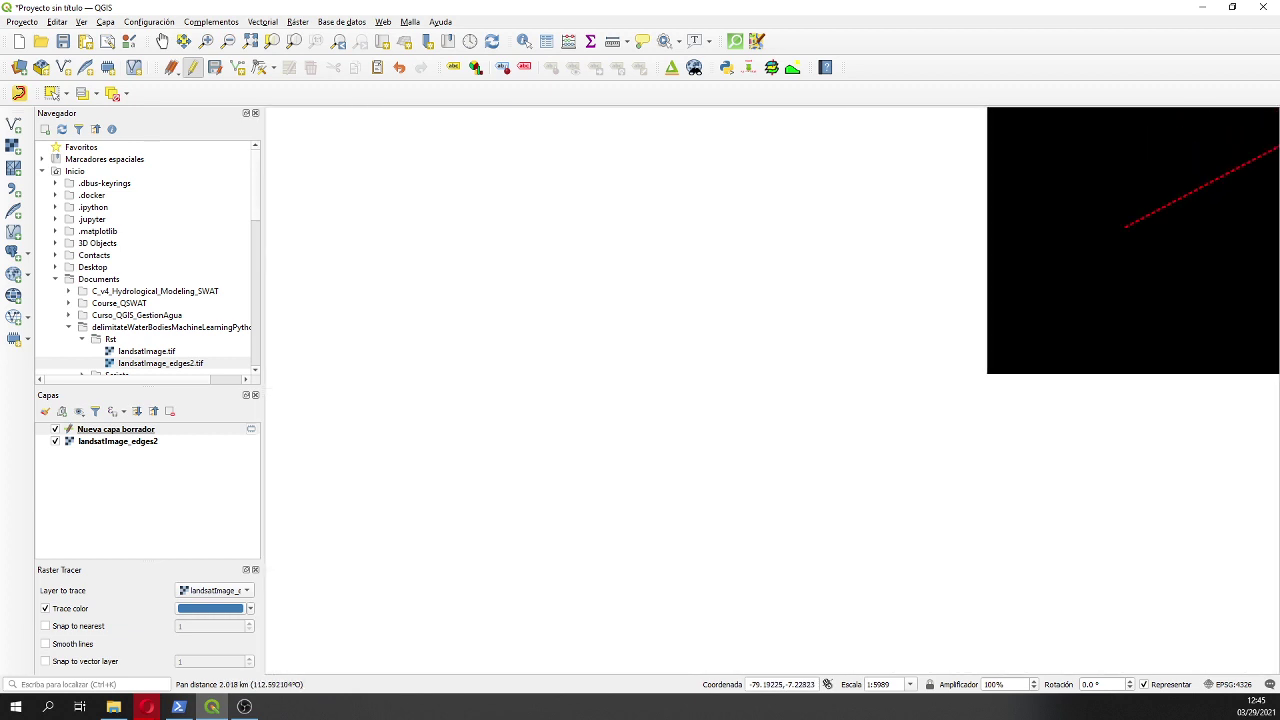
left_click_drag(1066, 272, 960, 316)
left_click_drag(1140, 227, 775, 396)
scroll(994, 320, "down", 2)
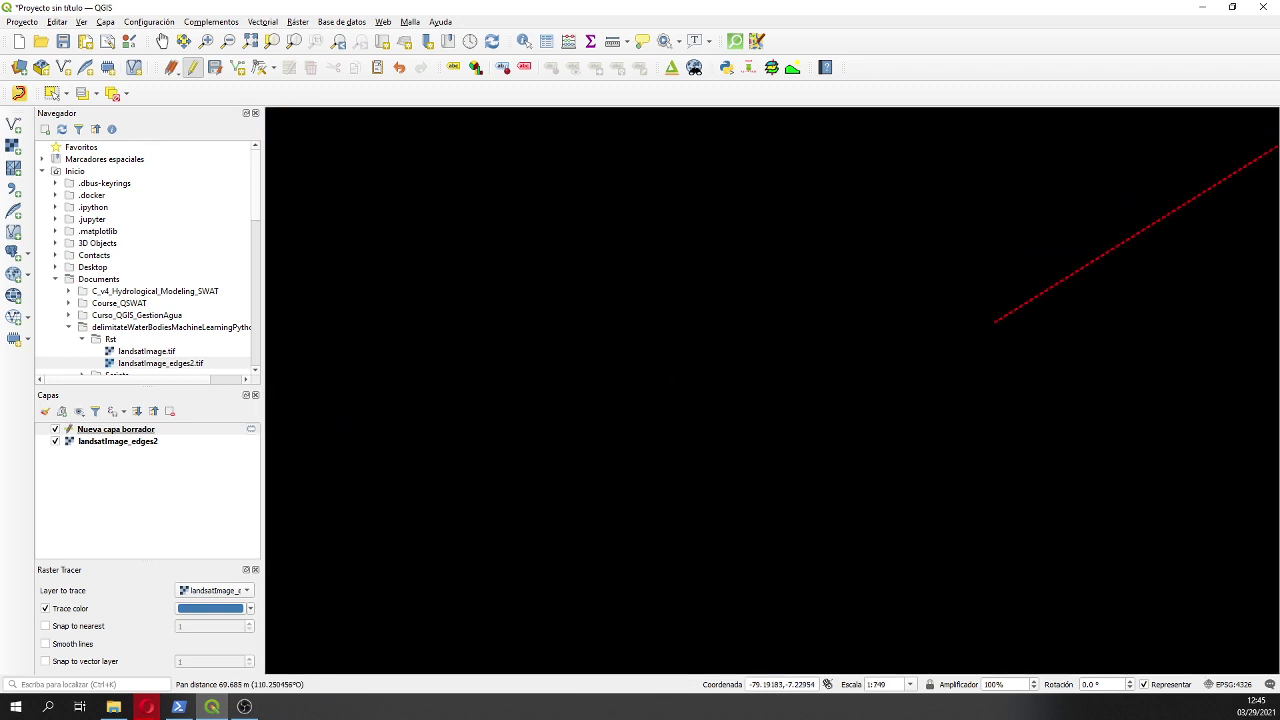
scroll(1180, 228, "down", 1)
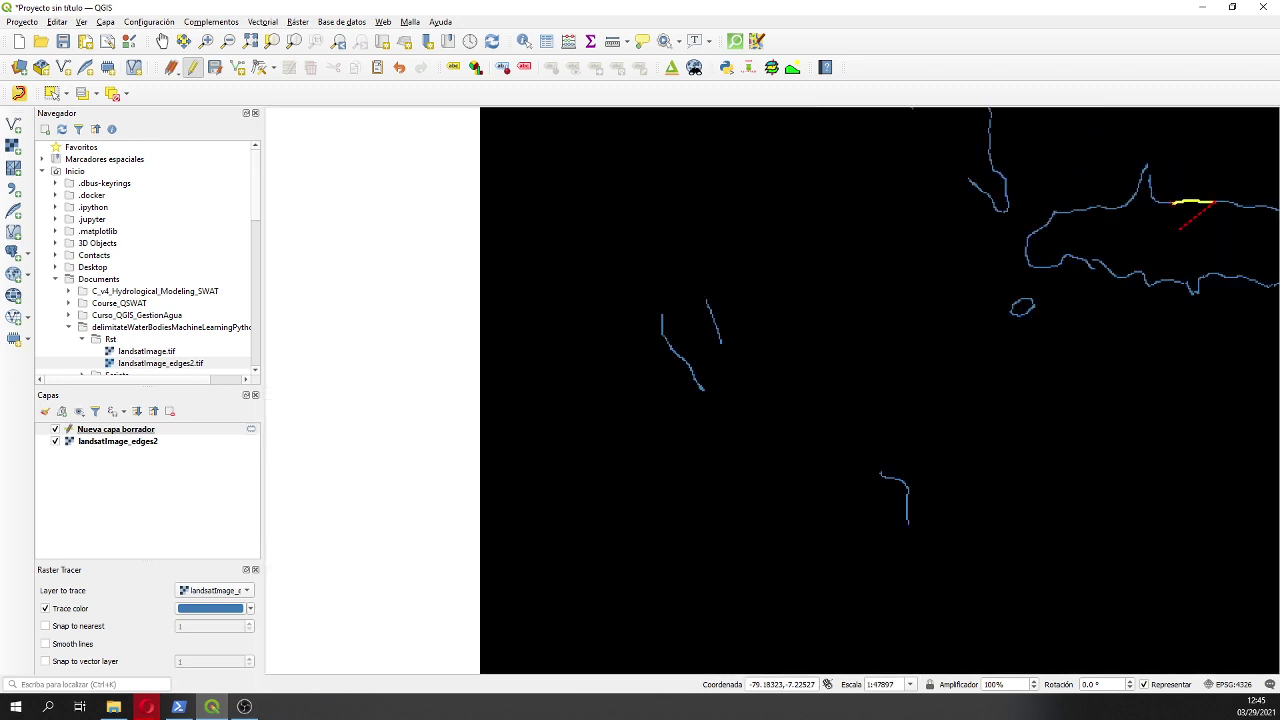
left_click_drag(1180, 228, 510, 382)
scroll(702, 382, "up", 2)
scroll(702, 382, "up", 1)
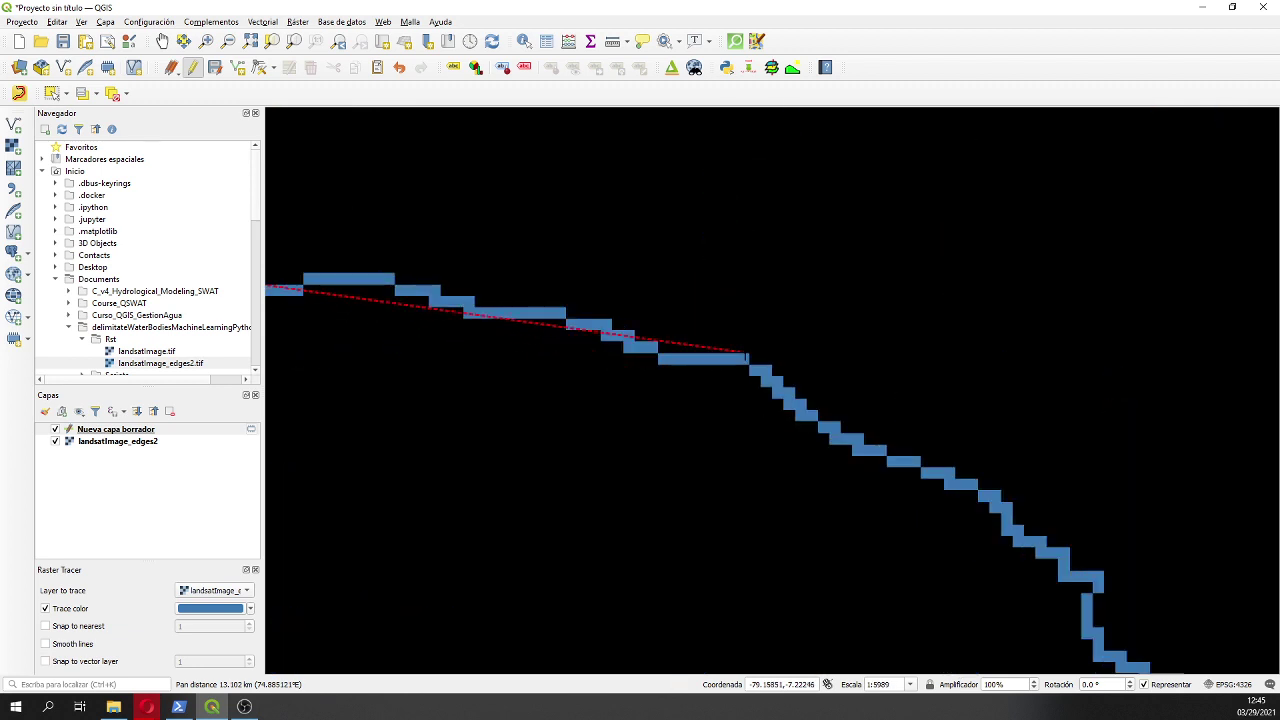
left_click(745, 358)
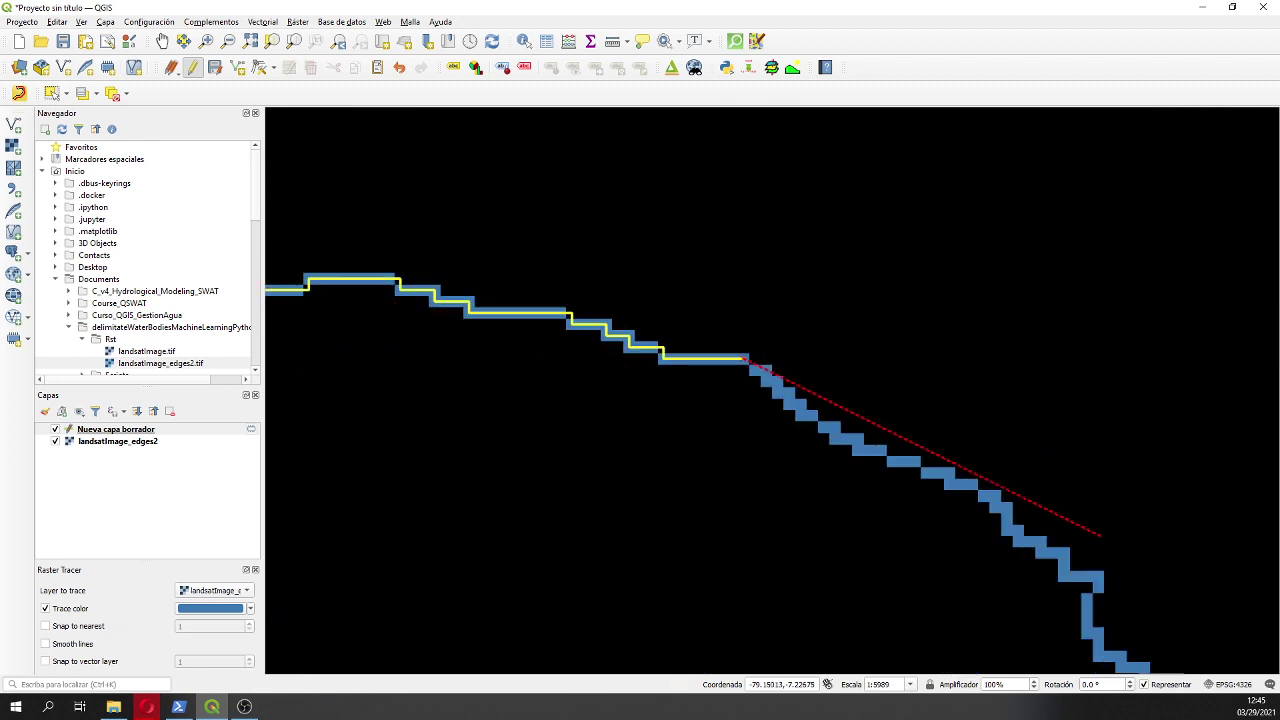
left_click(1098, 578)
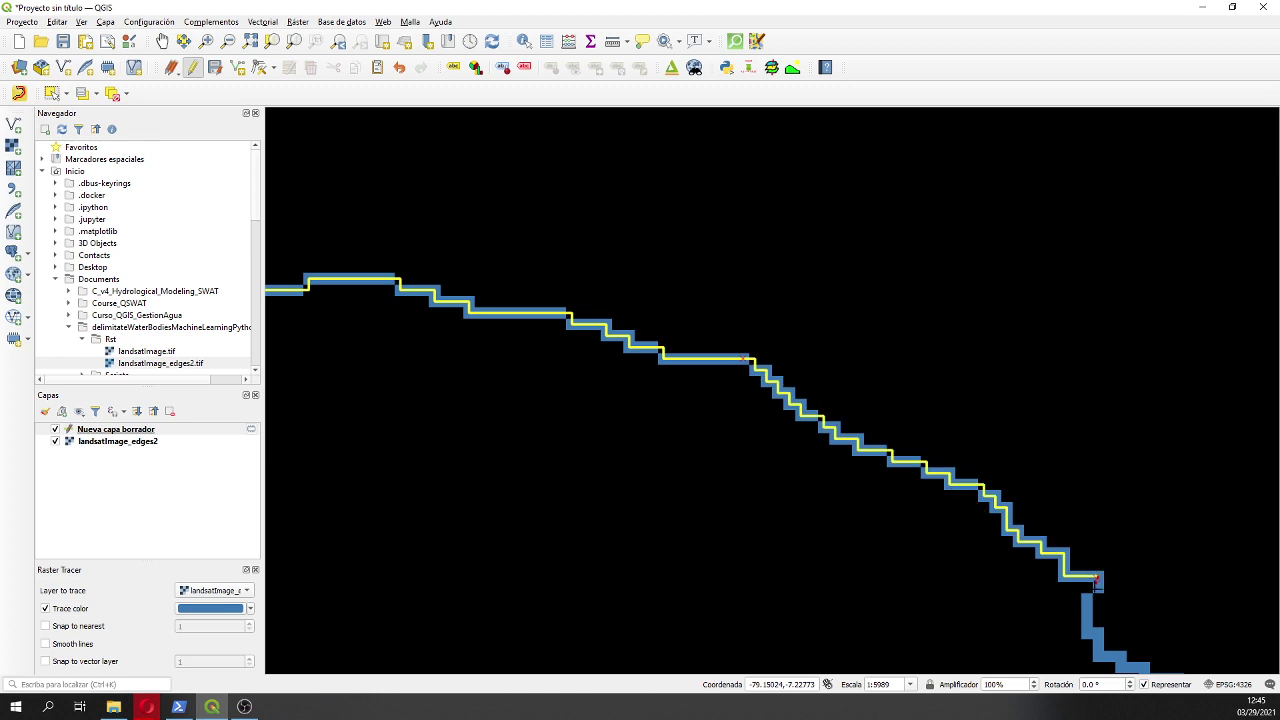
Step: Continue the trace down the eastern shoreline toward the lake's southern tip
left_click_drag(1098, 578, 662, 135)
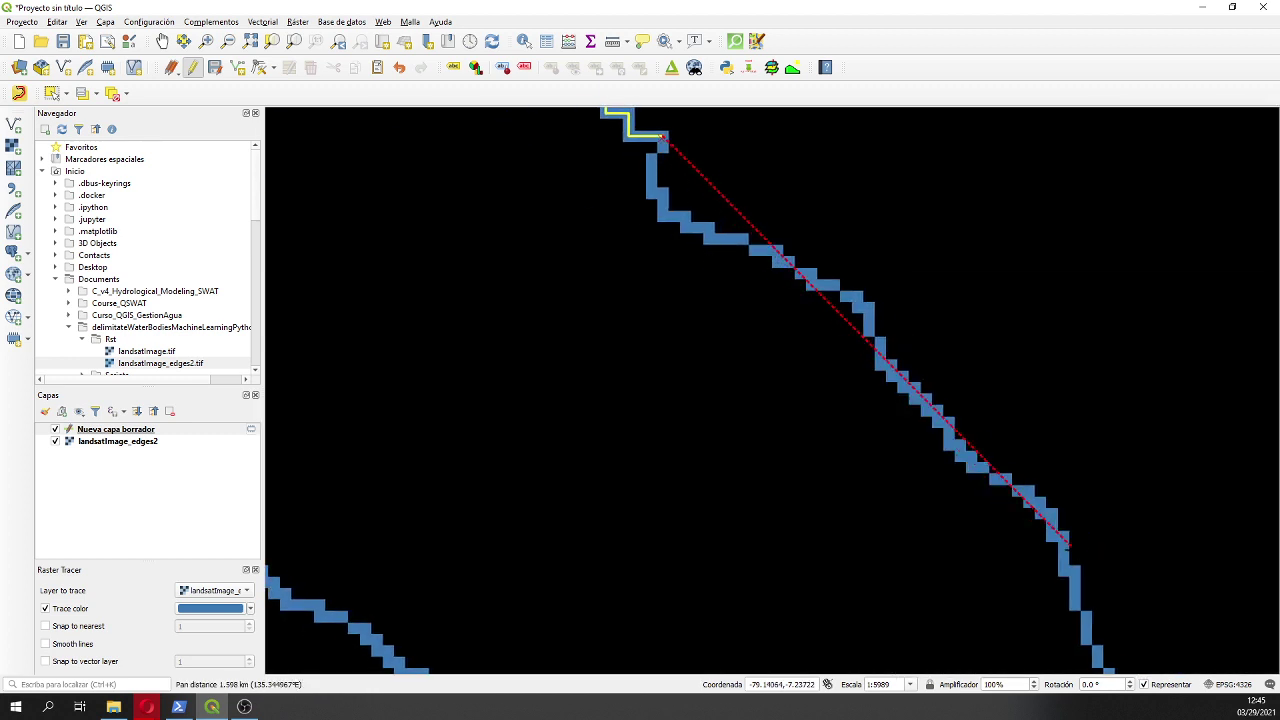
left_click(1068, 546)
left_click_drag(1068, 546, 808, 296)
left_click_drag(1000, 630, 715, 170)
left_click(945, 636)
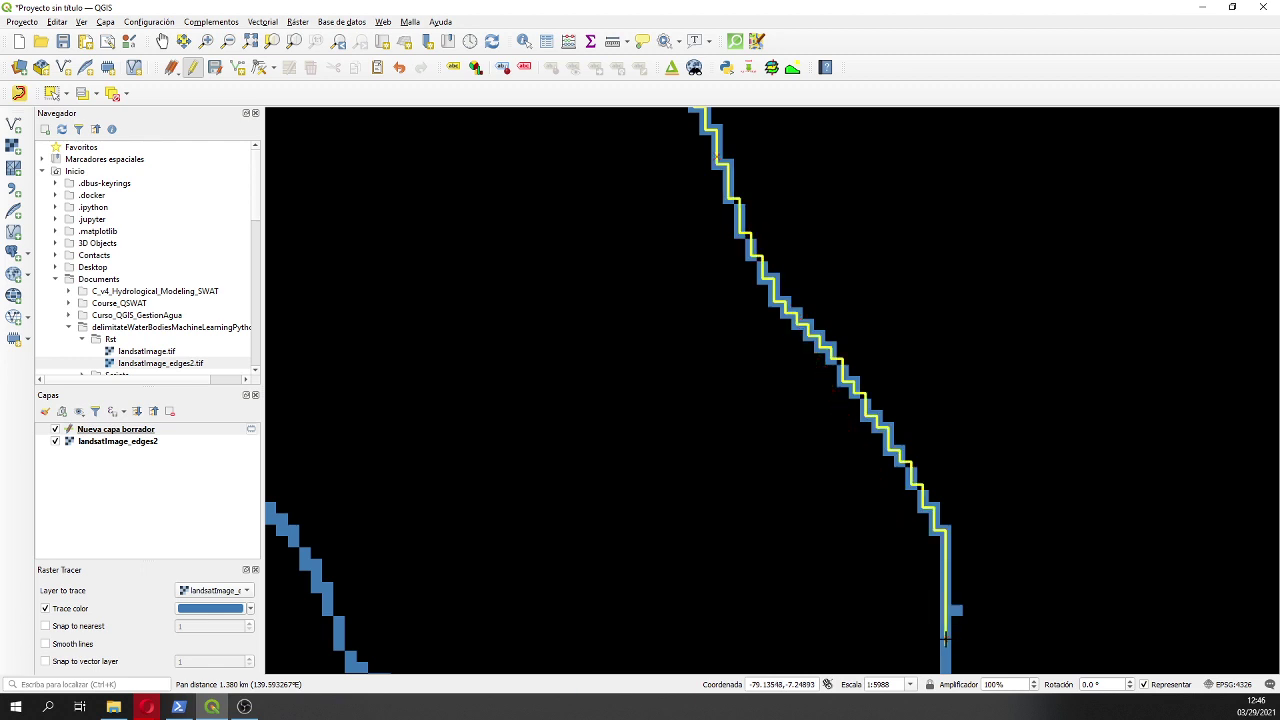
scroll(945, 636, "down", 1)
left_click_drag(945, 636, 929, 521)
scroll(929, 521, "up", 1)
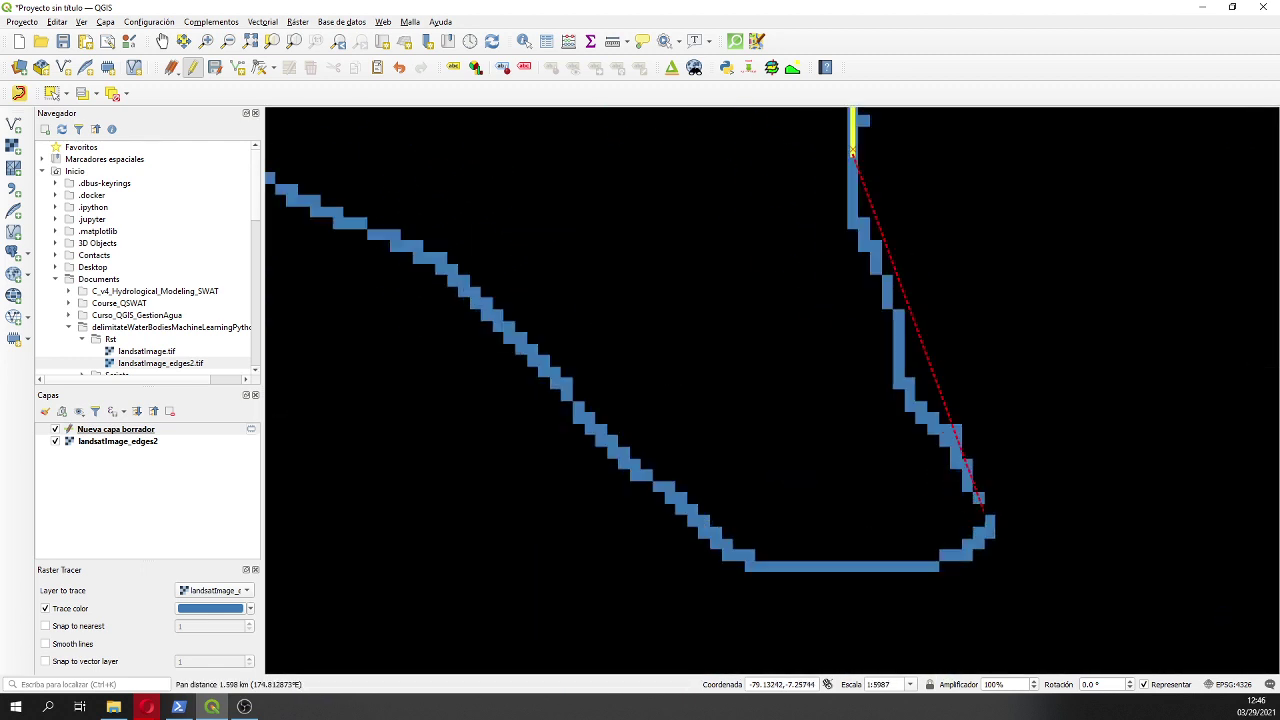
Step: Trace around the lake's southern tip and back up the southwestern shore
left_click(980, 499)
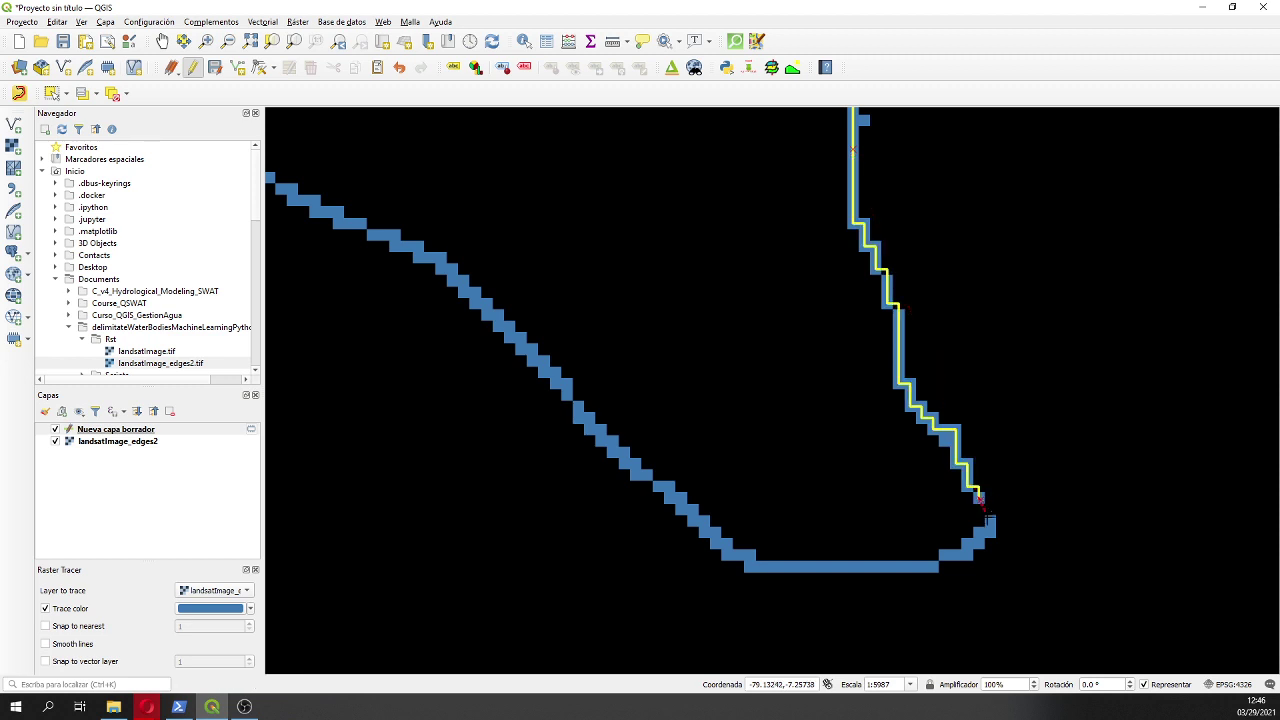
left_click(989, 518)
left_click(963, 552)
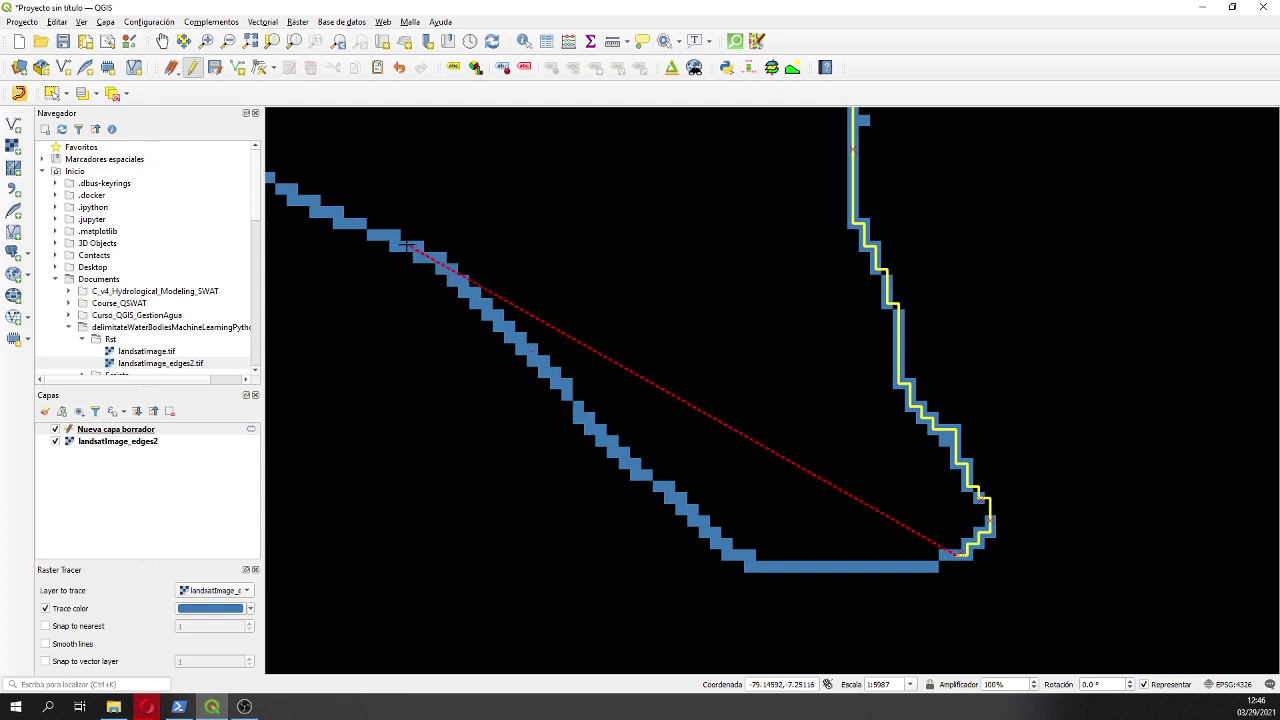
left_click(410, 246)
Step: Extend the trace up the western shoreline along the edge pixels
left_click_drag(410, 246, 870, 483)
left_click_drag(555, 183, 571, 423)
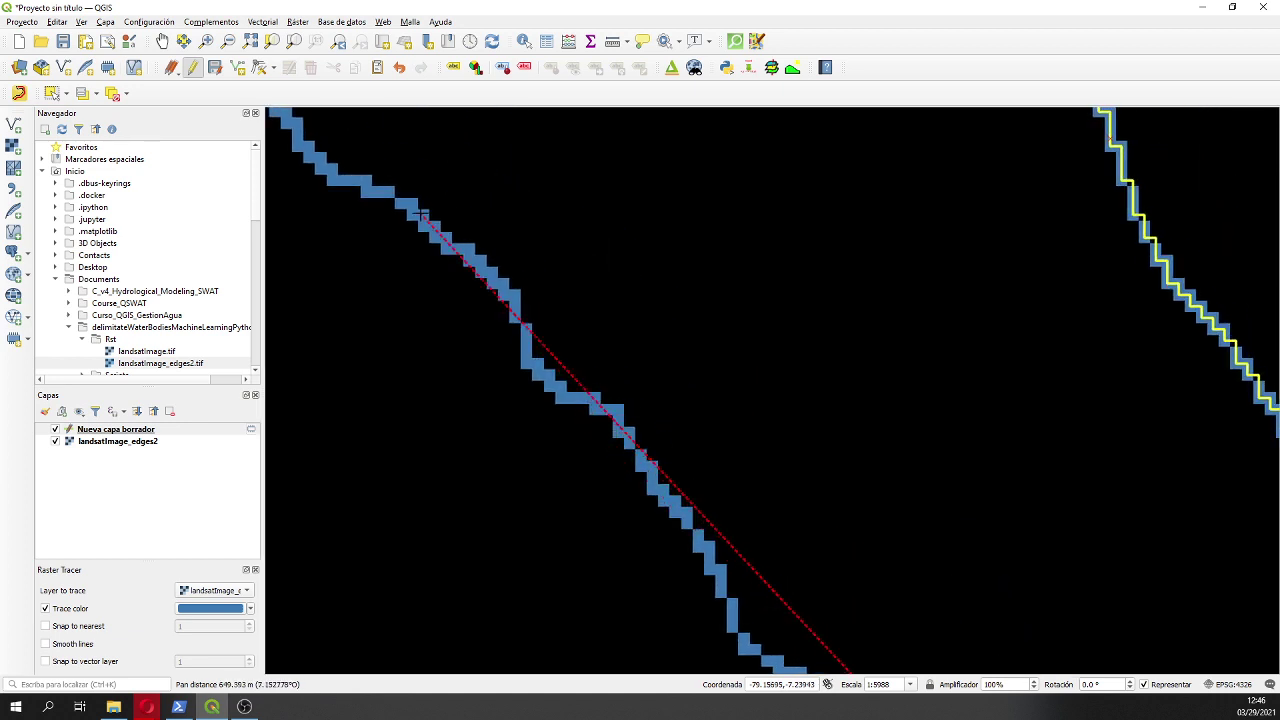
left_click(421, 213)
mouse_move(421, 213)
left_mouse_down()
mouse_move(855, 487)
mouse_move(882, 617)
left_mouse_up()
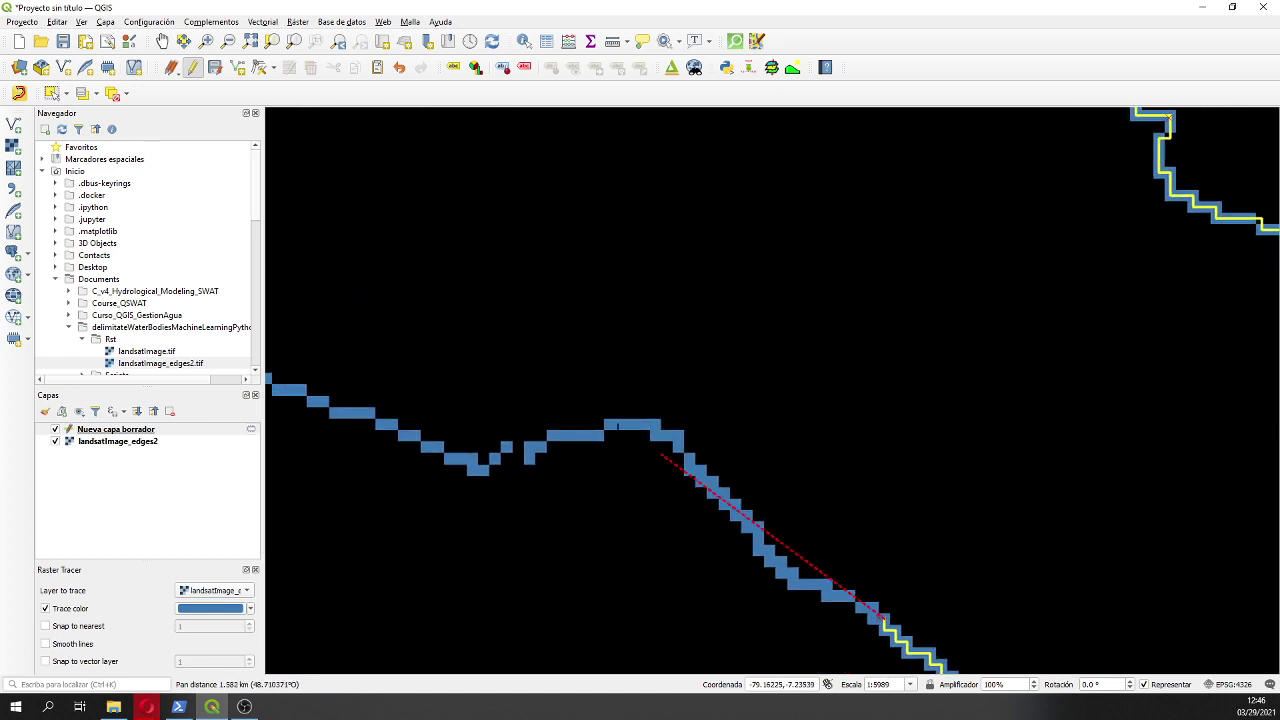
left_click(557, 434)
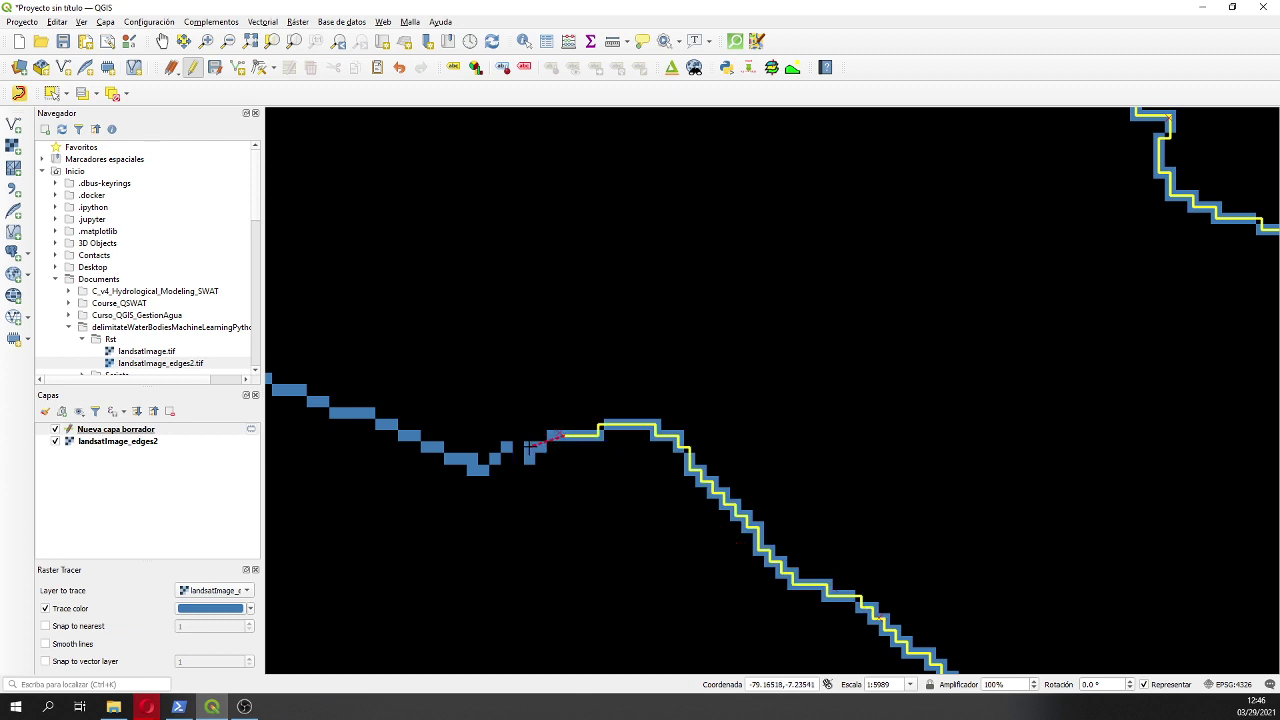
left_click(530, 446)
Step: Follow the shore further, tracing the upper edge and around the shoreline dip
left_click_drag(507, 446, 770, 574)
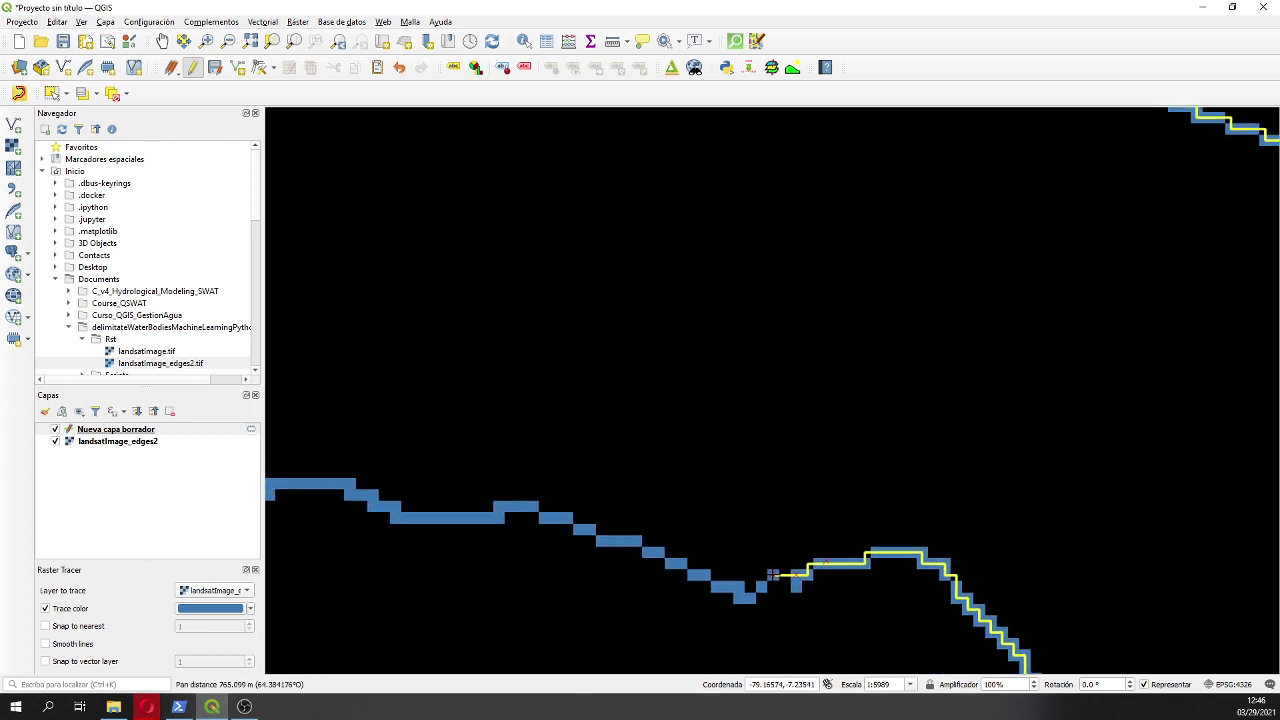
left_click(510, 505)
left_click_drag(358, 476, 868, 506)
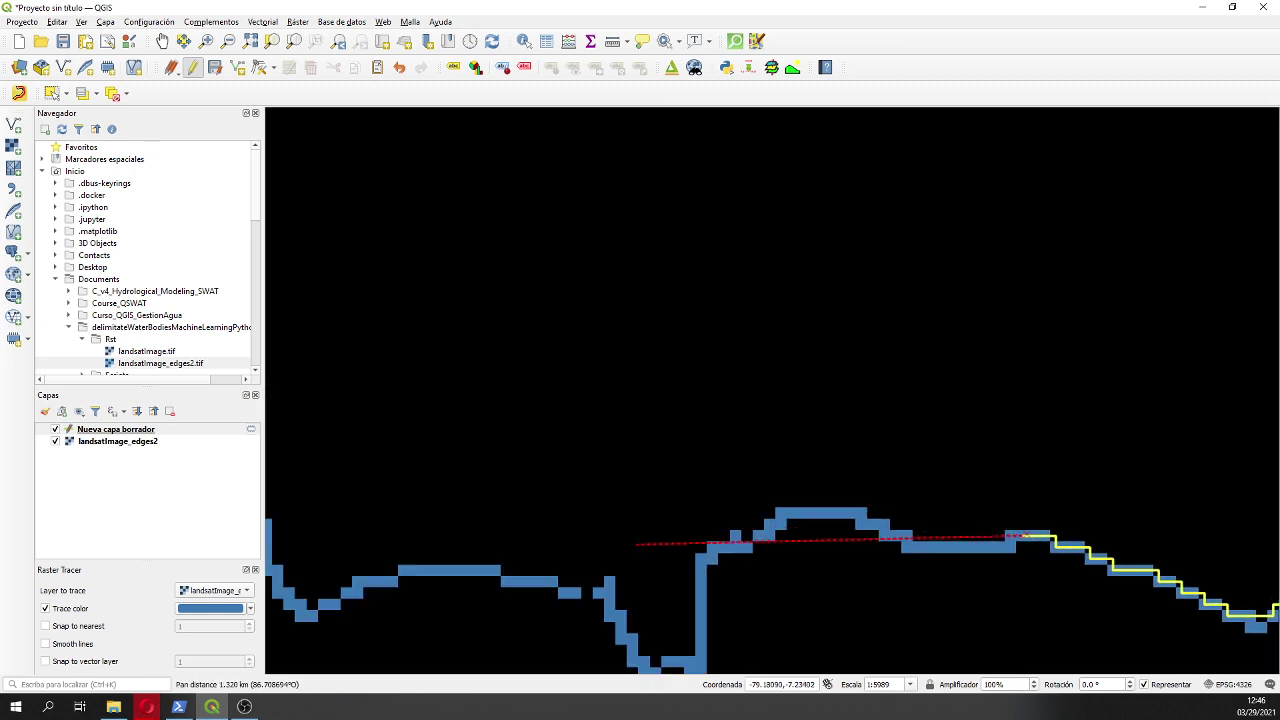
left_click_drag(706, 646, 699, 645)
left_click_drag(692, 481, 677, 318)
left_click(680, 388)
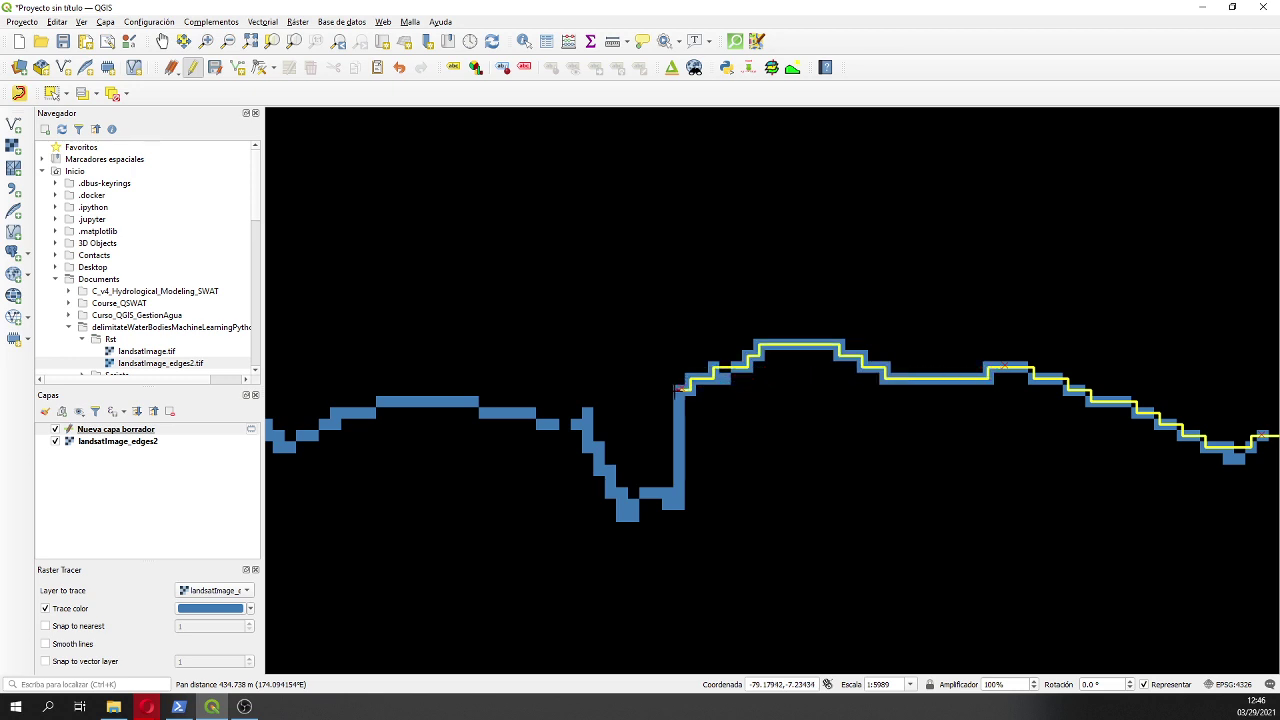
left_click(577, 424)
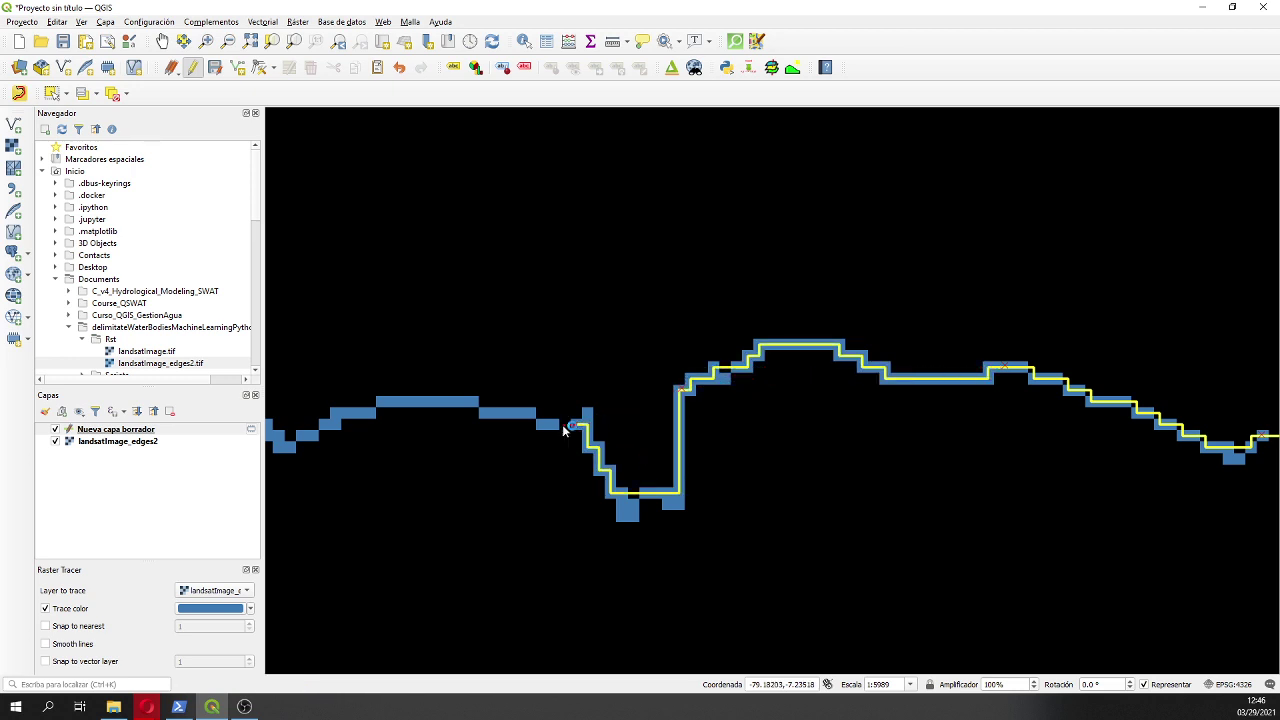
Step: Trace left along the water edge, past the shoreline bend and up-left
left_click_drag(343, 418, 816, 437)
left_click(778, 455)
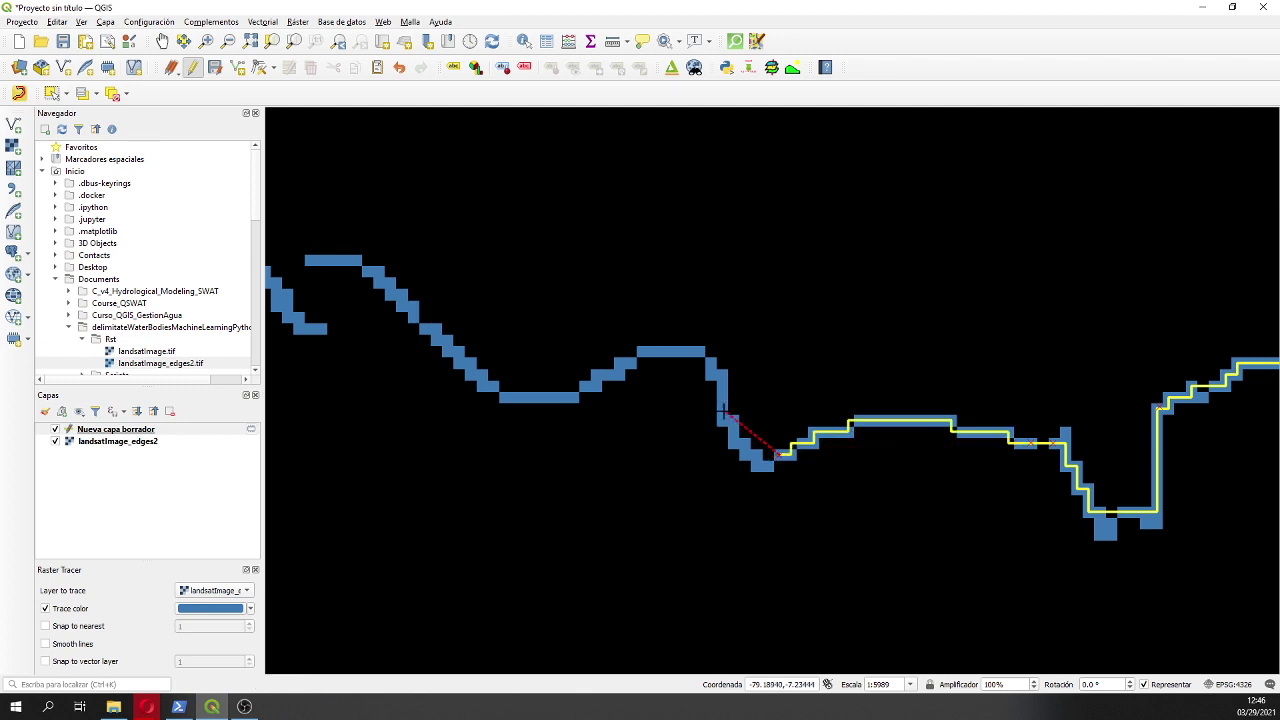
left_click(710, 366)
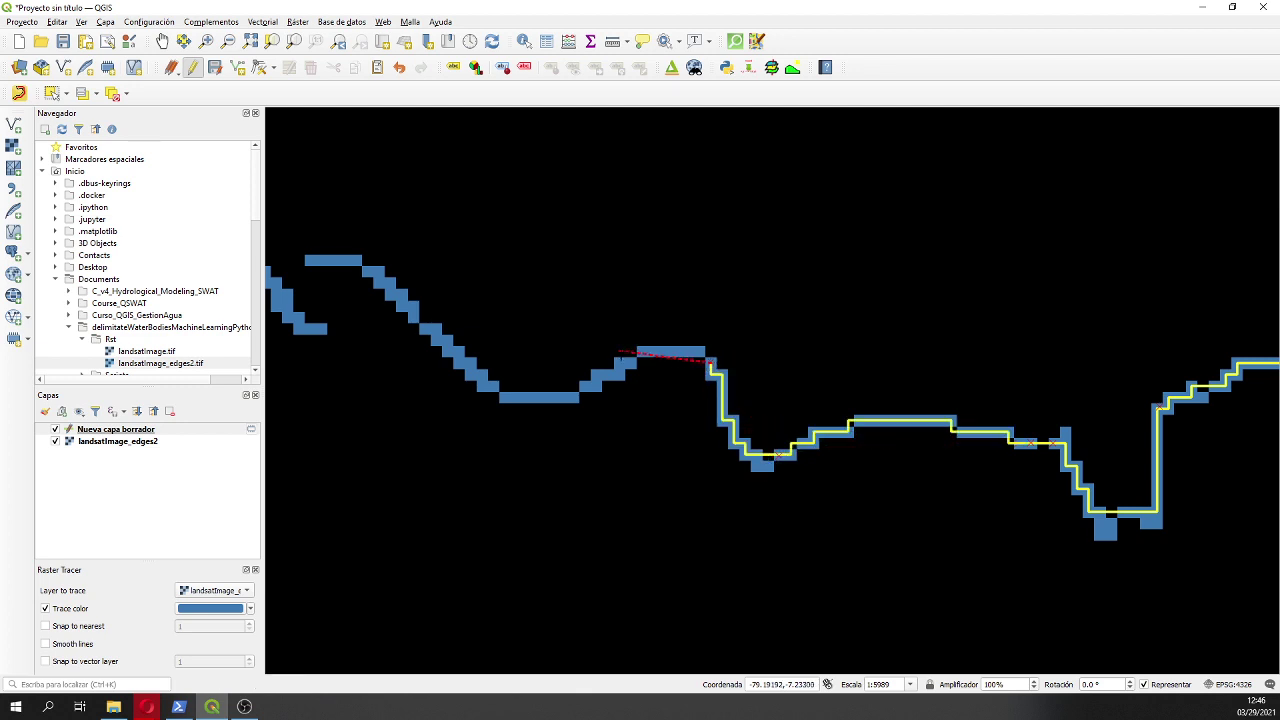
left_click(638, 352)
left_click(596, 374)
left_click(568, 397)
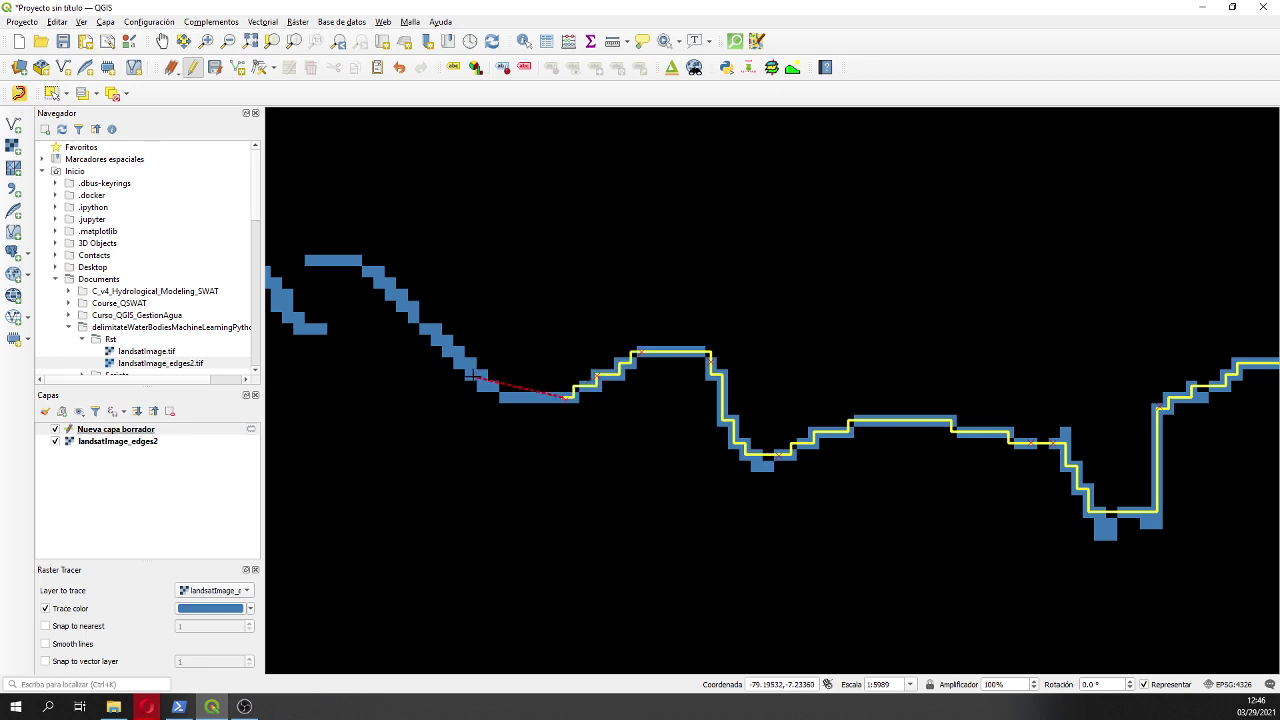
left_click(472, 372)
left_click(370, 270)
Step: Trace to the edge's corner, then straight down to the end of the edge segment
mouse_move(370, 270)
left_mouse_down()
mouse_move(510, 292)
mouse_move(698, 357)
left_mouse_up()
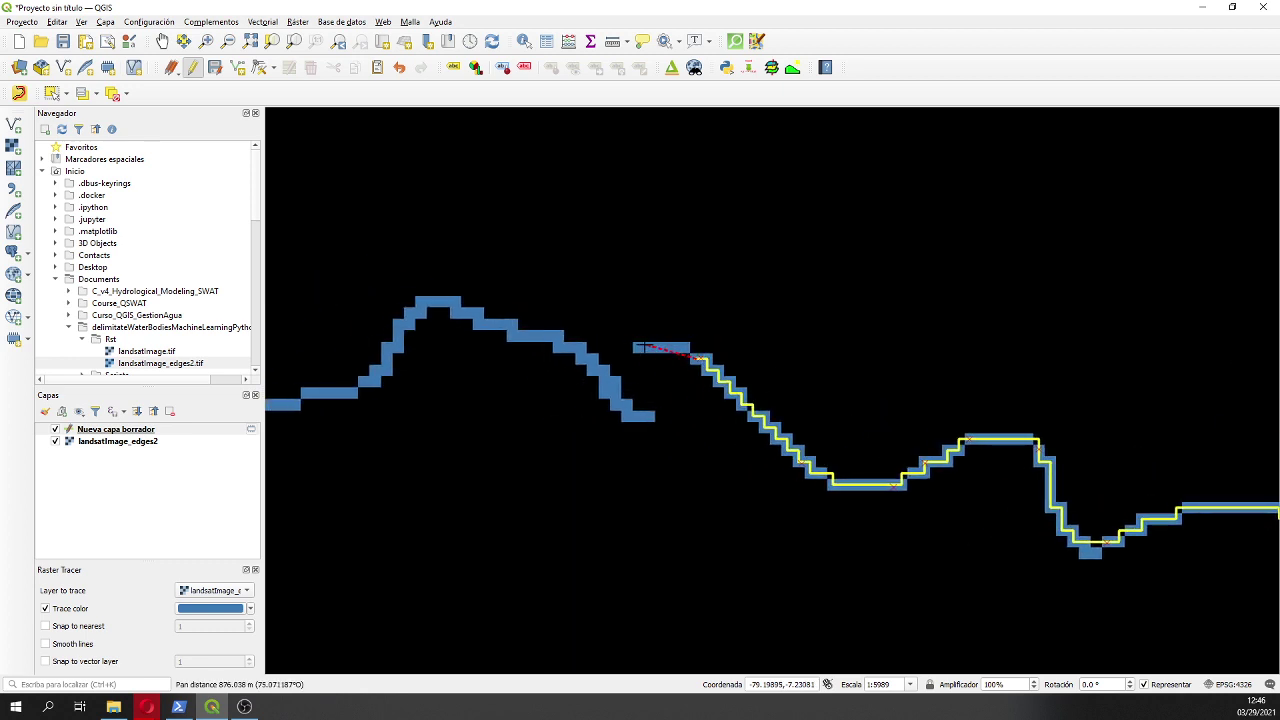
left_click(635, 347)
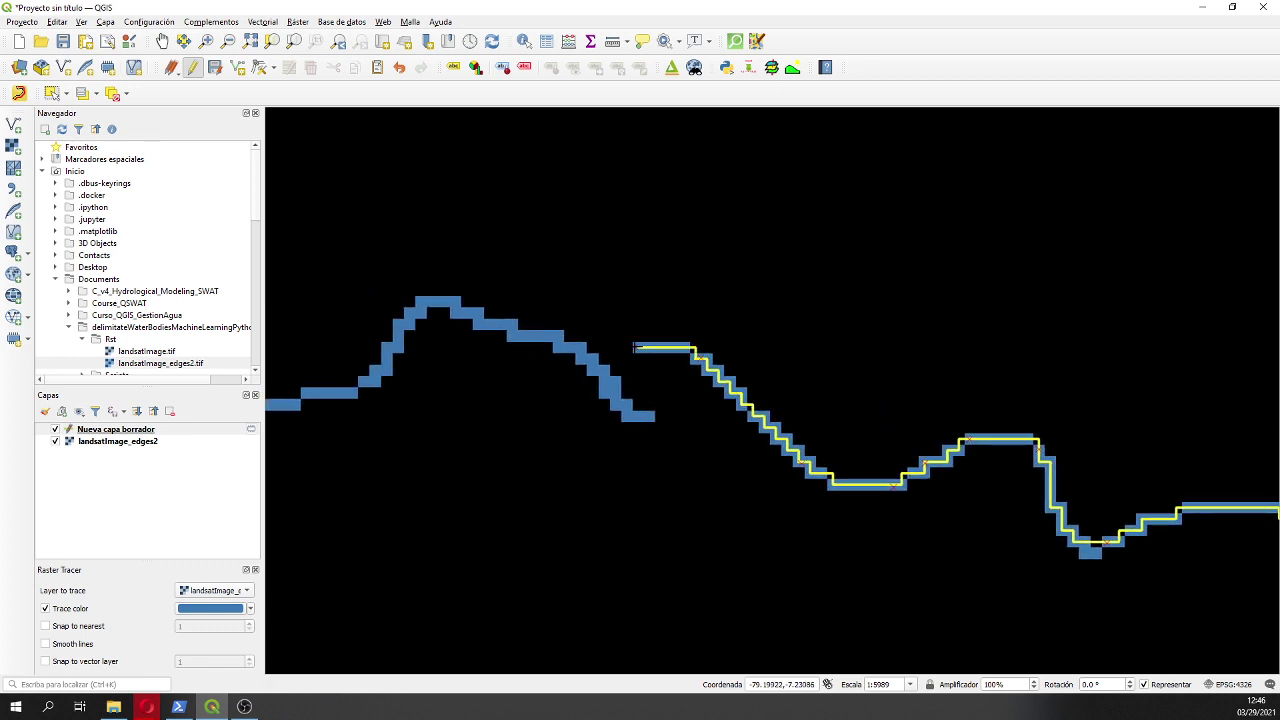
left_click(639, 370)
left_click(650, 394)
left_click(650, 417)
Step: Trace up the western and northern shore to the tip of the northern inlet
scroll(650, 417, "down", 1)
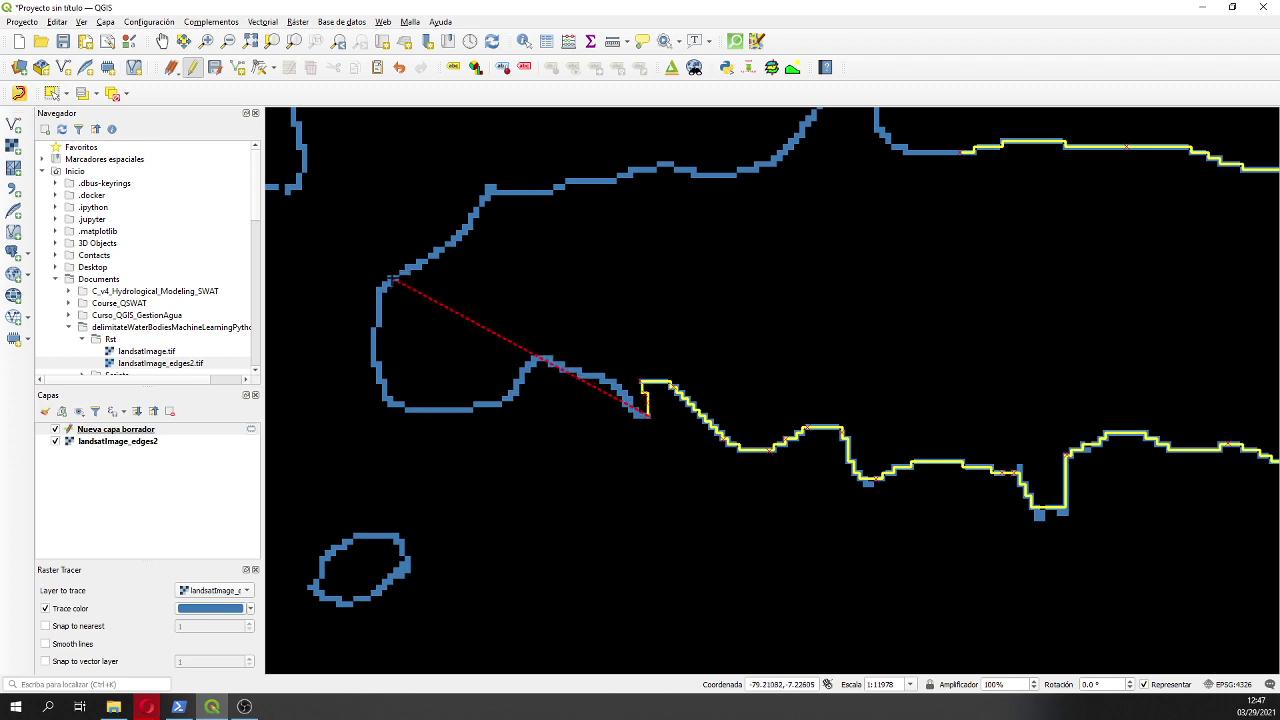
left_click(393, 279)
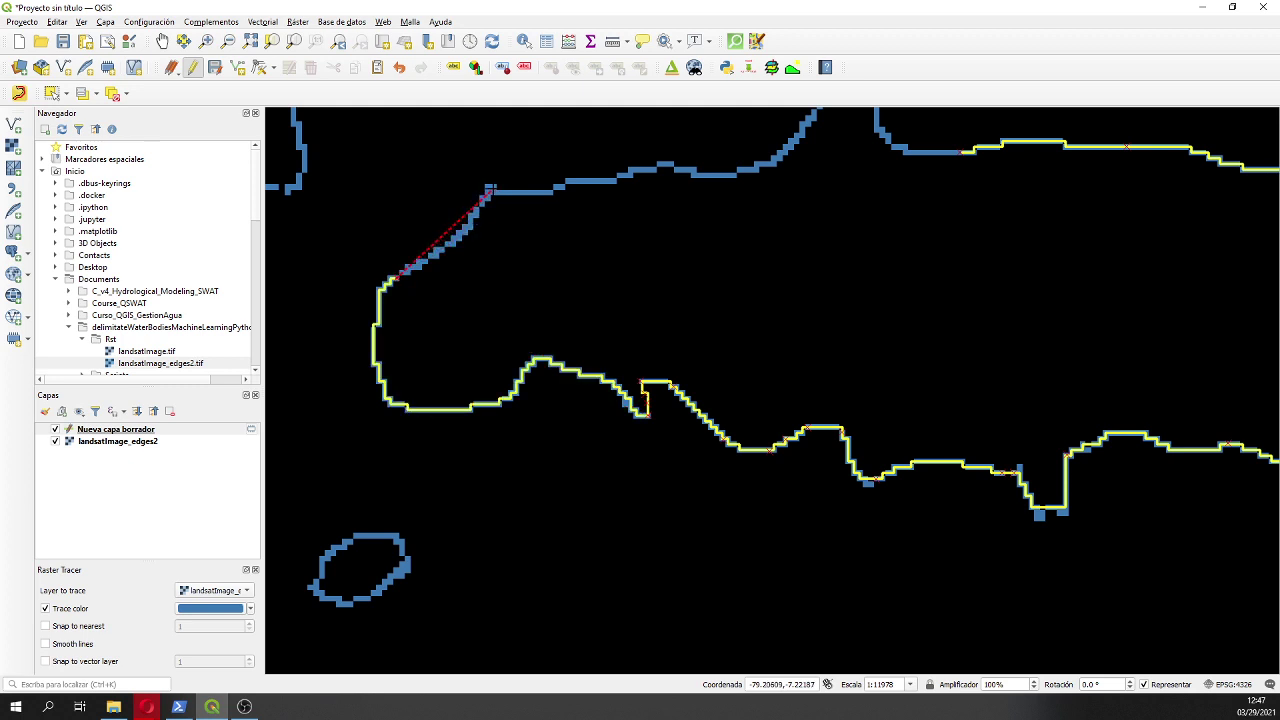
left_click(490, 187)
key("space")
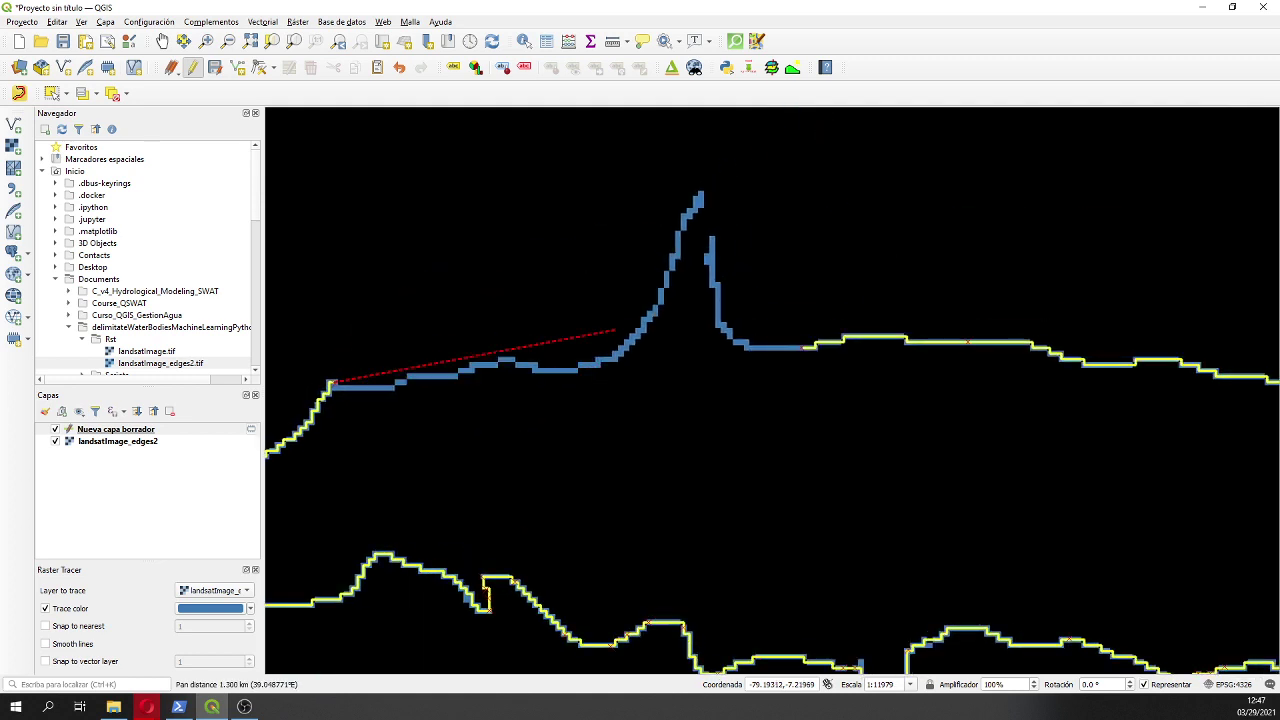
left_click(698, 197)
Step: Trace across the inlet tip and down its far side, joining the outline to close the loop
left_click(716, 194)
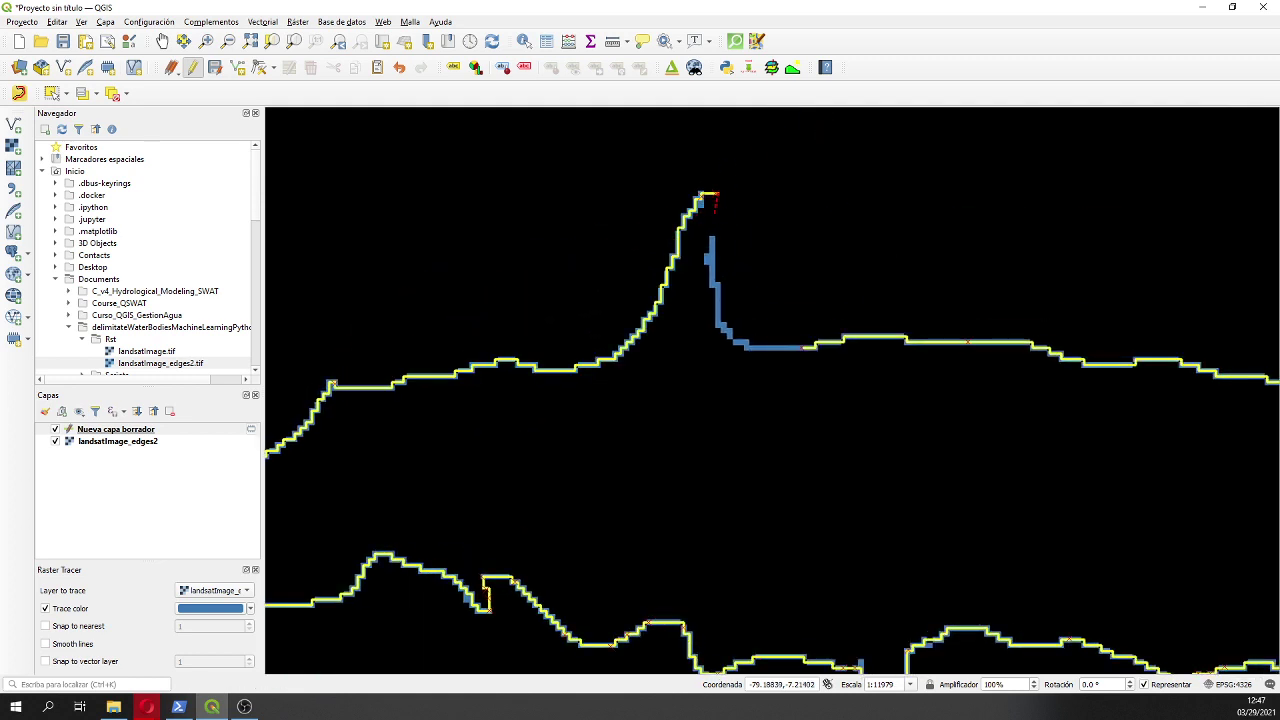
left_click(712, 216)
left_click(712, 235)
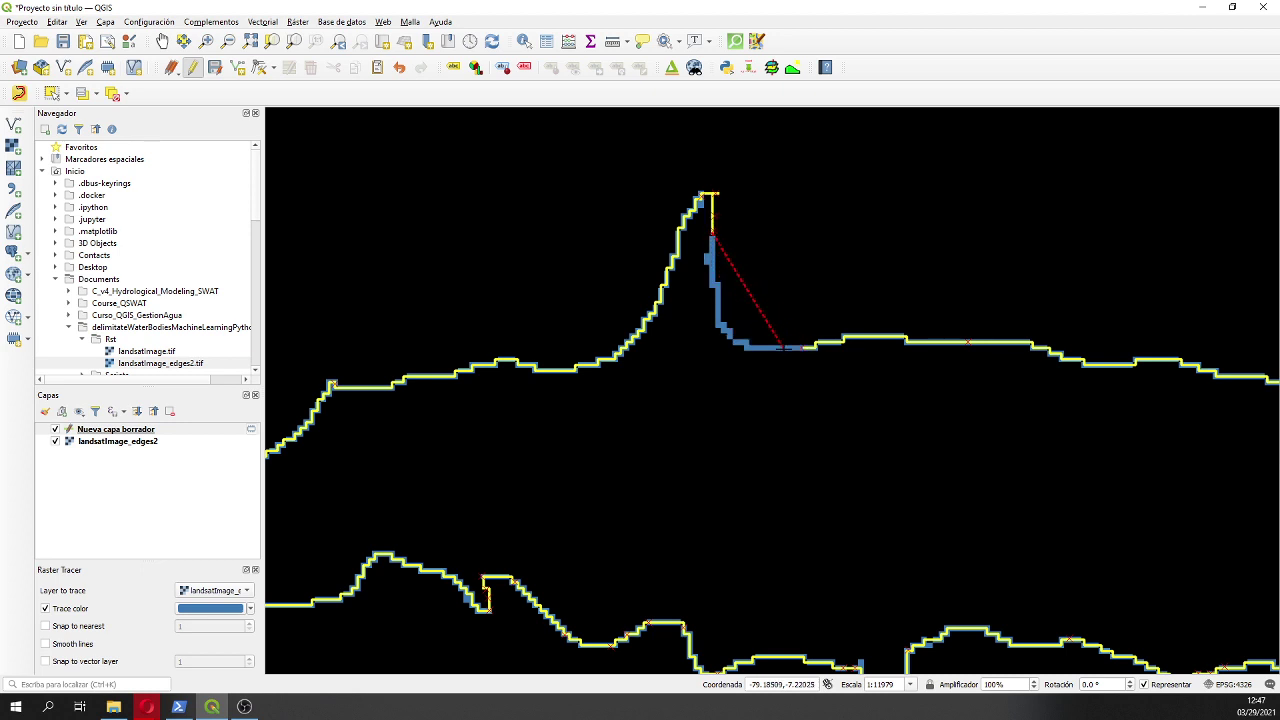
left_click(802, 352)
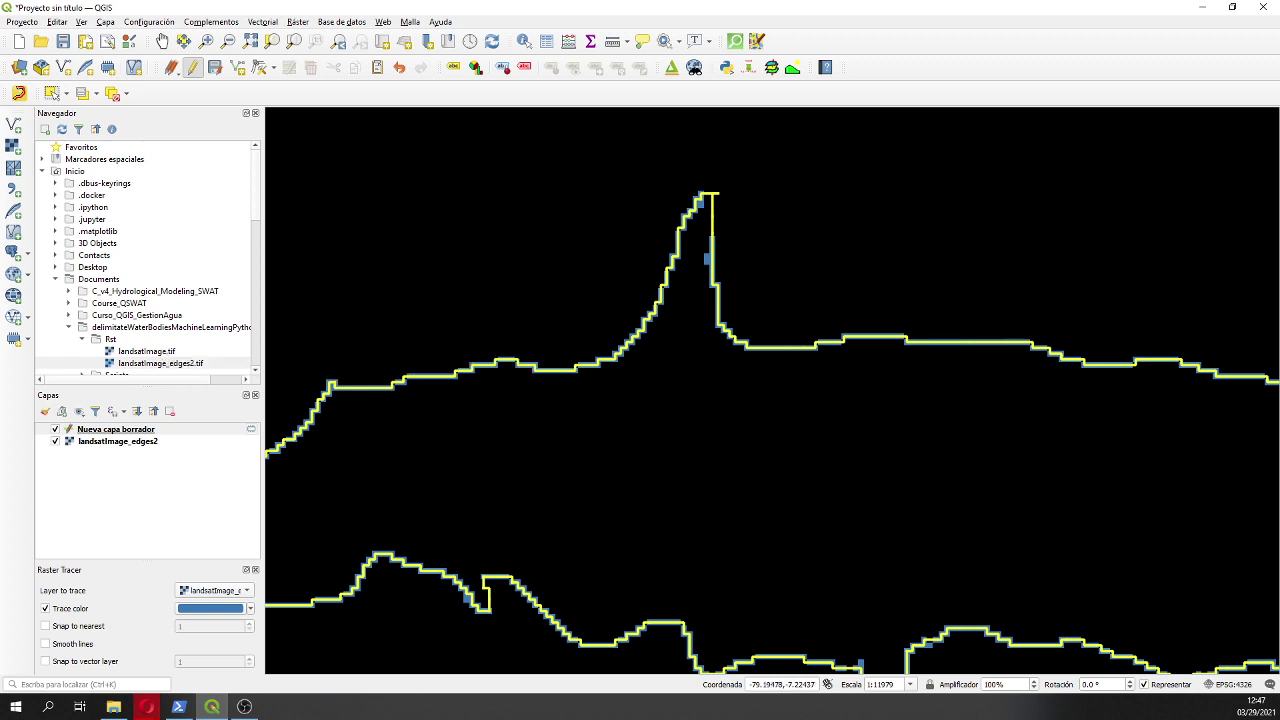
scroll(588, 444, "down", 1)
left_click_drag(588, 444, 520, 362)
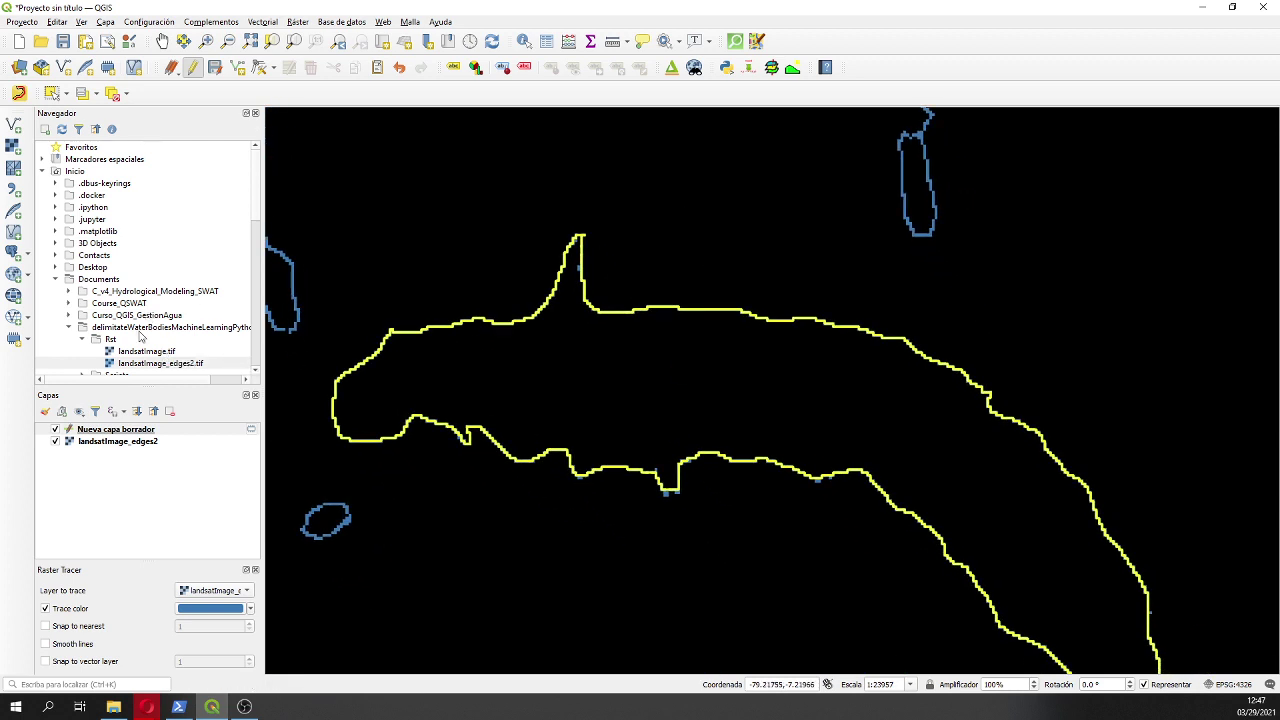
Step: Add landsatImage.tif and place it beneath the 'Nueva capa borrador' trace layer
double_click(128, 354)
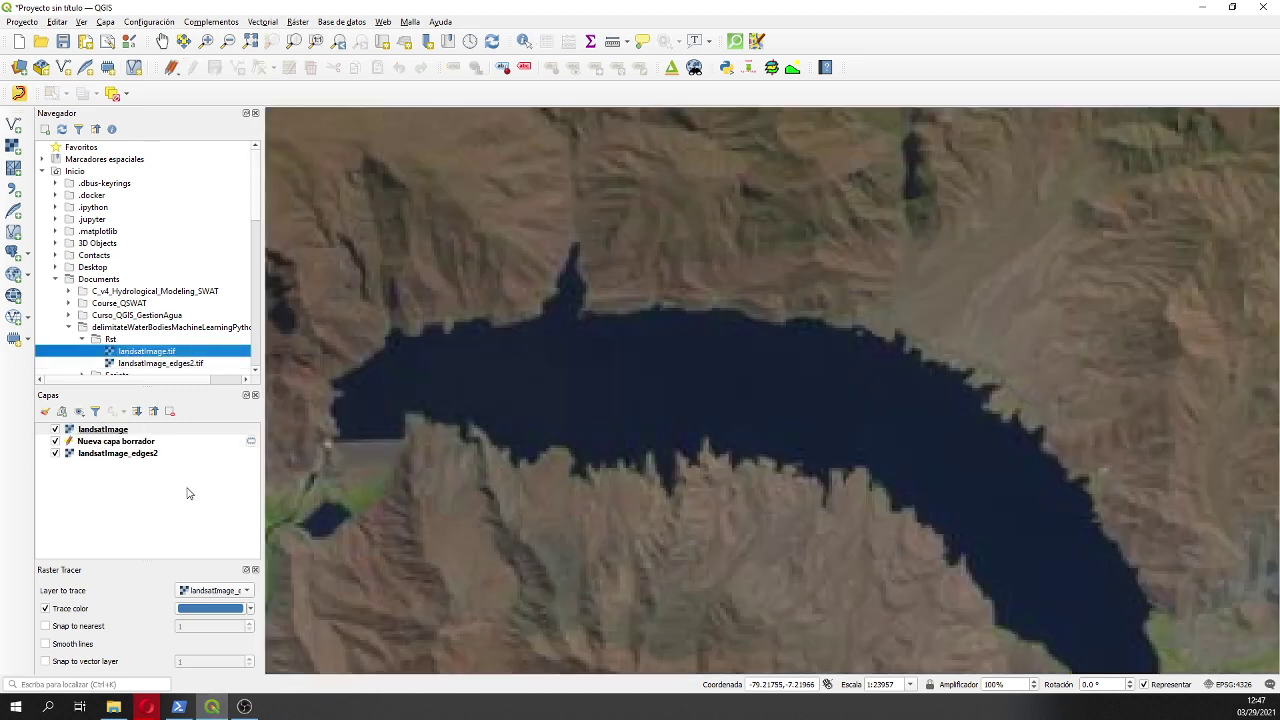
left_click_drag(100, 435, 106, 452)
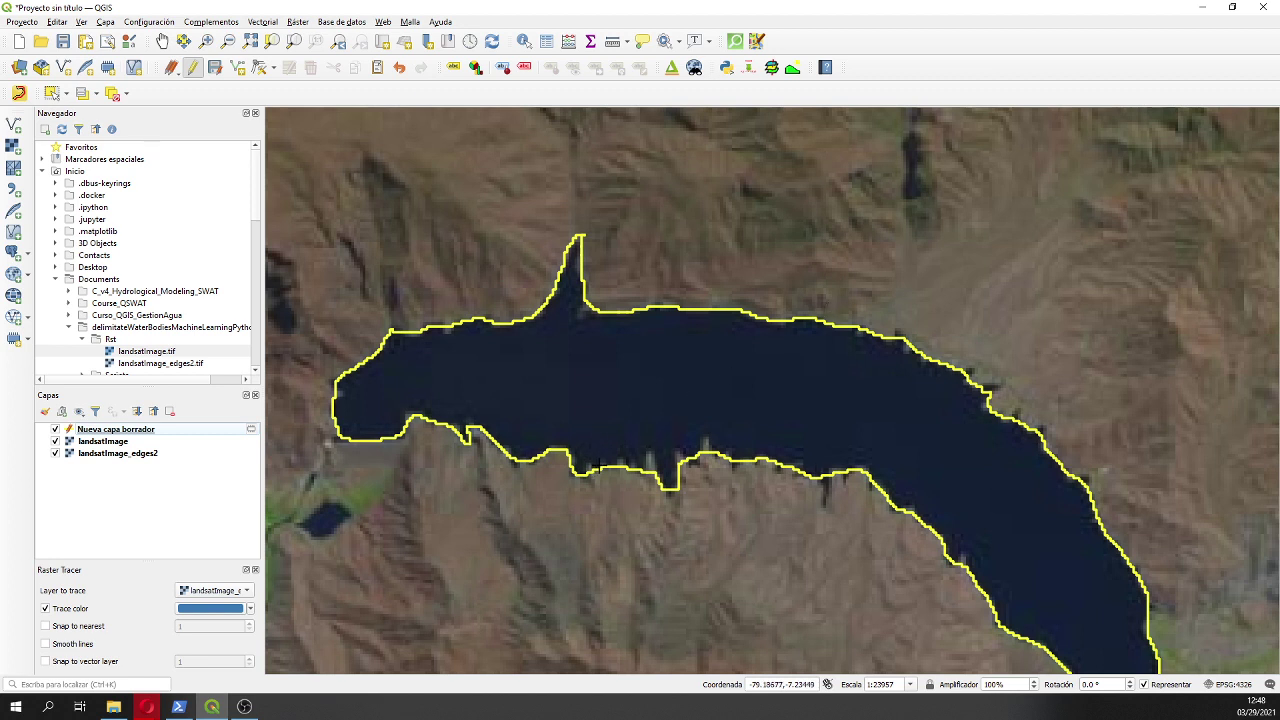
scroll(600, 470, "up", 2)
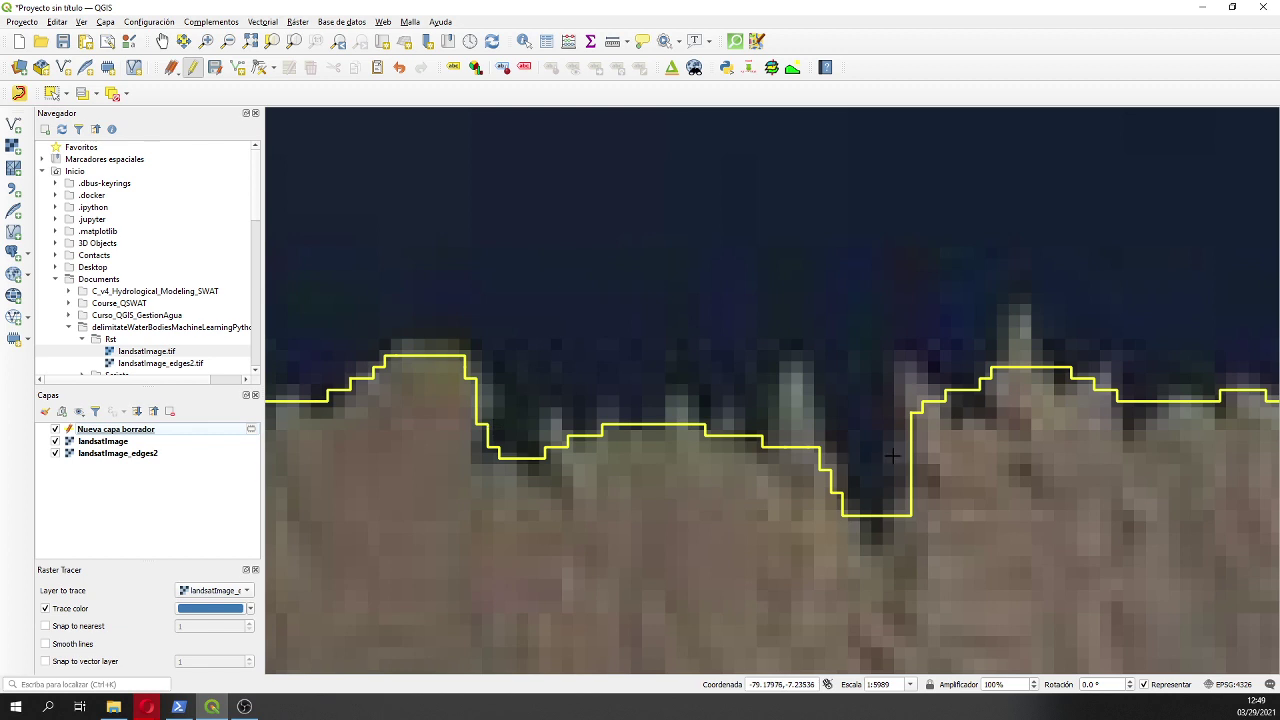
scroll(834, 458, "down", 2)
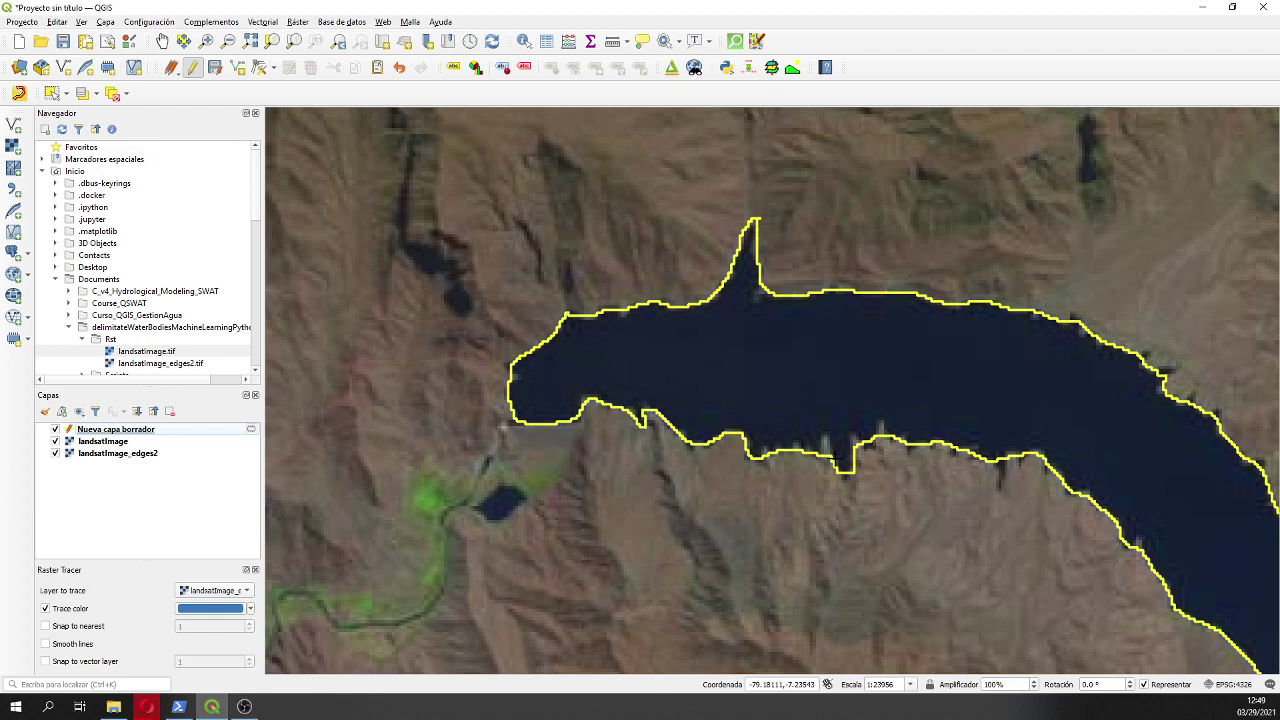
left_click_drag(909, 452, 575, 419)
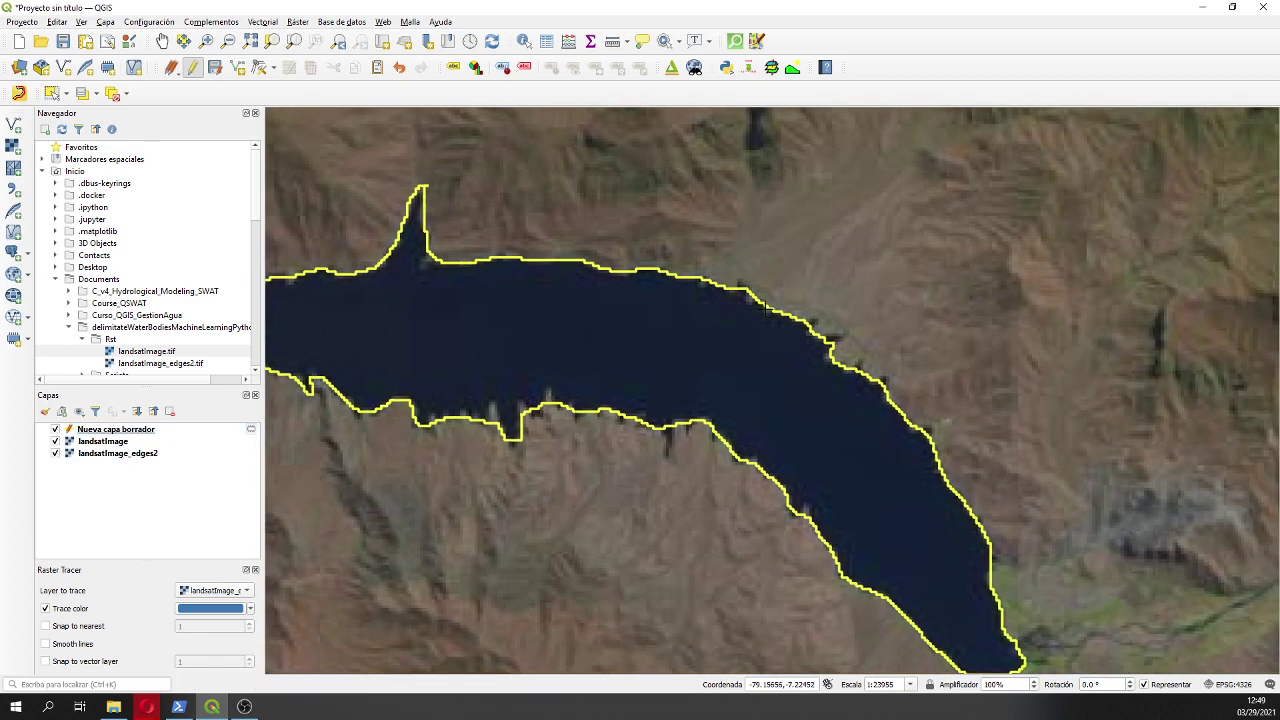
scroll(594, 248, "up", 2)
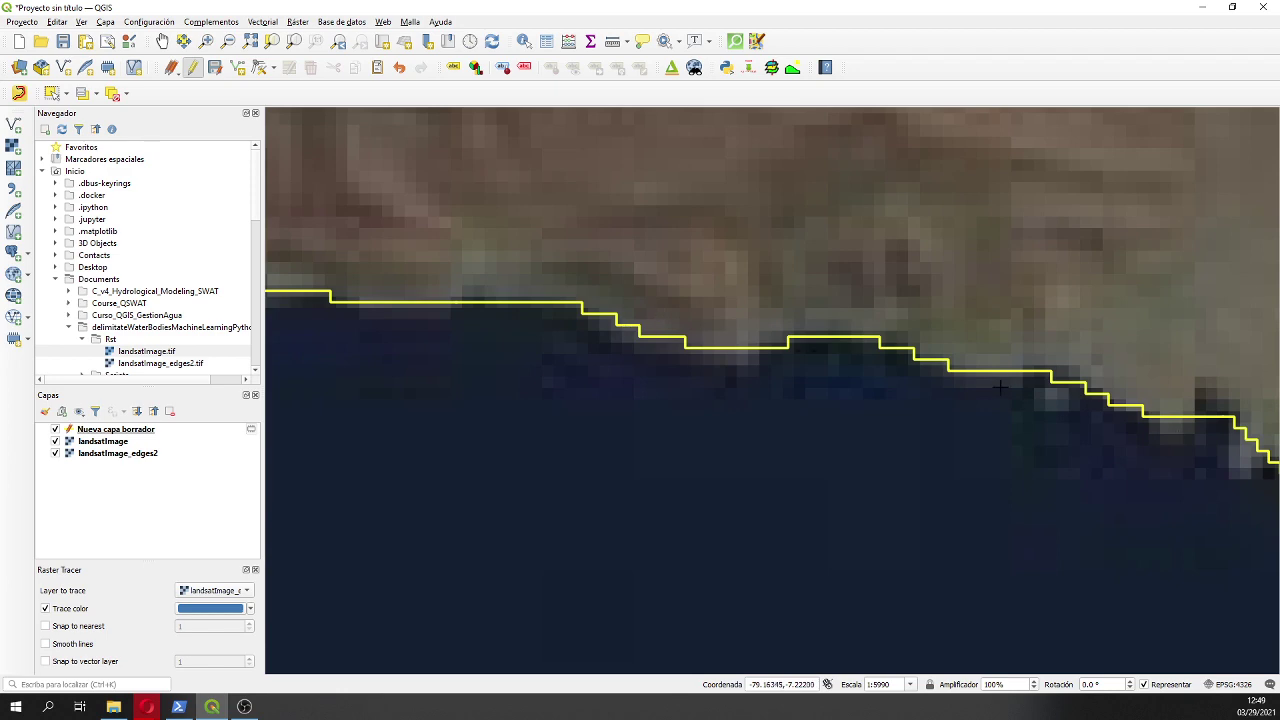
scroll(622, 360, "down", 1)
scroll(622, 360, "down", 2)
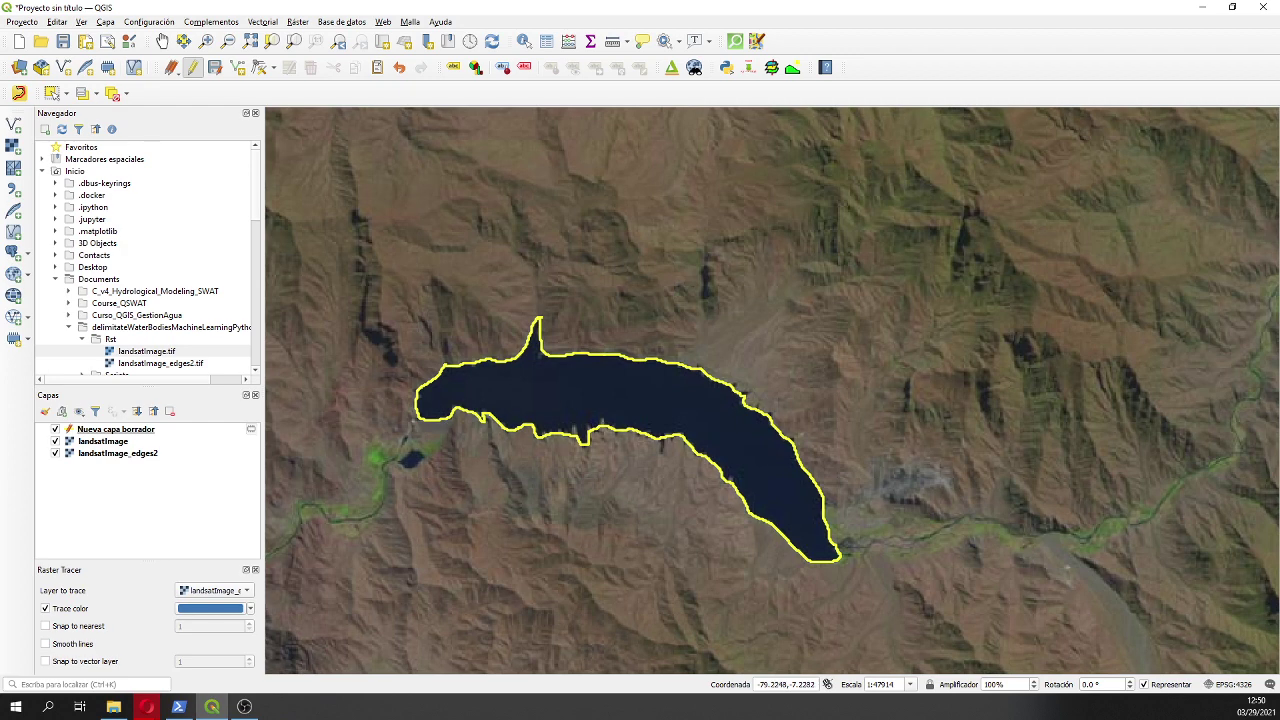
key("alt+Tab")
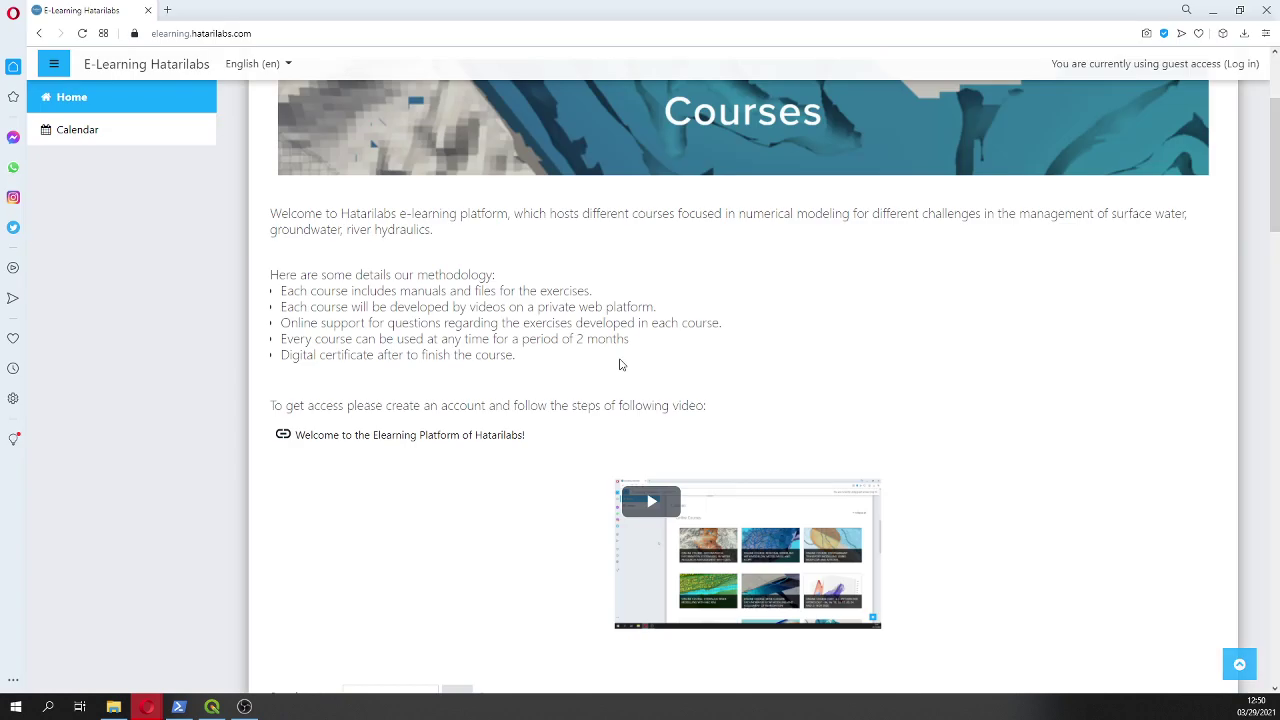
scroll(619, 364, "down", 7)
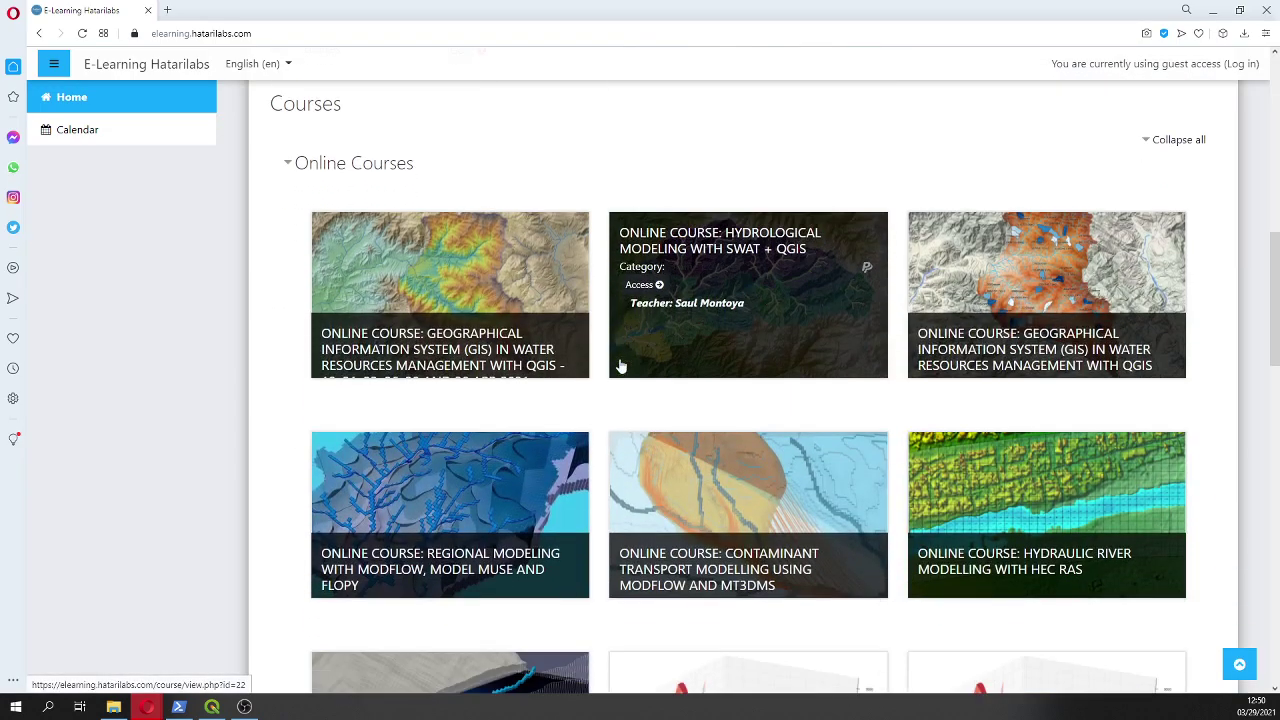
scroll(619, 366, "down", 1)
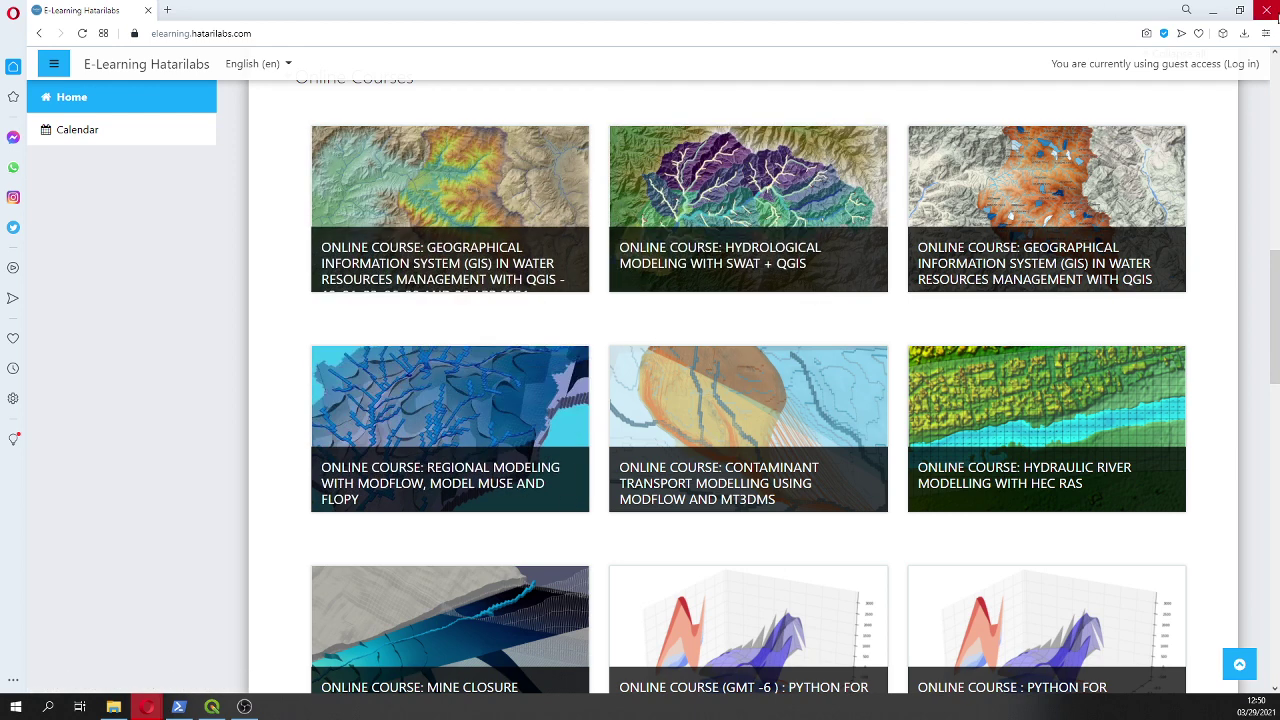
left_click(1212, 10)
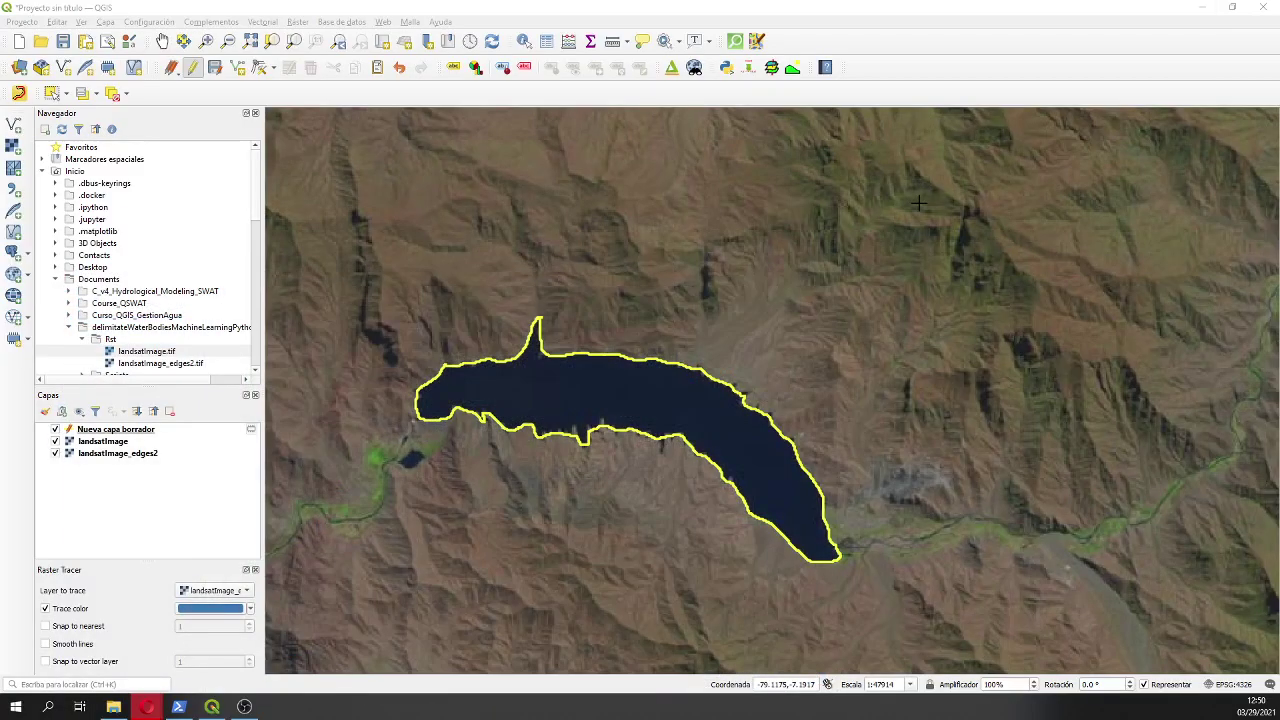